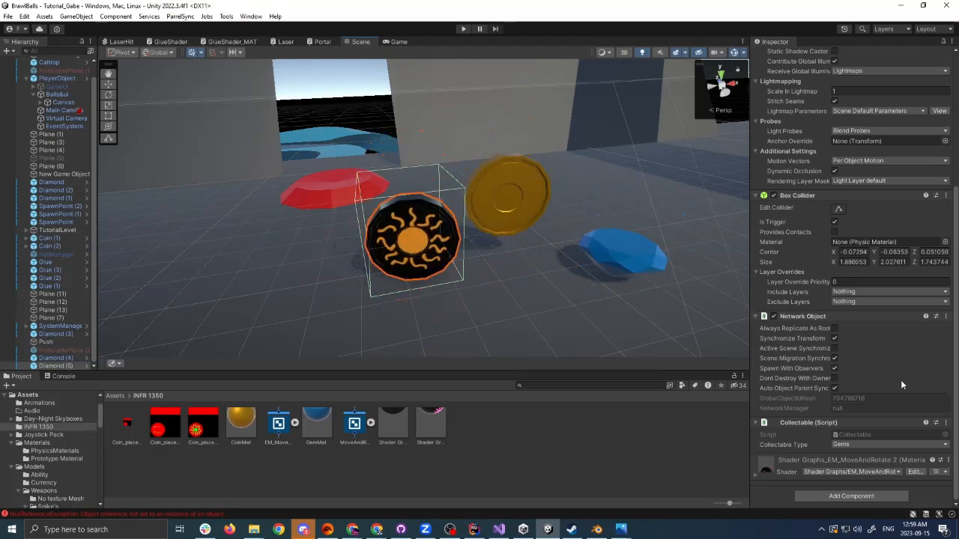
Examine the glowing coin and the red SpawnPoint in the scene, and try the amount slider of the SpawnPoint material.
alt+drag(419, 196, 539, 242)
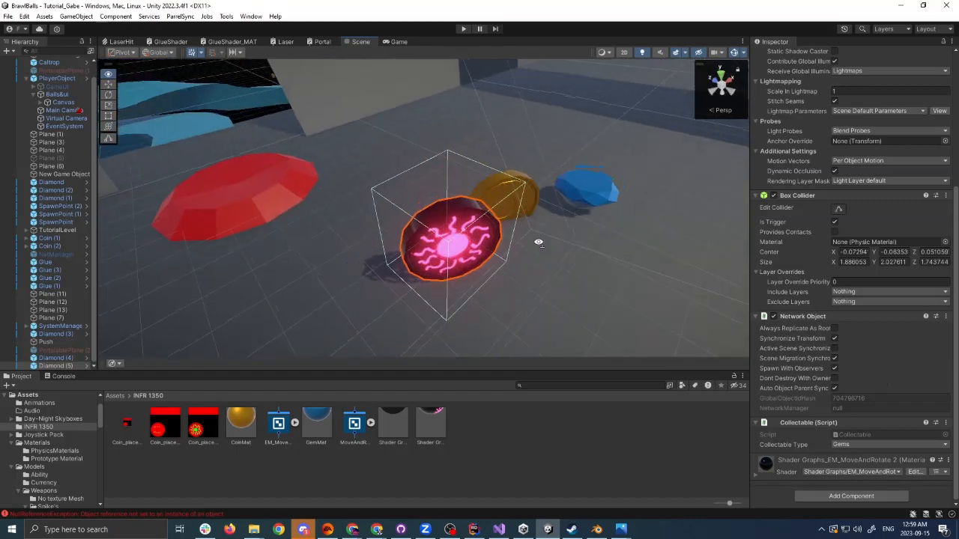
mouse_move(539, 242)
right_down()
mouse_move(520, 191)
mouse_move(539, 235)
right_up()
middle_drag(284, 182, 420, 235)
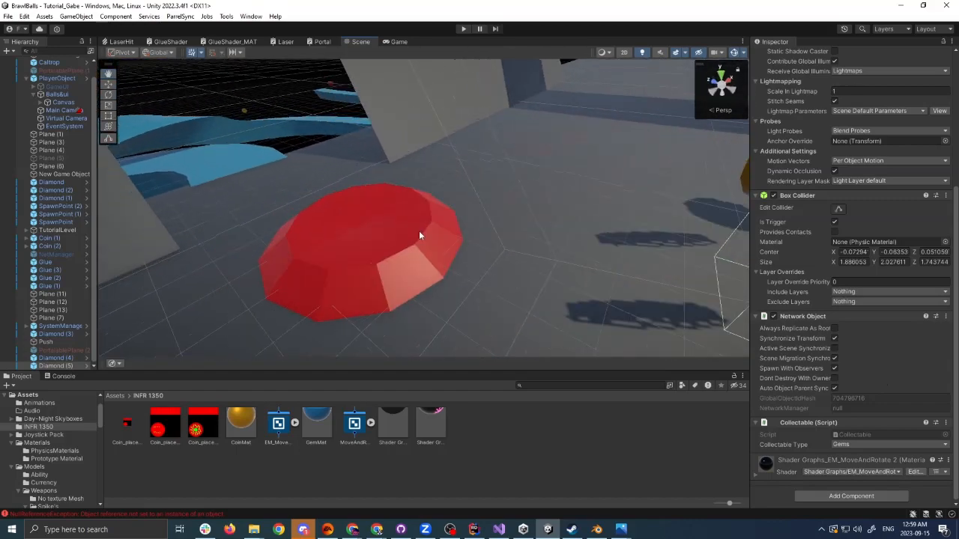
click(351, 250)
scroll(819, 375, down, 5)
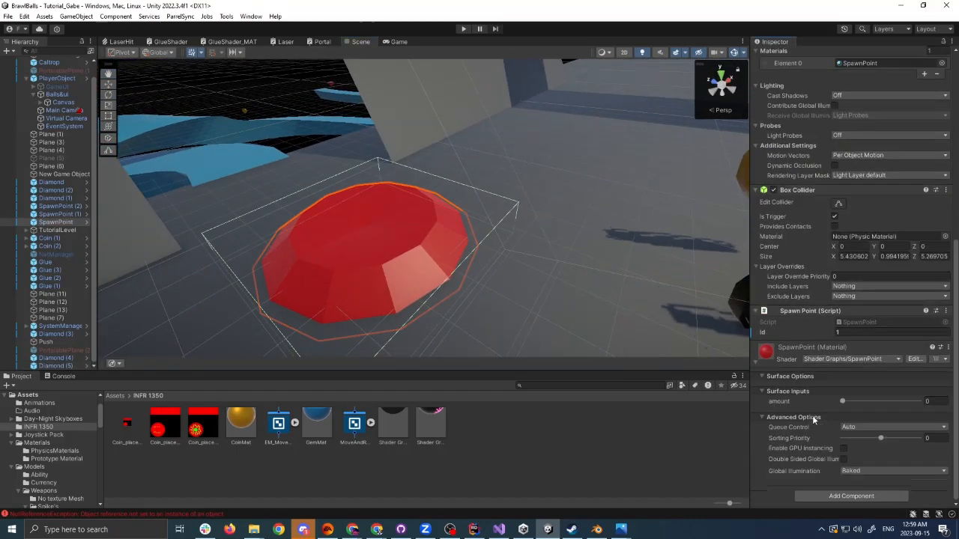
right_drag(593, 351, 514, 325)
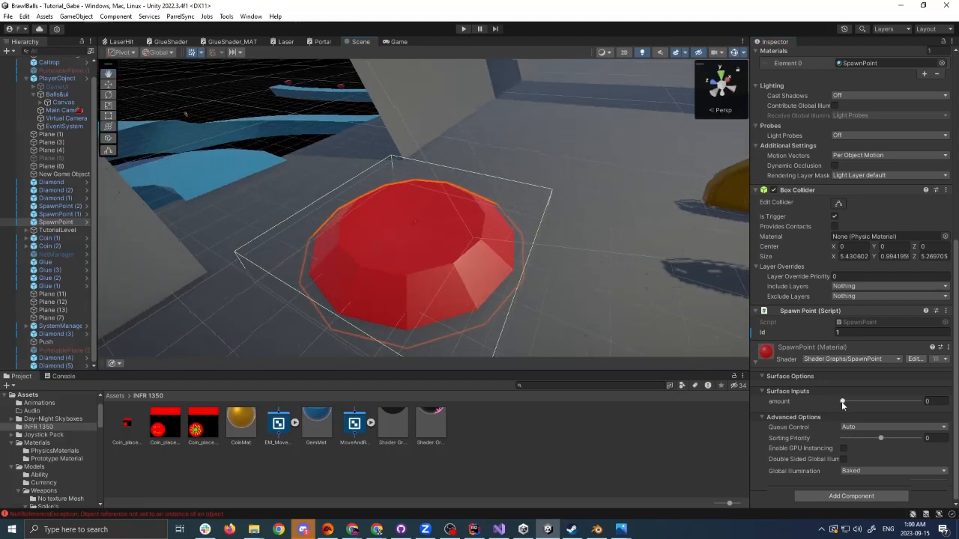
mouse_move(845, 402)
mouse_down()
mouse_move(926, 405)
mouse_move(820, 400)
mouse_move(925, 403)
mouse_move(838, 393)
mouse_up()
right_drag(637, 257, 273, 262)
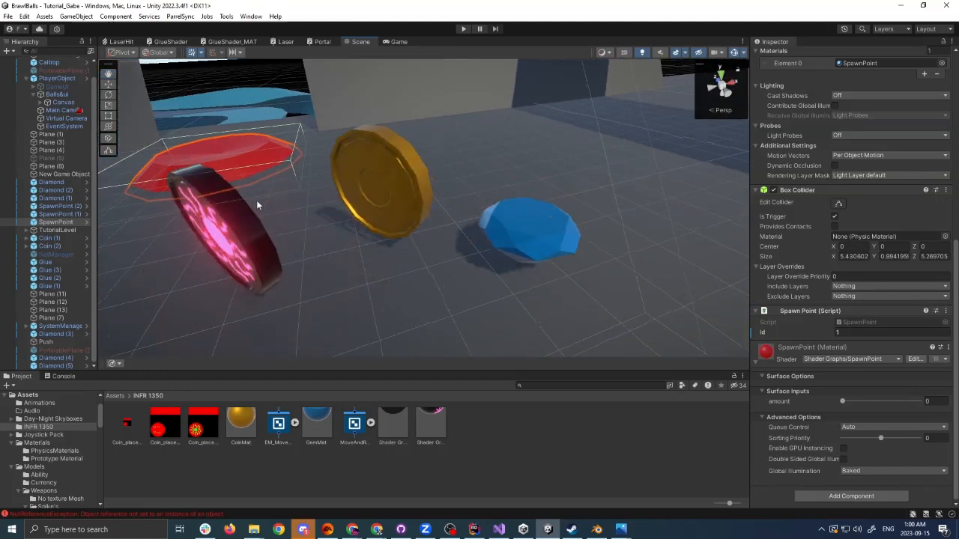
Widen the Hierarchy, select the Main Camera and bring up the Bloom settings of its Volume component.
drag(98, 217, 113, 218)
double_click(64, 223)
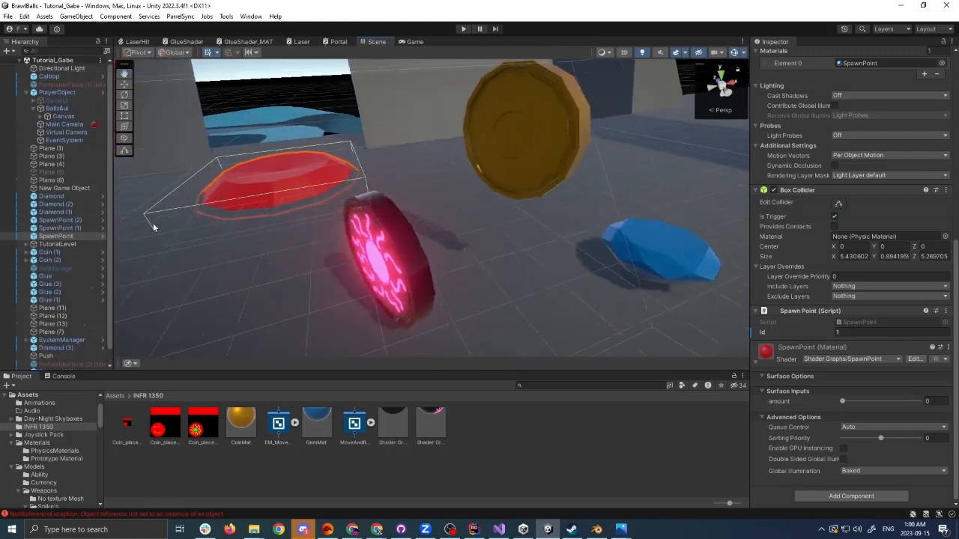
scroll(70, 113, up, 1)
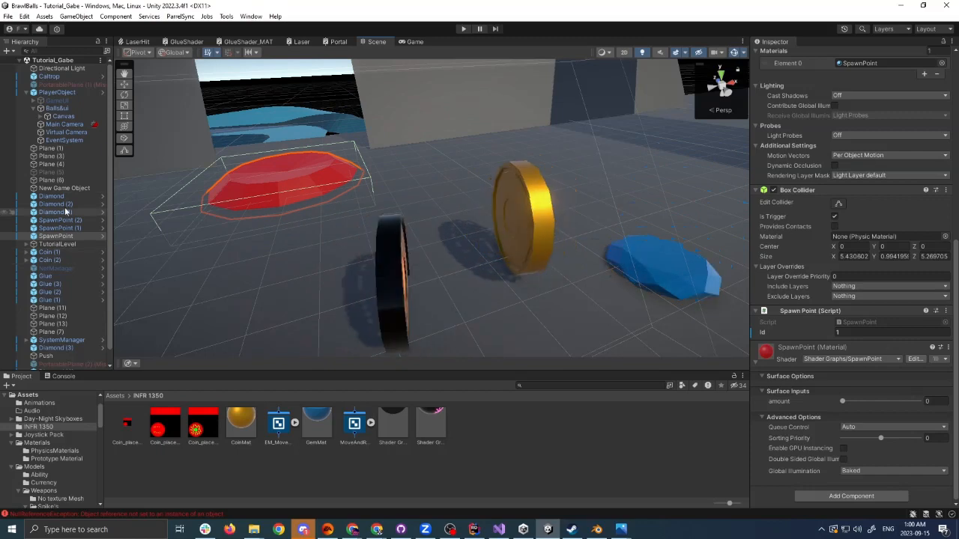
click(69, 132)
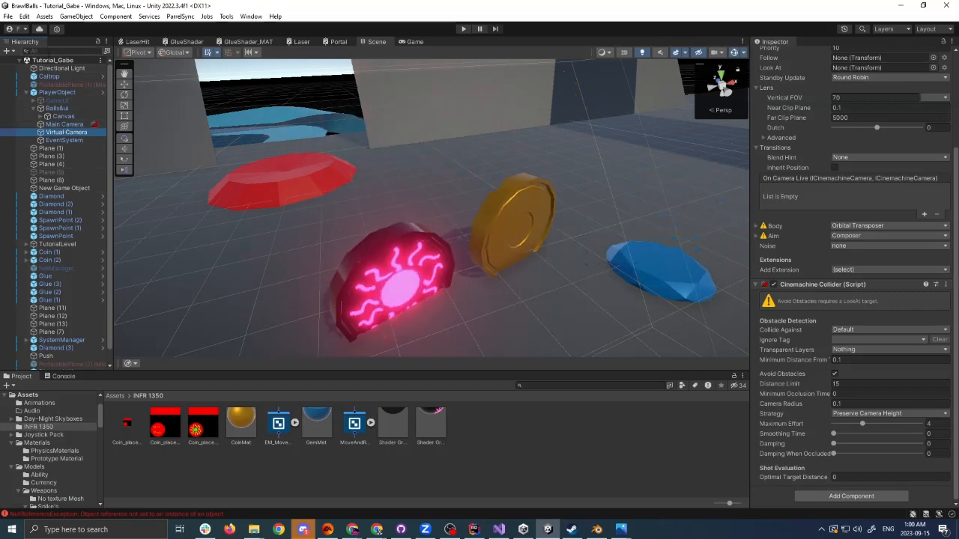
click(62, 117)
click(58, 126)
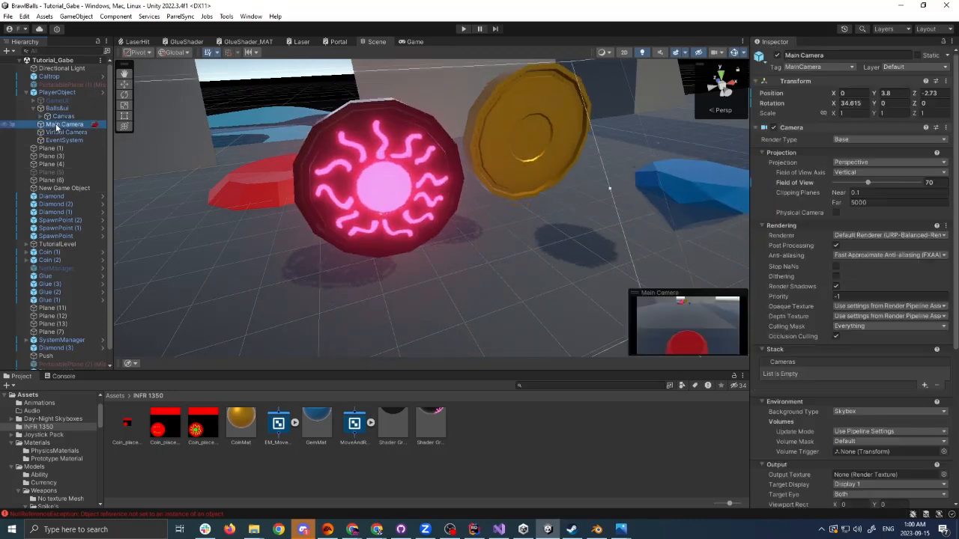
scroll(858, 318, down, 10)
click(834, 480)
scroll(847, 450, down, 6)
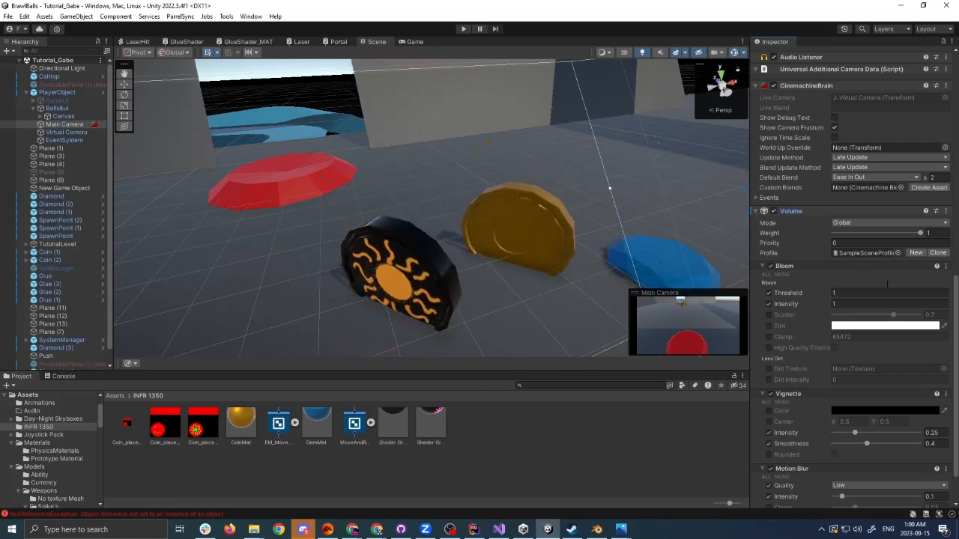
Try different Bloom threshold and intensity values on the Main Camera's Volume, and undo the changes.
click(793, 294)
drag(793, 294, 809, 308)
key(ctrl+z)
key(ctrl+z)
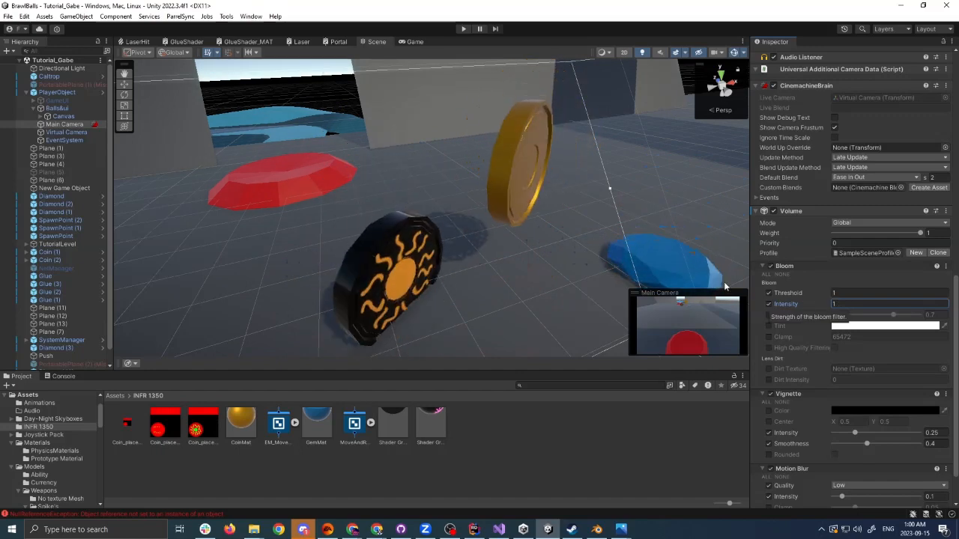
Examine the emissive coin from several angles beside the plain gold coin, and select the emissive coin.
scroll(445, 169, down, 5)
right_drag(445, 170, 442, 251)
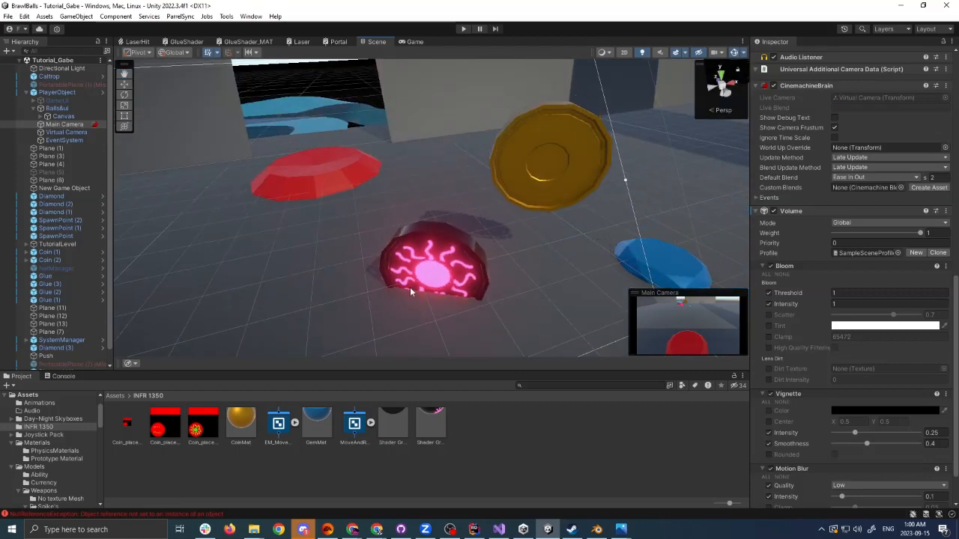
right_drag(411, 148, 470, 180)
scroll(449, 169, up, 3)
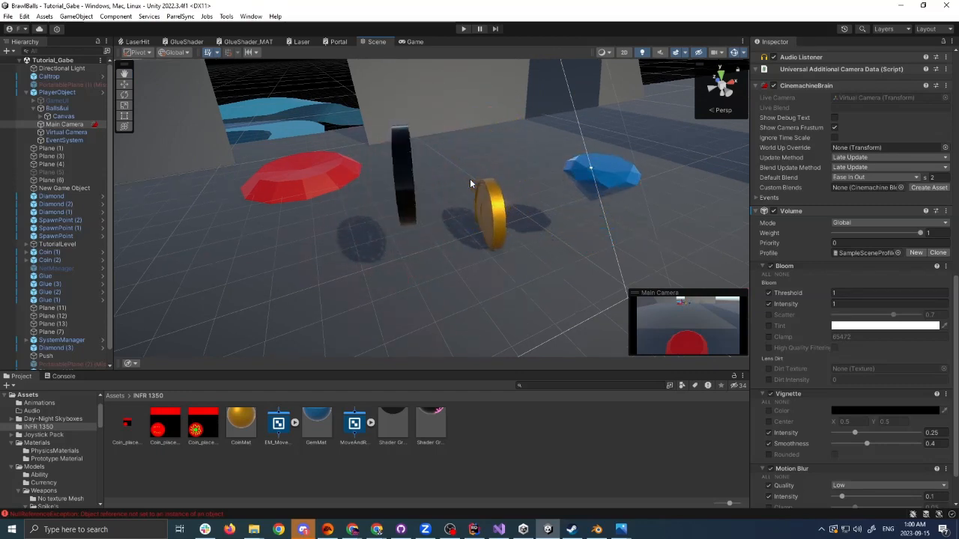
right_drag(470, 203, 472, 238)
key(w)
scroll(438, 202, up, 3)
key(s)
click(434, 228)
key(w)
scroll(859, 358, down, 5)
key(s)
key(w)
key(d)
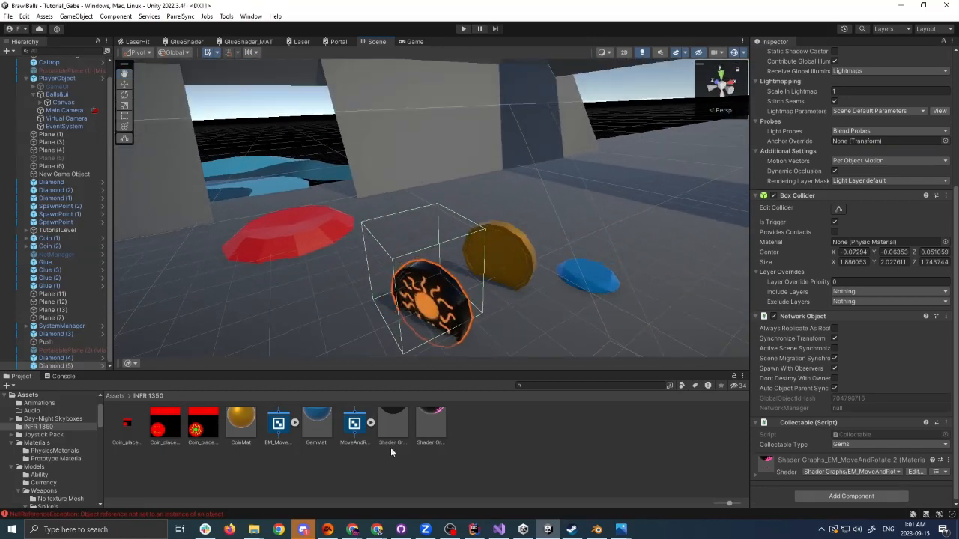
Duplicate the MoveAndRotate shader graph, and delete the EM_MoveAndRotate 2 shader graph together with both EM_MoveAndRotate materials.
click(344, 453)
click(345, 442)
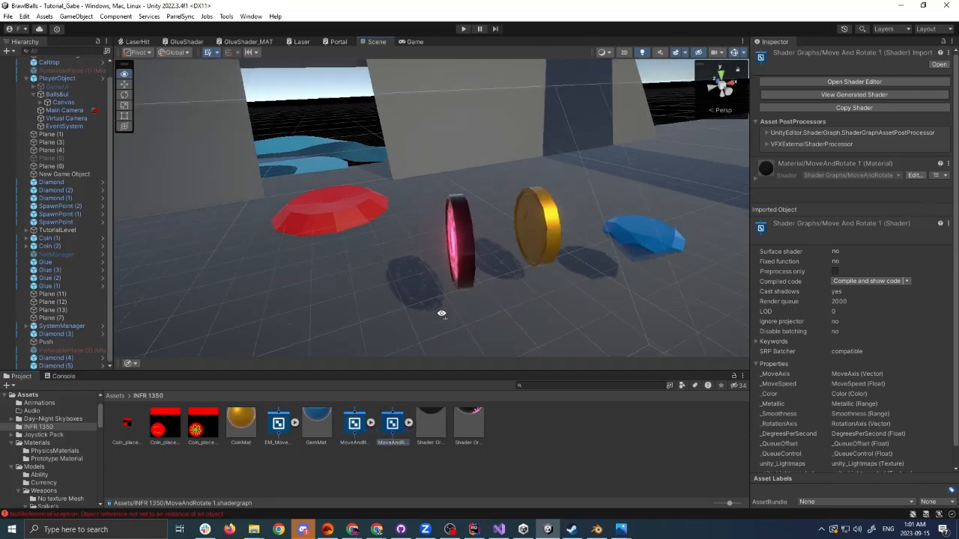
click(430, 427)
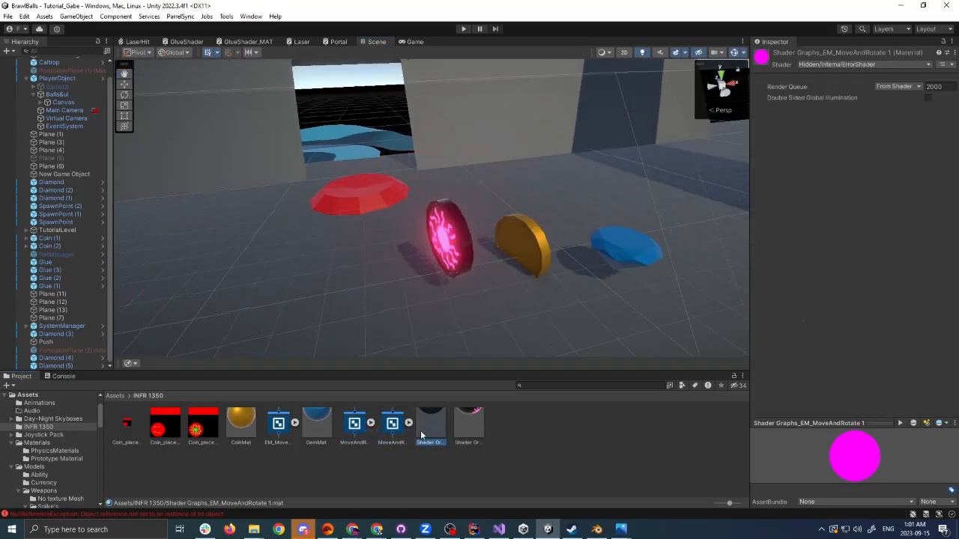
ctrl+click(469, 428)
ctrl+click(281, 427)
key(Delete)
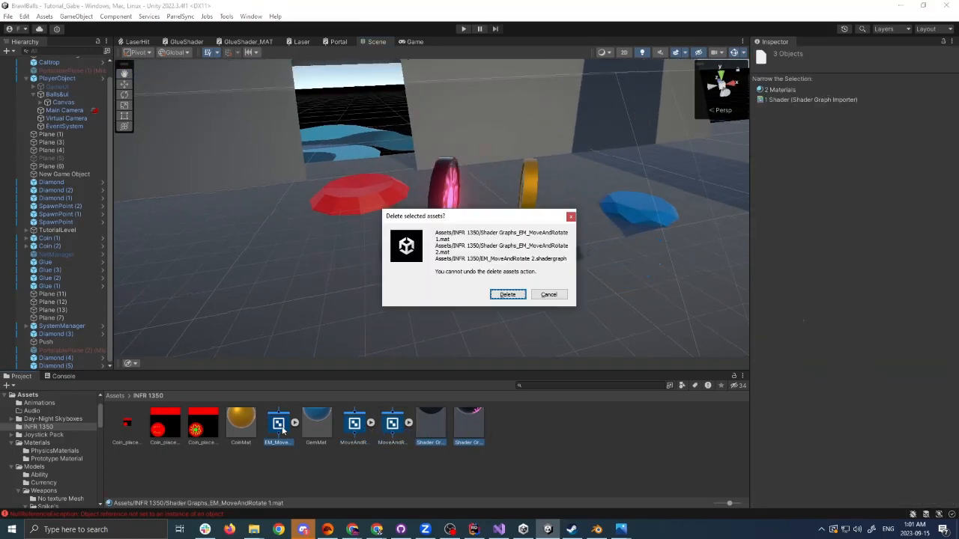
key(Escape)
Check the coin that lost its material, and rename the MoveAndRotate 1 shader graph to EmissiveMoveAndRotate.
key(w)
right_drag(479, 245, 446, 280)
click(409, 253)
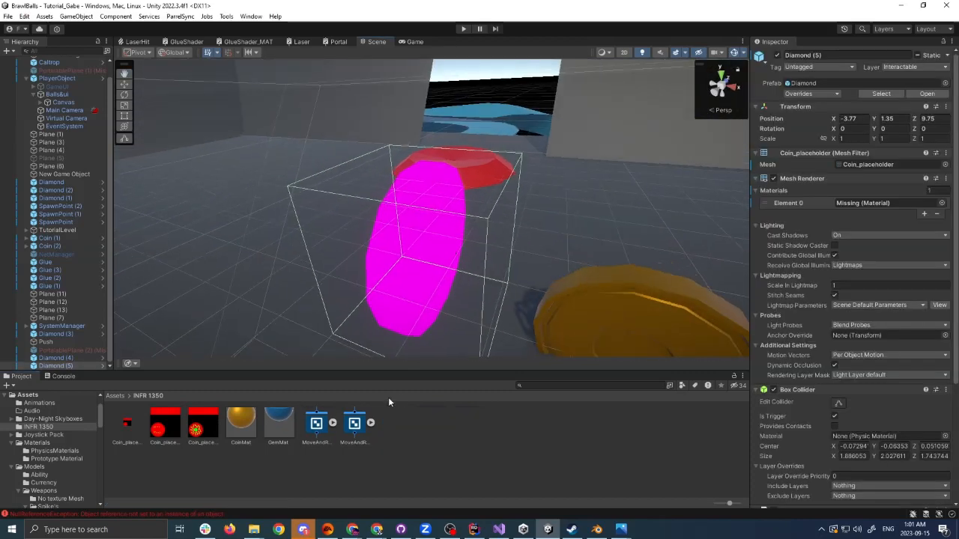
click(355, 424)
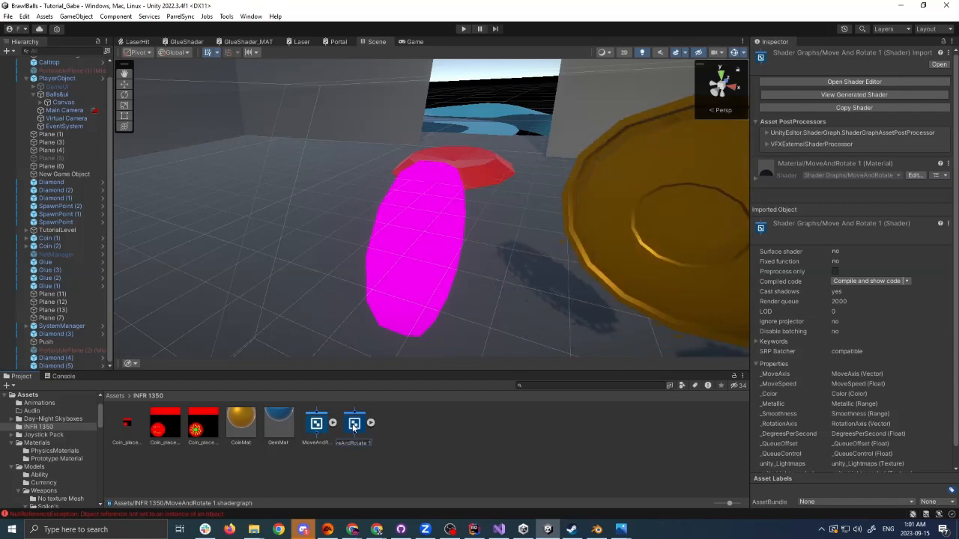
key(F2)
text(EmissiveMove)
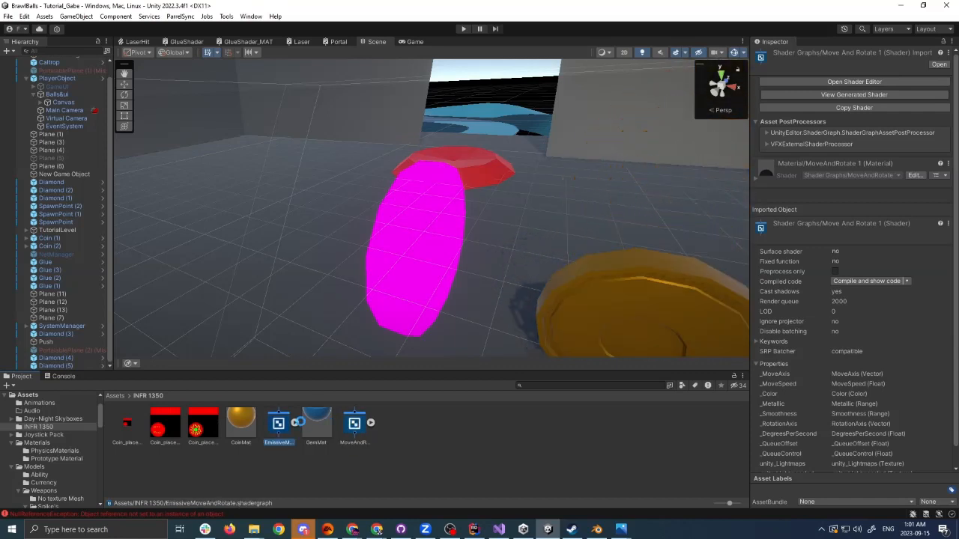
Create a material from the EmissiveMoveAndRotate shader graph and apply it to the magenta coin.
right_click(277, 426)
mouse_move(302, 156)
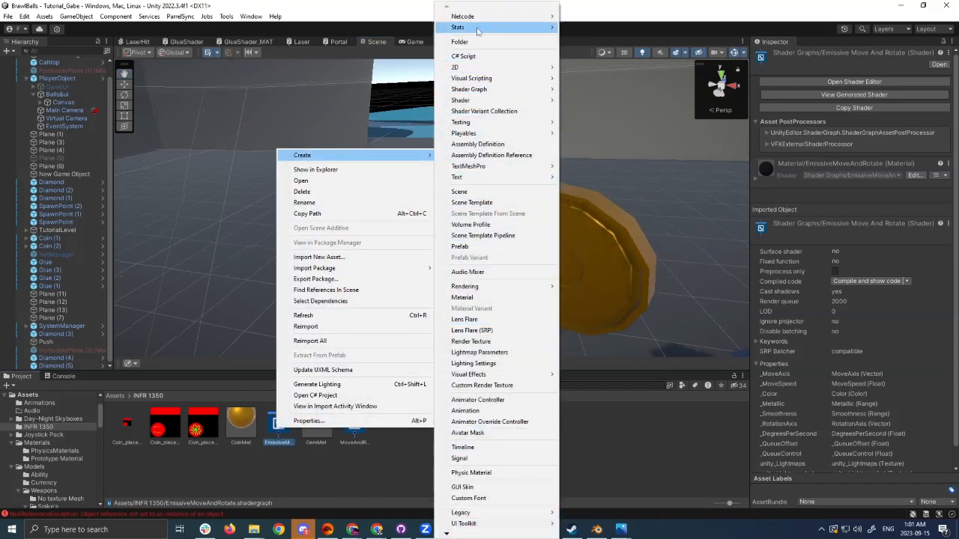
click(490, 302)
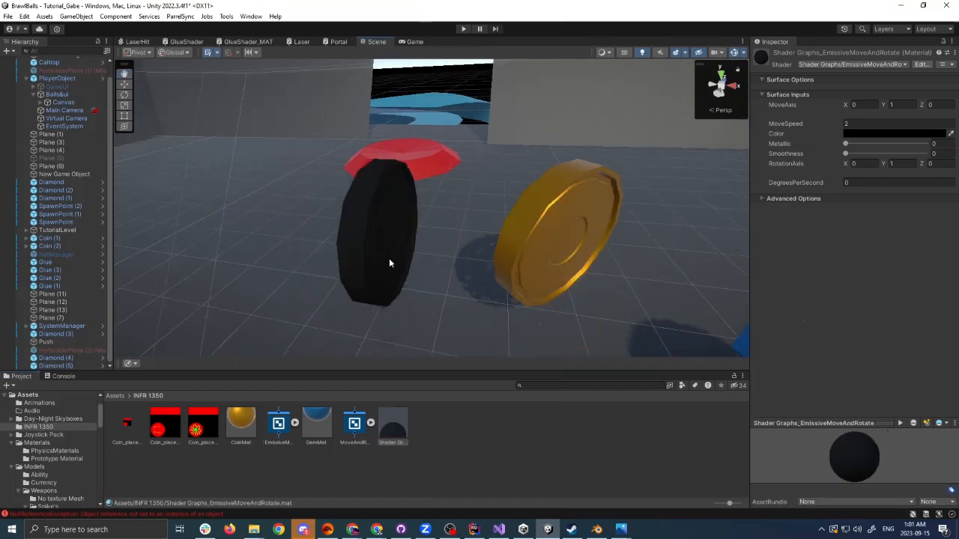
Set the Color of the EmissiveMoveAndRotate material to the same gold as the neighbouring coin's CoinMat.
click(903, 133)
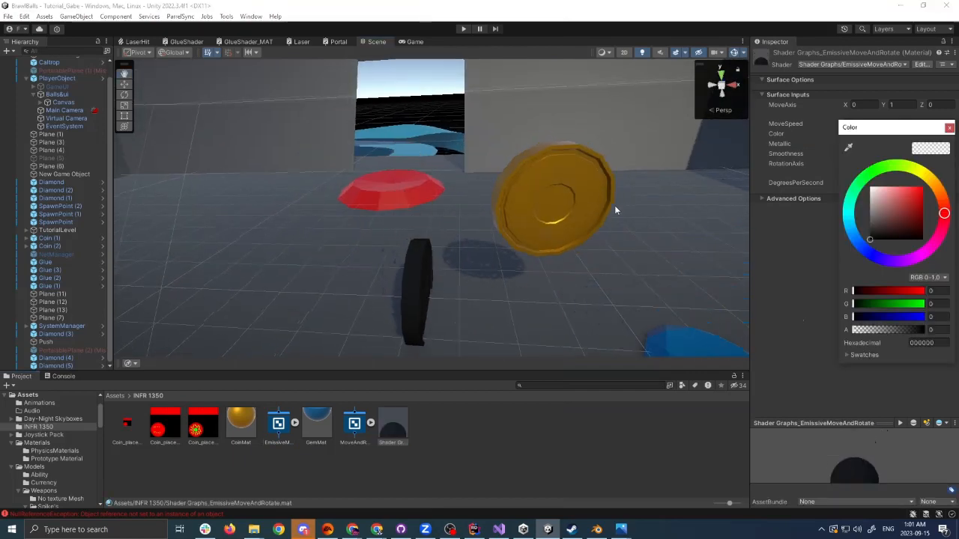
click(614, 209)
scroll(904, 321, down, 5)
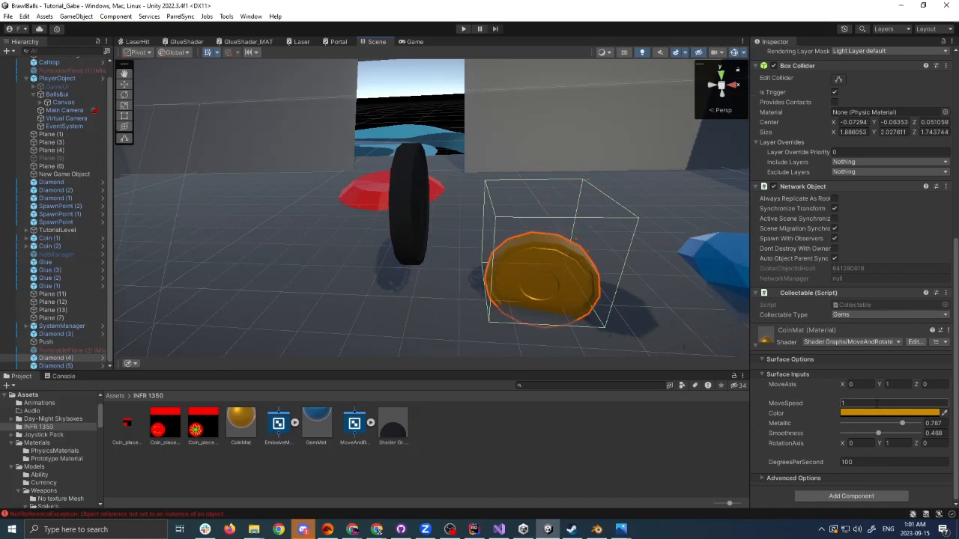
click(898, 423)
click(426, 281)
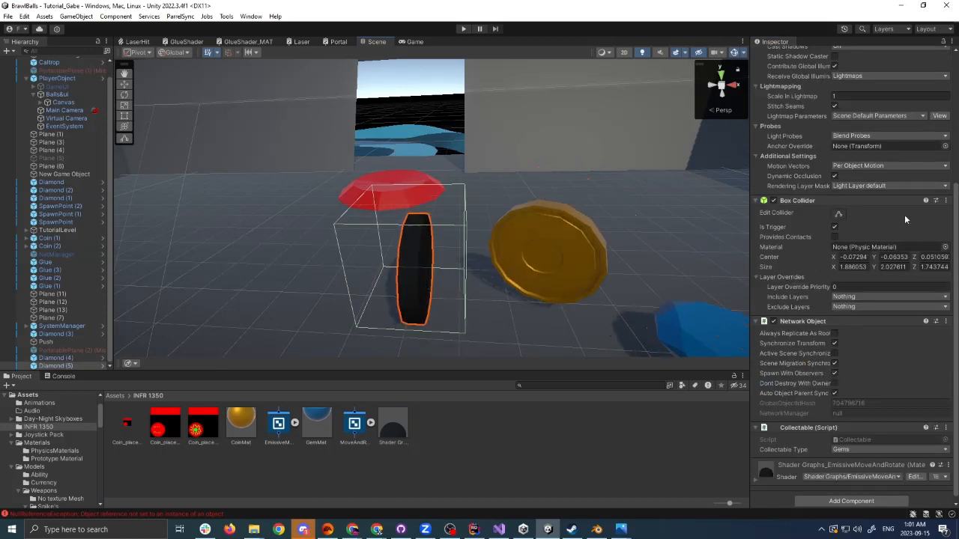
scroll(891, 216, down, 8)
scroll(824, 444, down, 3)
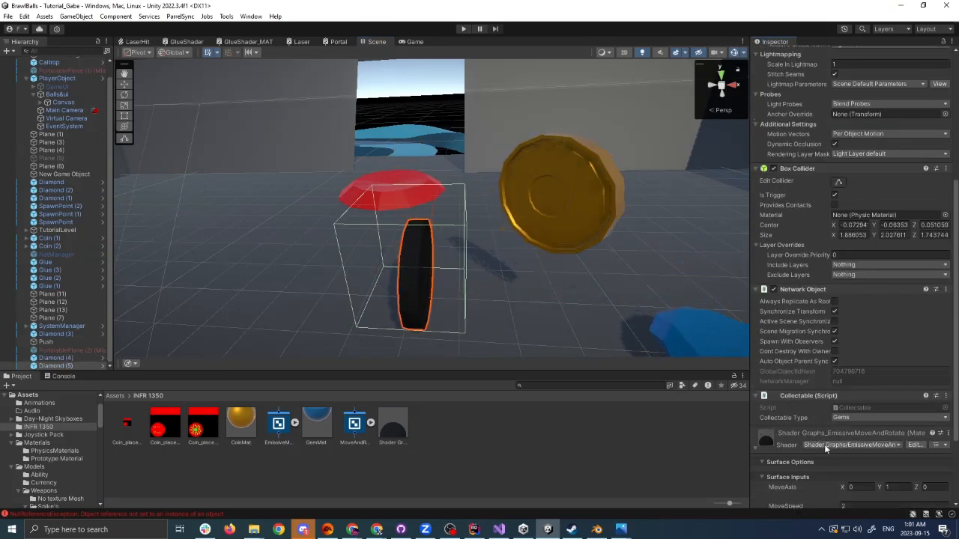
click(917, 428)
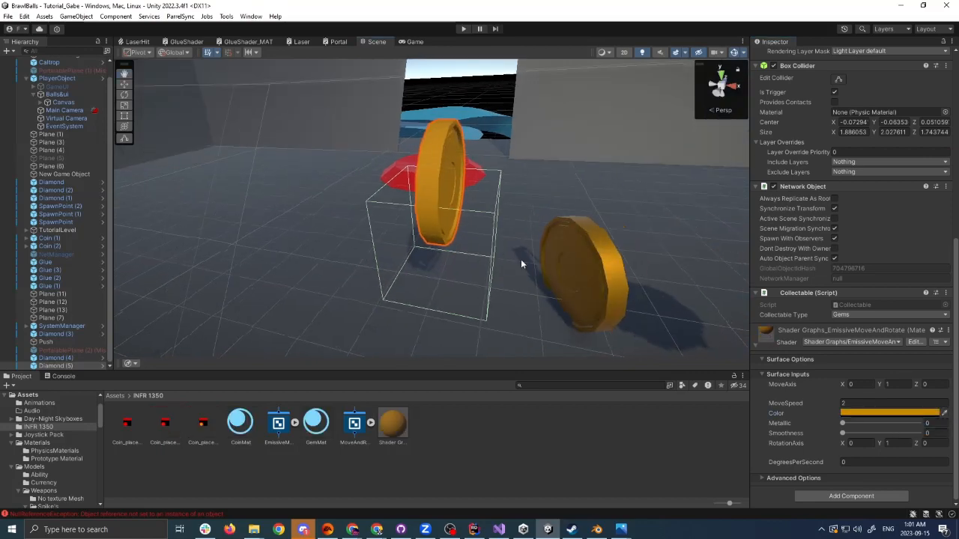
Compare with CoinMat's surface values, and set the EmissiveMoveAndRotate material's Metallic to 0.83 and Smoothness to 0.673.
click(551, 264)
scroll(839, 322, down, 8)
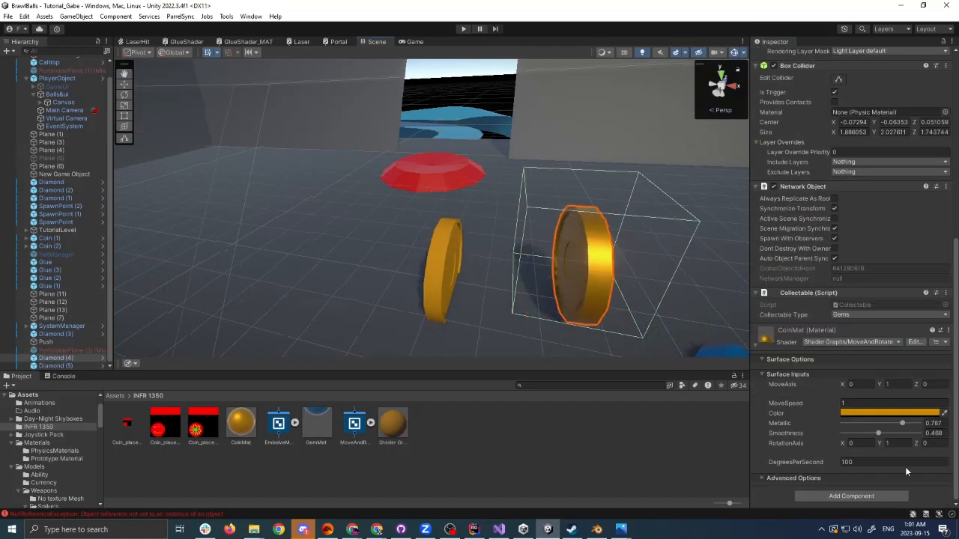
click(446, 206)
click(435, 180)
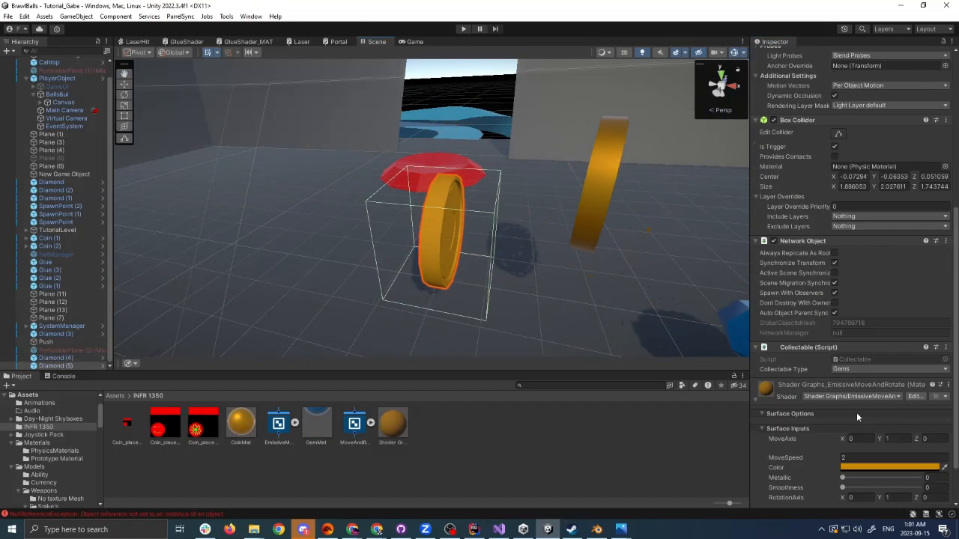
scroll(856, 412, down, 1)
mouse_move(894, 424)
mouse_down()
mouse_move(906, 424)
mouse_move(894, 435)
mouse_up()
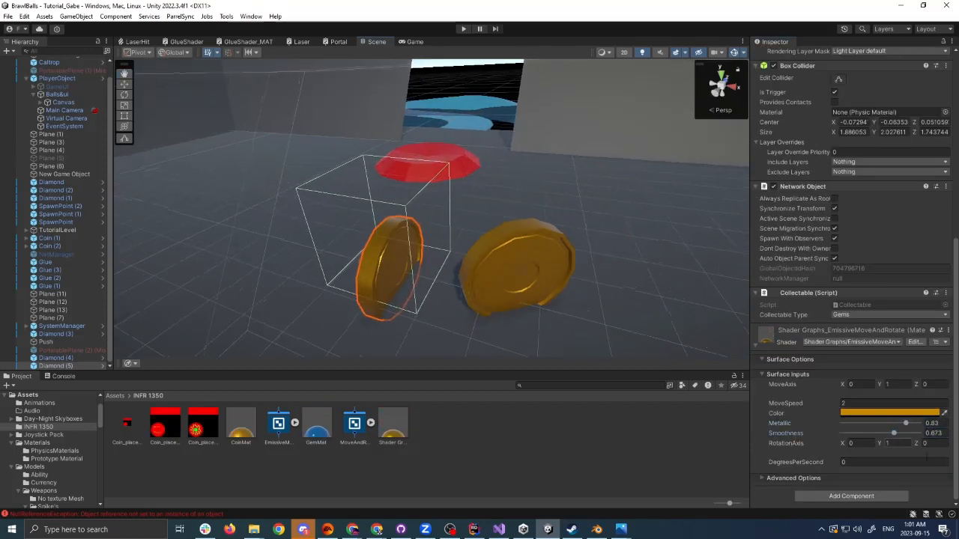
Set the EmissiveMoveAndRotate material's DegreesPerSecond to 100 and MoveSpeed to 1, and compare both coins in the scene.
text(100)
key(Return)
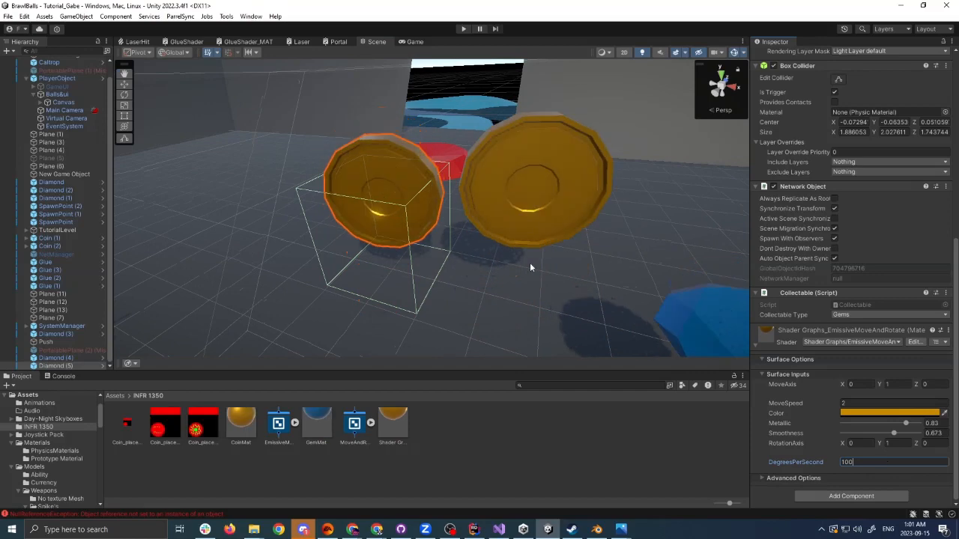
alt+drag(474, 250, 577, 237)
click(881, 403)
text(1)
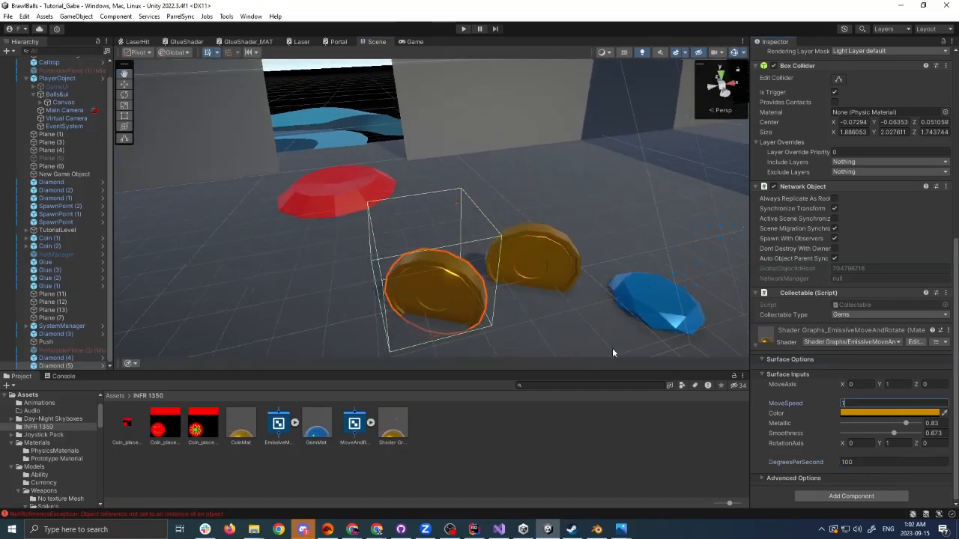
alt+drag(613, 352, 611, 297)
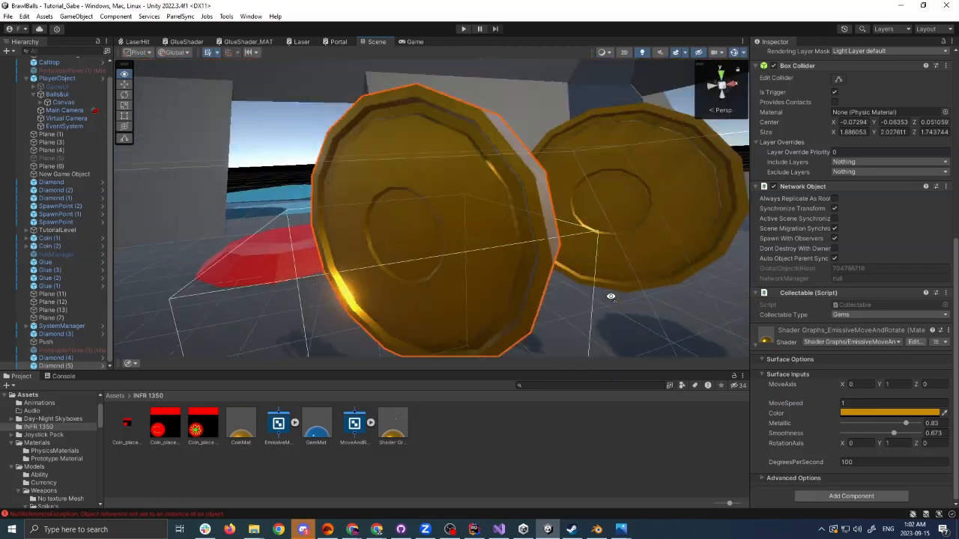
scroll(606, 293, down, 4)
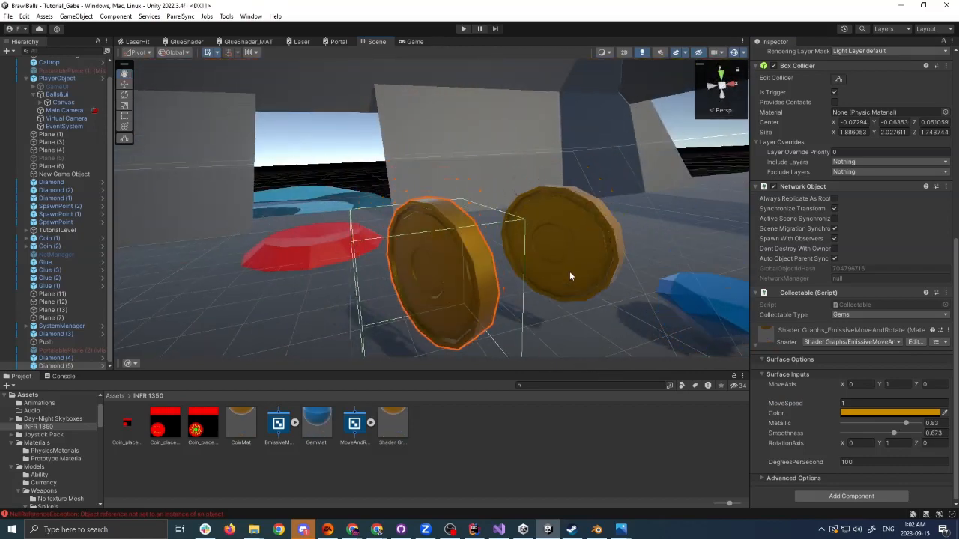
Open the EmissiveMoveAndRotate shader graph and examine the Fragment block's Emission input.
double_click(278, 426)
middle_drag(510, 285, 487, 173)
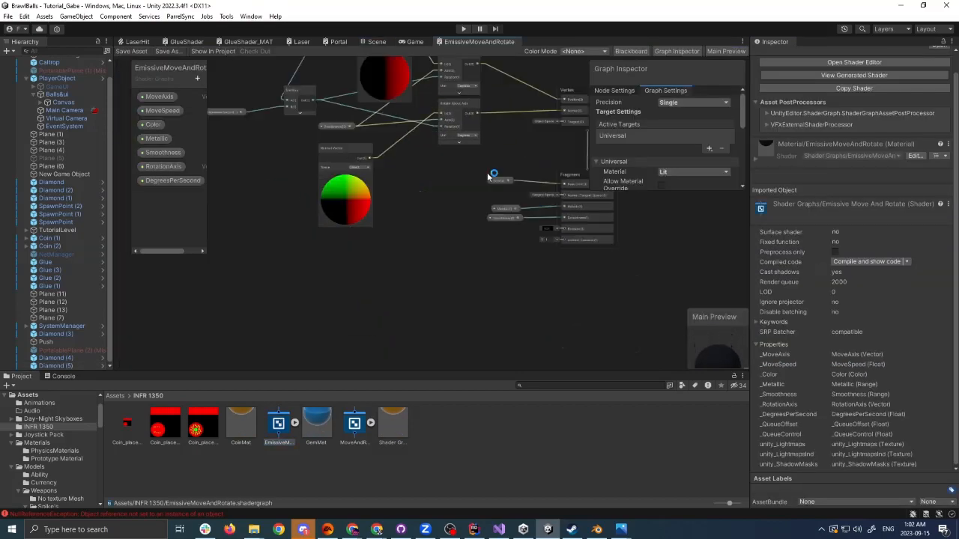
middle_drag(590, 237, 524, 250)
scroll(526, 266, up, 3)
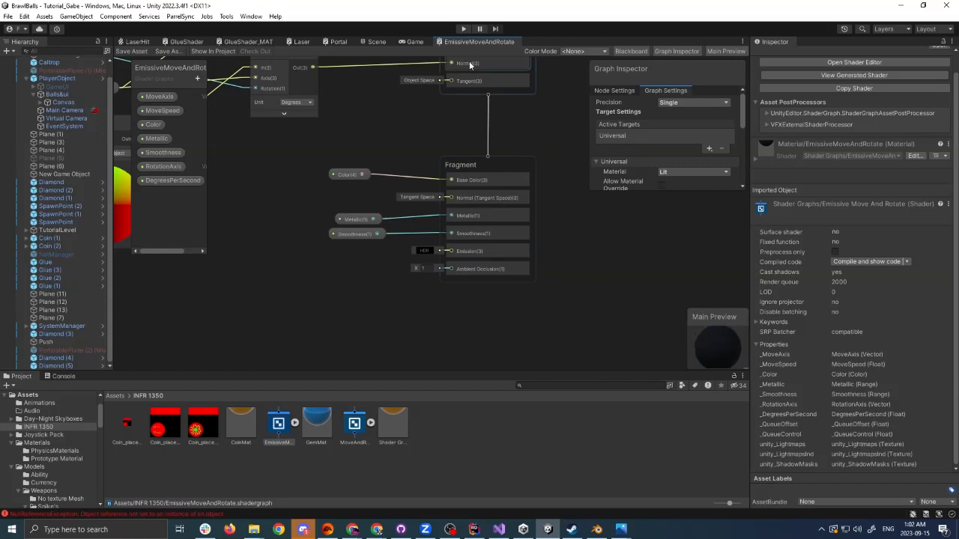
Return to the scene, select the coin using the EmissiveMoveAndRotate material, and examine its face and rim up close.
click(376, 42)
scroll(472, 182, up, 2)
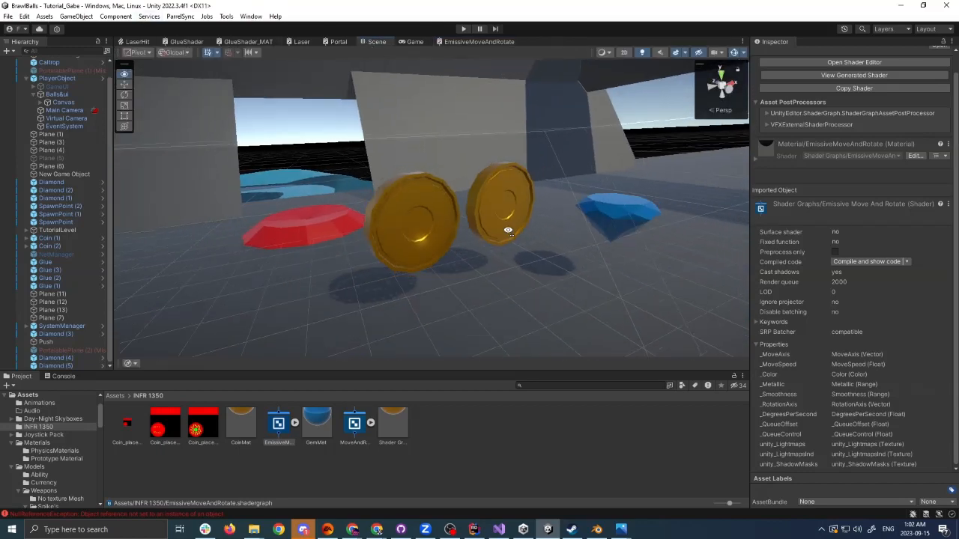
click(420, 186)
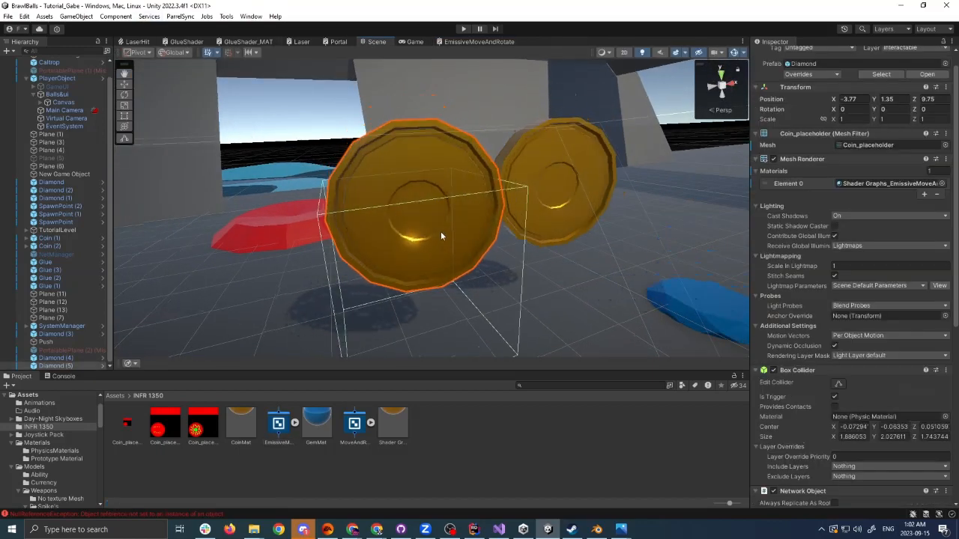
key(w)
mouse_move(441, 235)
right_down()
mouse_move(442, 270)
mouse_move(442, 226)
right_up()
key(s)
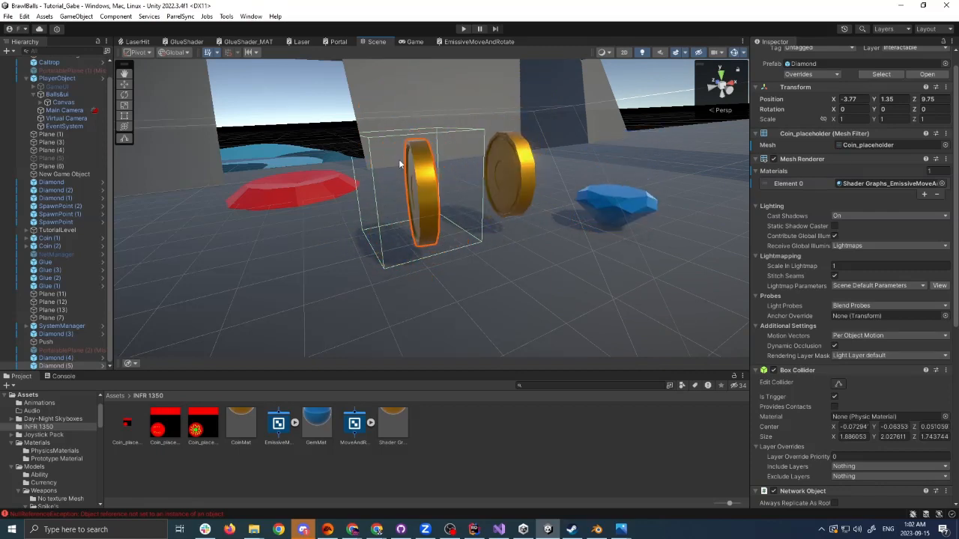
key(w)
right_drag(405, 149, 387, 212)
scroll(417, 167, up, 3)
key(s)
key(w)
scroll(397, 199, up, 2)
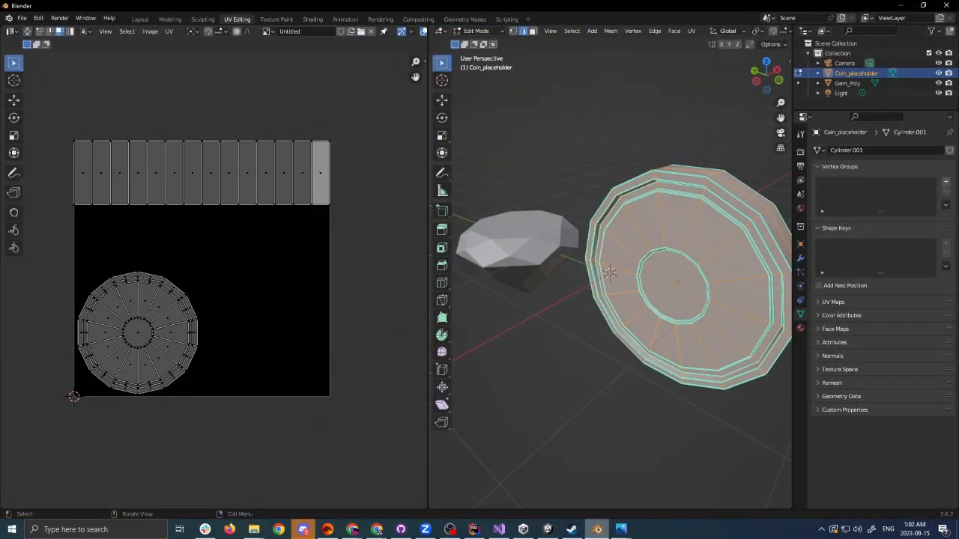
In Blender, subdivide the selected coin mesh and examine the coin beside its UV layout.
middle_drag(556, 362, 615, 349)
right_click(650, 417)
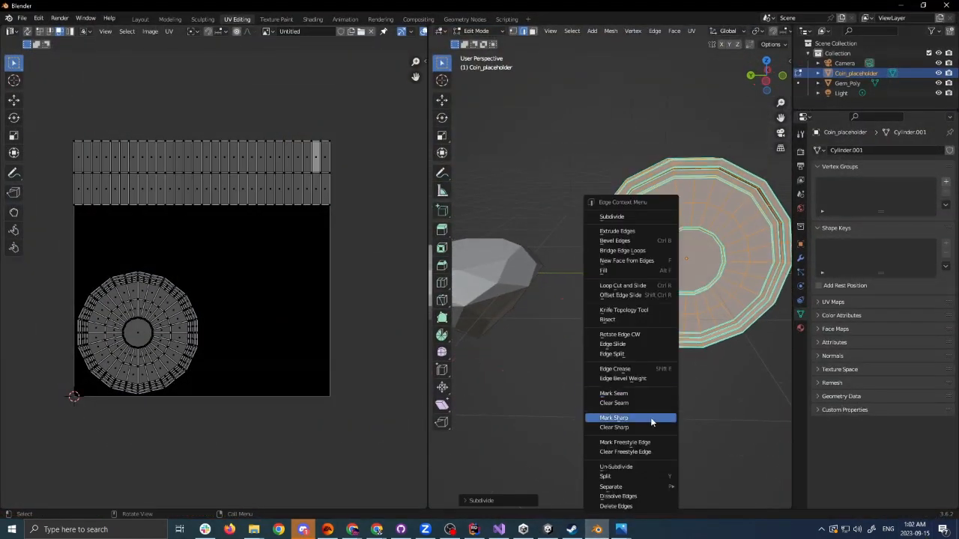
middle_drag(631, 406, 609, 409)
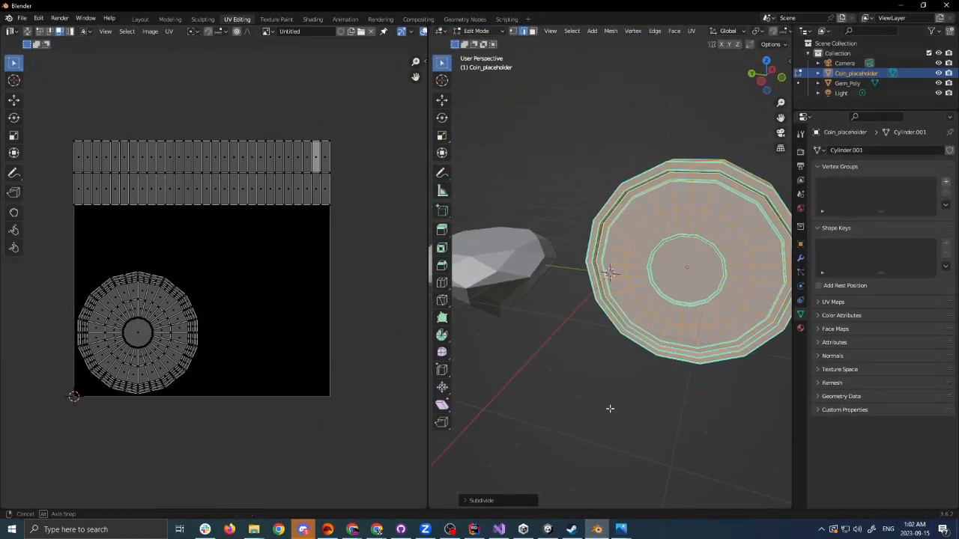
scroll(642, 407, down, 6)
scroll(722, 367, up, 4)
scroll(721, 367, up, 2)
middle_drag(721, 367, 646, 365)
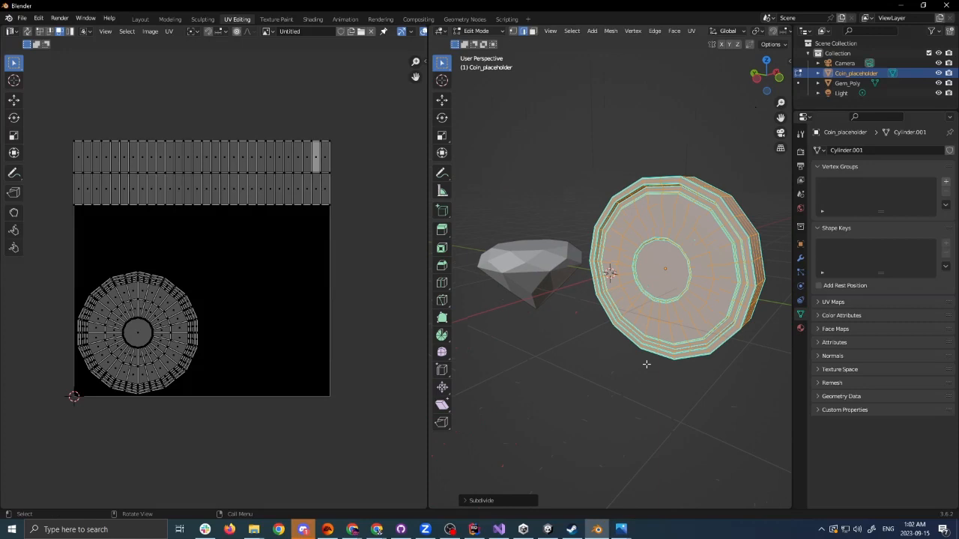
scroll(647, 365, down, 2)
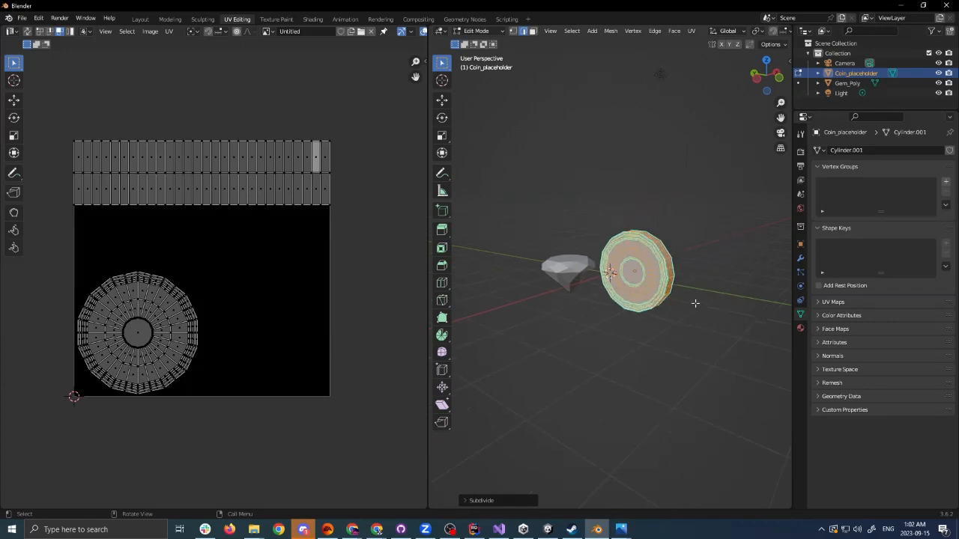
scroll(695, 304, up, 3)
middle_drag(696, 303, 735, 328)
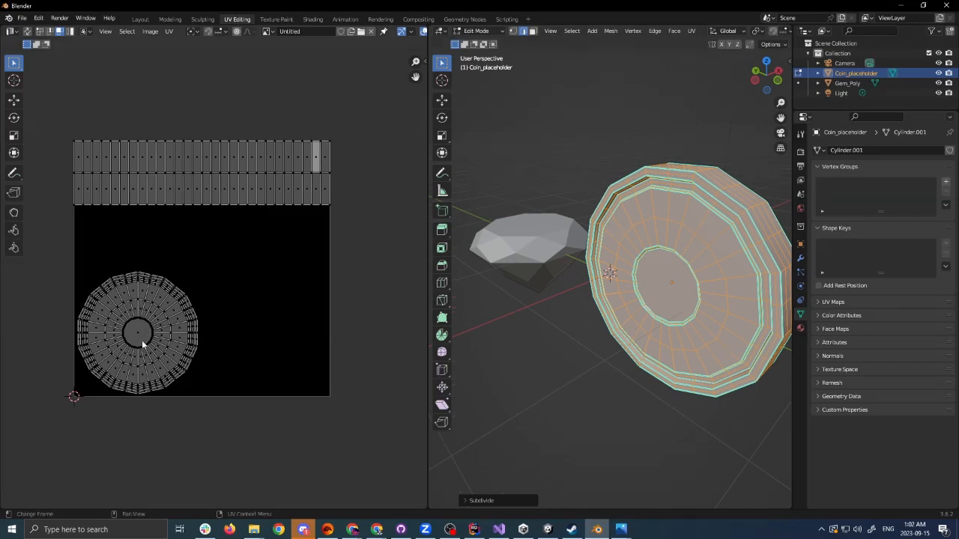
Switch to Photopea, dismiss the ad-blocker notice, and open Coin_placeholder (3).jpg from the Downloads folder.
click(375, 530)
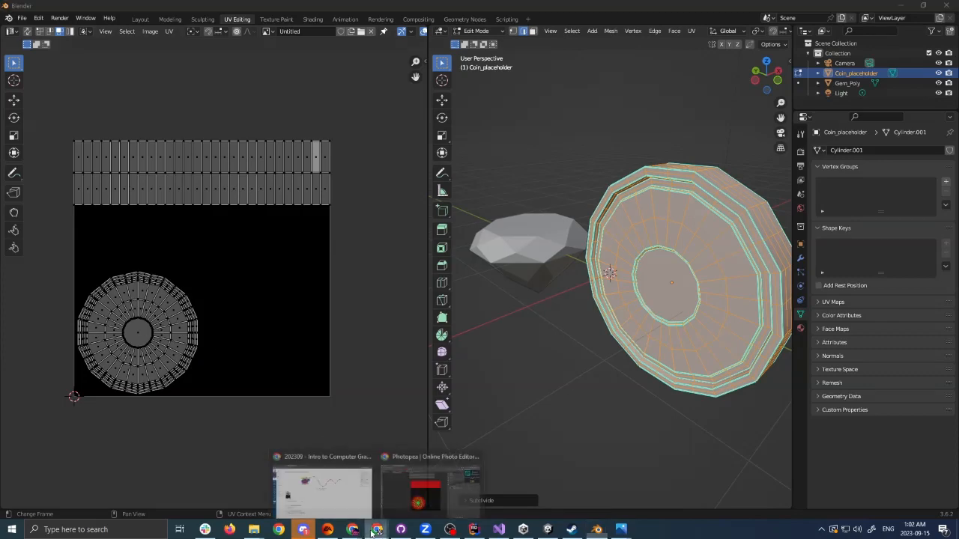
click(414, 501)
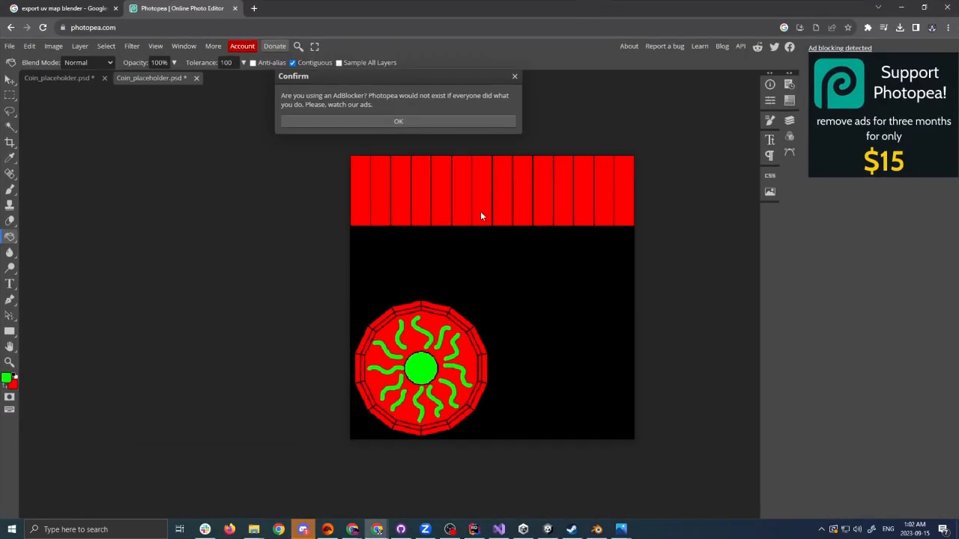
click(516, 78)
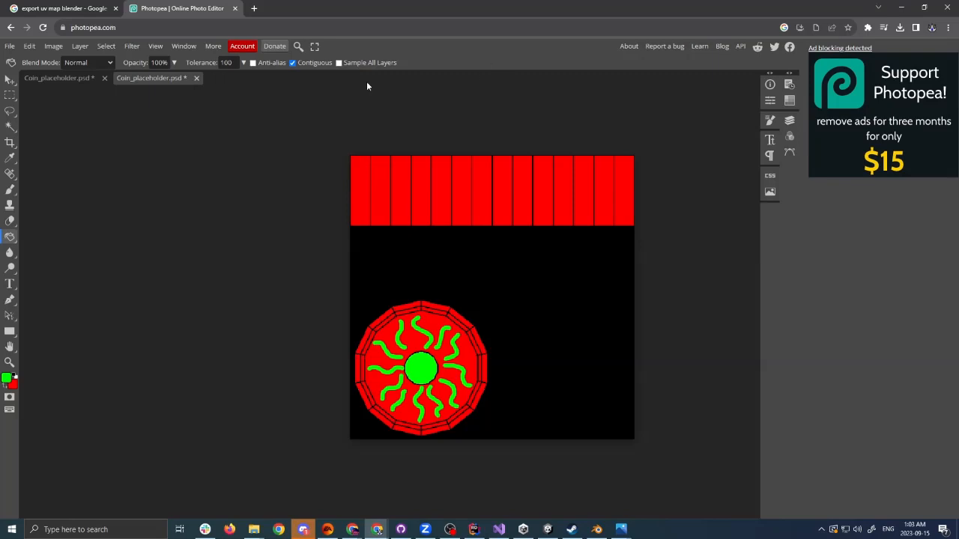
click(9, 46)
click(30, 78)
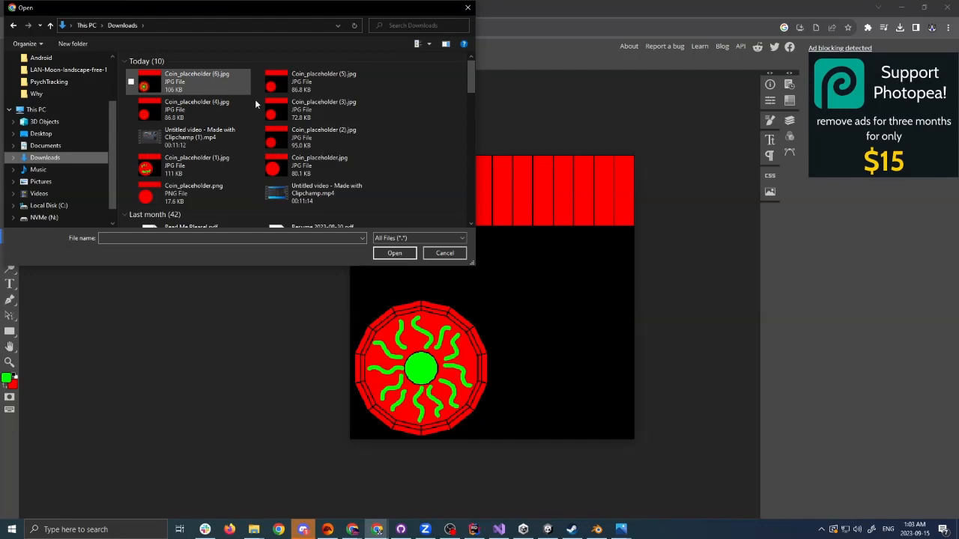
click(322, 110)
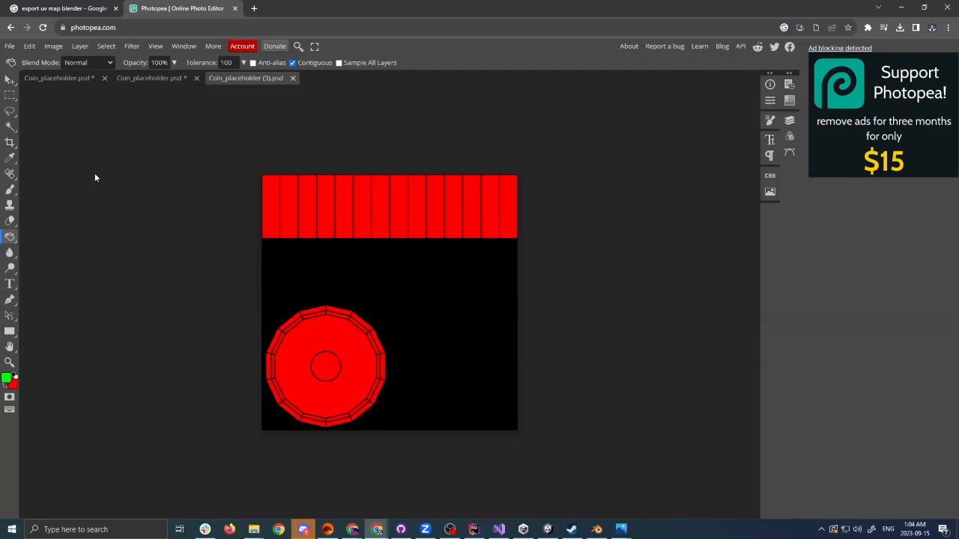
Paint several freehand pure green (00ff00) brush shapes on the red coin face around its centre circle.
click(10, 190)
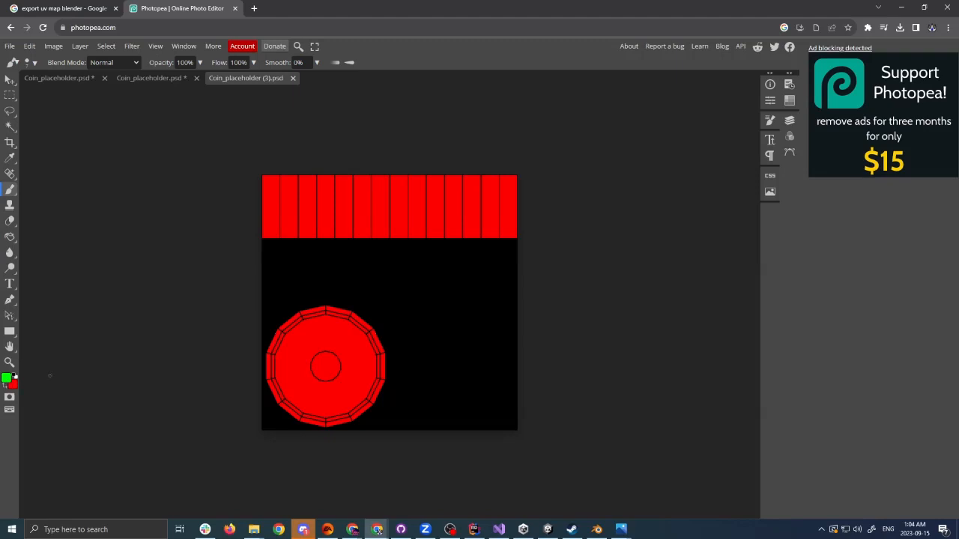
click(7, 379)
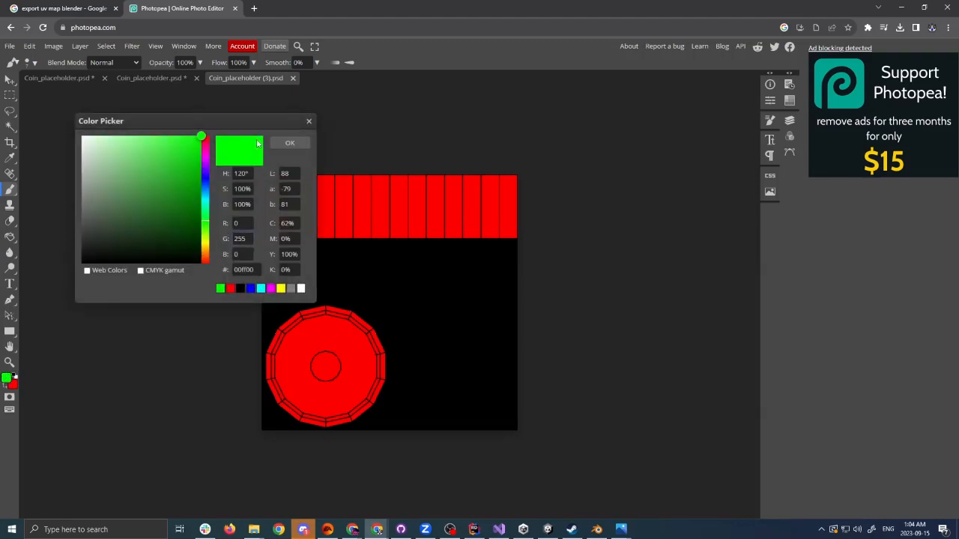
click(290, 142)
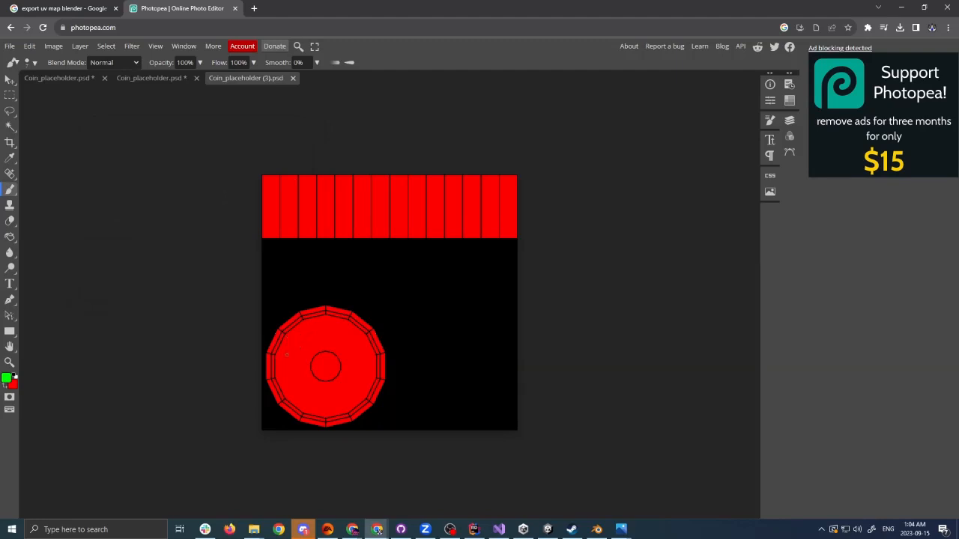
mouse_move(290, 370)
mouse_down()
mouse_move(286, 357)
mouse_move(301, 366)
mouse_move(289, 361)
mouse_move(298, 364)
mouse_move(291, 370)
mouse_move(302, 364)
mouse_move(292, 355)
mouse_move(299, 336)
mouse_move(298, 357)
mouse_move(302, 338)
mouse_move(323, 328)
mouse_move(326, 338)
mouse_move(320, 329)
mouse_move(354, 350)
mouse_move(329, 334)
mouse_up()
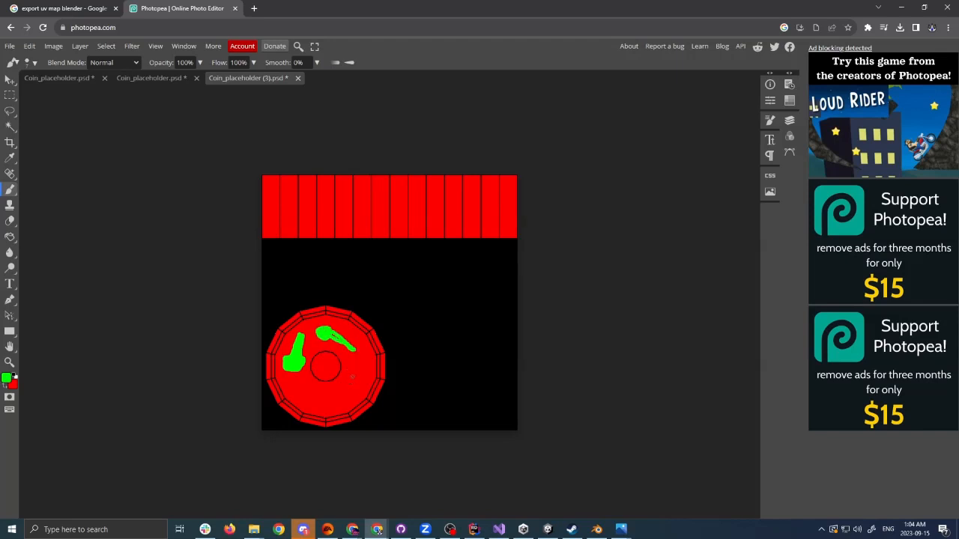
mouse_move(352, 377)
mouse_down()
mouse_move(359, 375)
mouse_move(334, 399)
mouse_move(359, 383)
mouse_move(341, 394)
mouse_move(328, 386)
mouse_move(317, 403)
mouse_move(298, 384)
mouse_move(331, 399)
mouse_move(308, 388)
mouse_move(316, 399)
mouse_up()
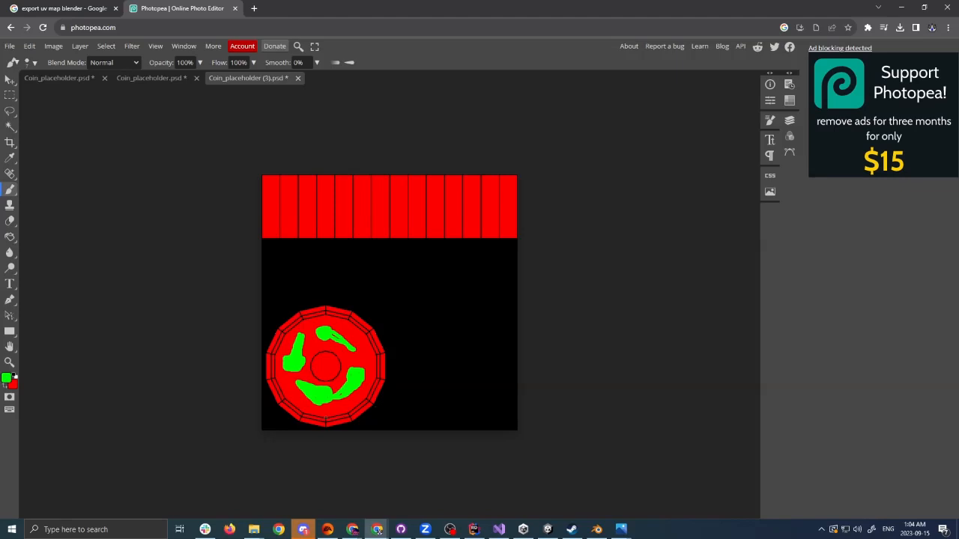
Set the foreground colour to pure blue with R 0, G 0 and B 255.
click(7, 380)
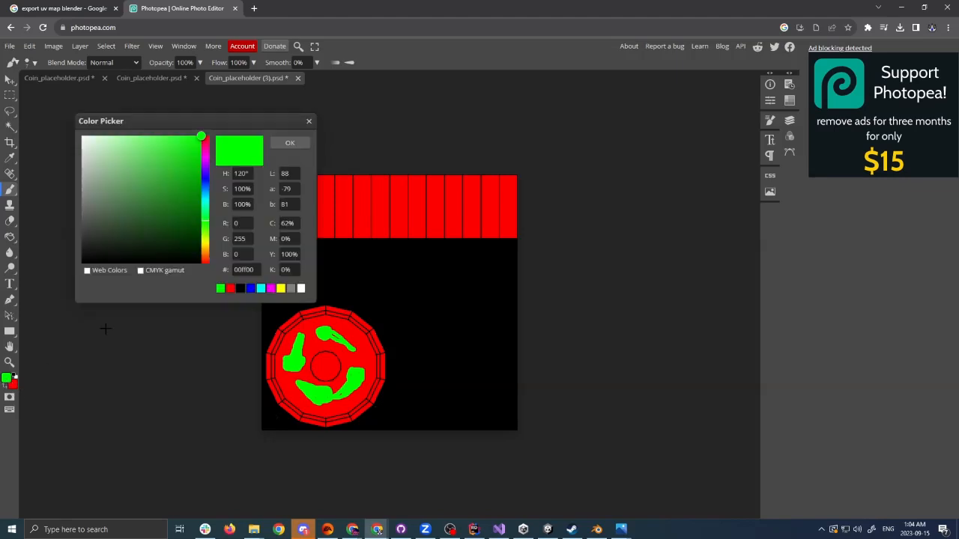
drag(252, 241, 230, 254)
text(0)
text(255)
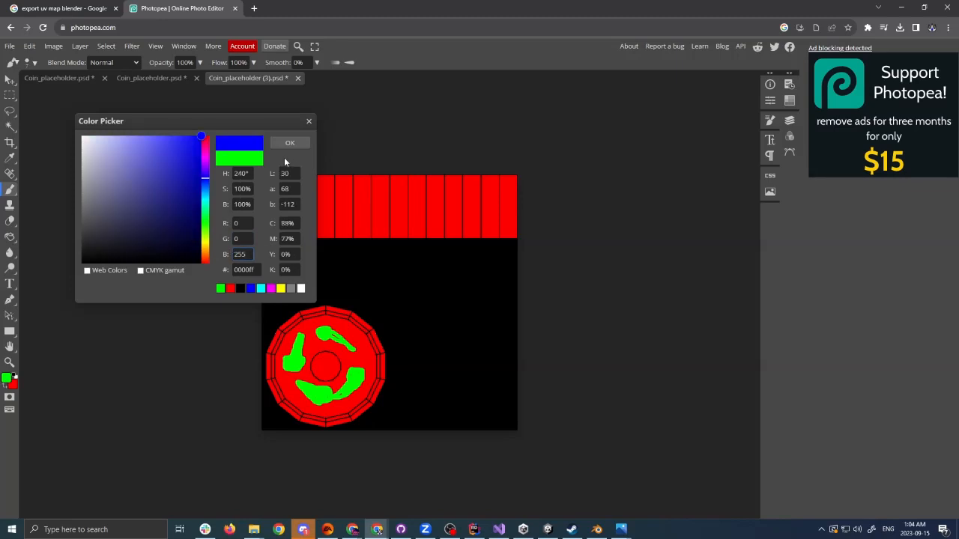
click(290, 143)
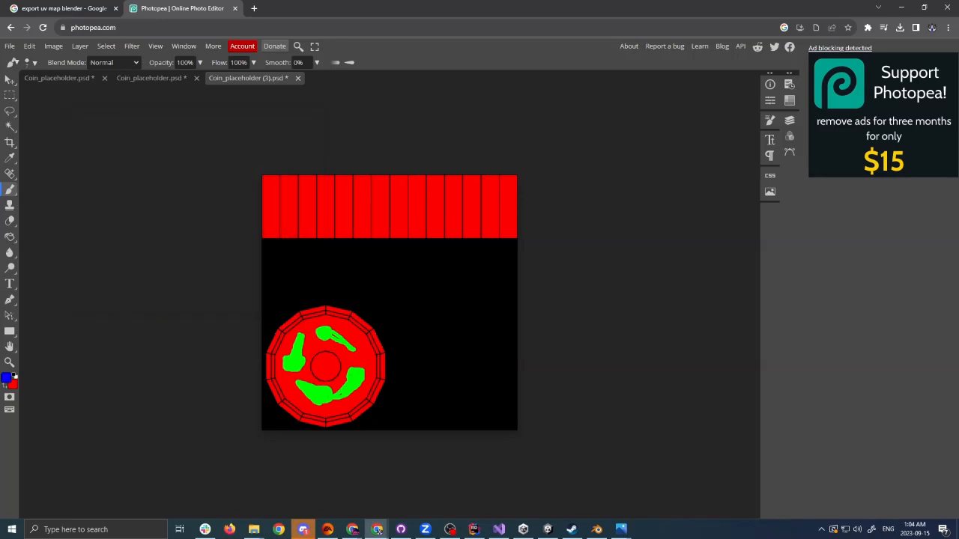
Fill all the outermost rim segments of the coin's UV circle with blue using the Paint Bucket, undoing stray fills.
click(11, 237)
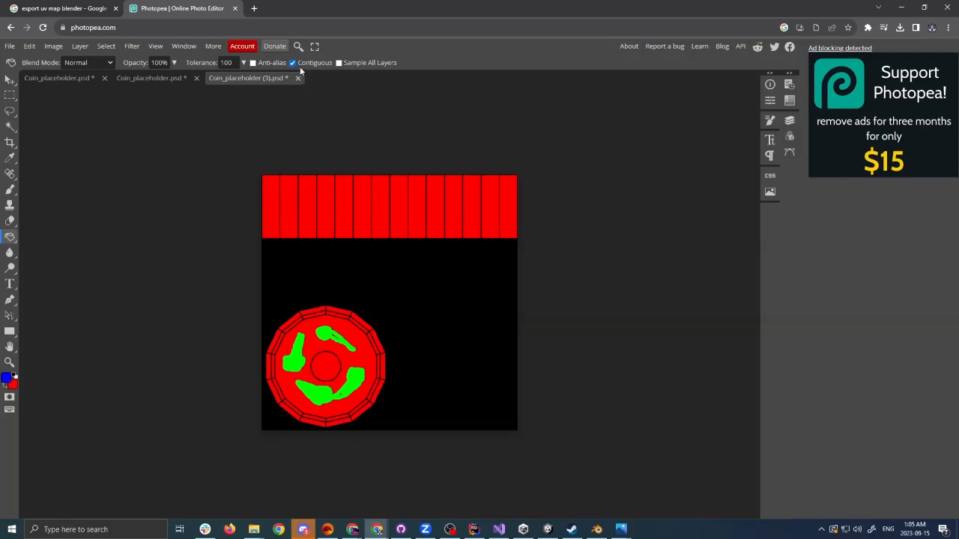
click(360, 322)
click(313, 313)
key(ctrl+z)
click(307, 313)
click(289, 322)
click(276, 342)
click(268, 370)
click(275, 394)
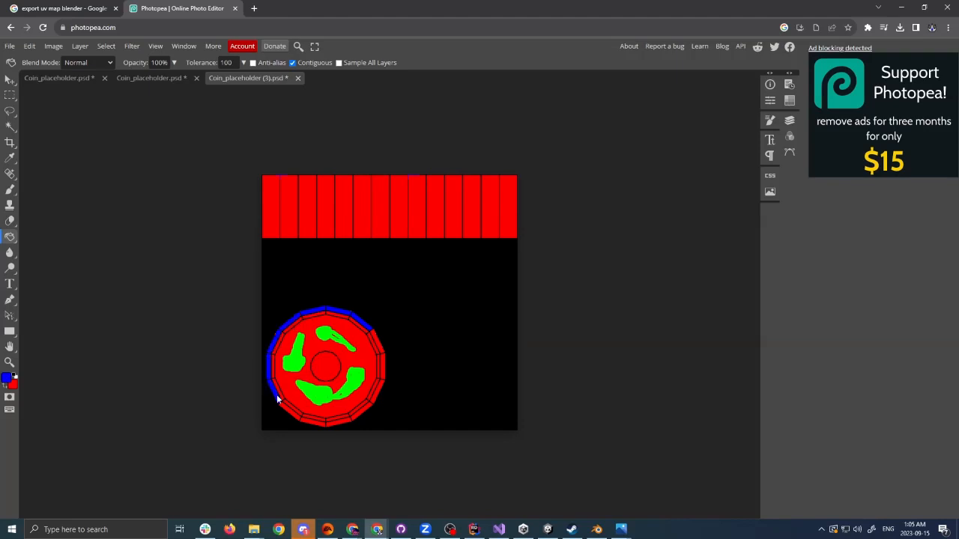
click(290, 413)
key(ctrl+z)
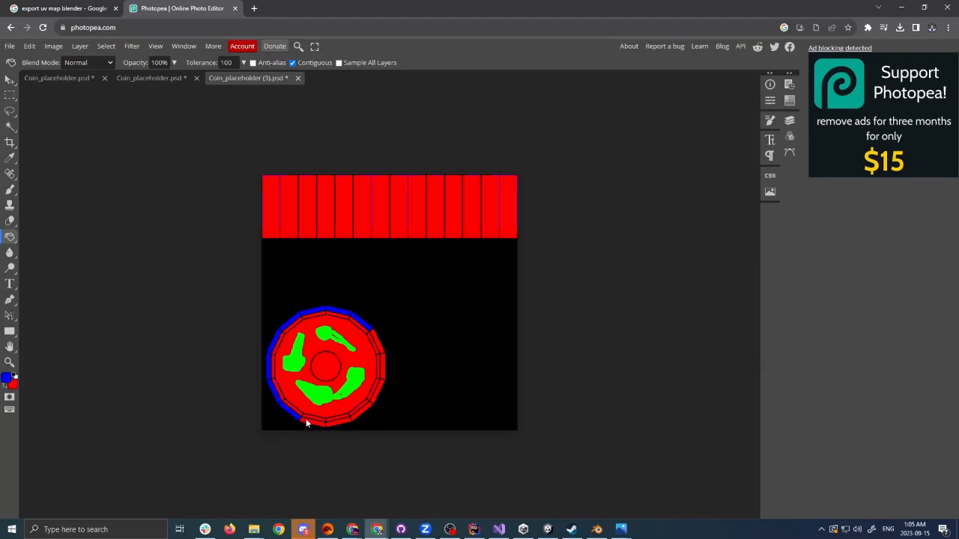
click(341, 424)
click(363, 412)
click(377, 392)
click(383, 370)
click(377, 349)
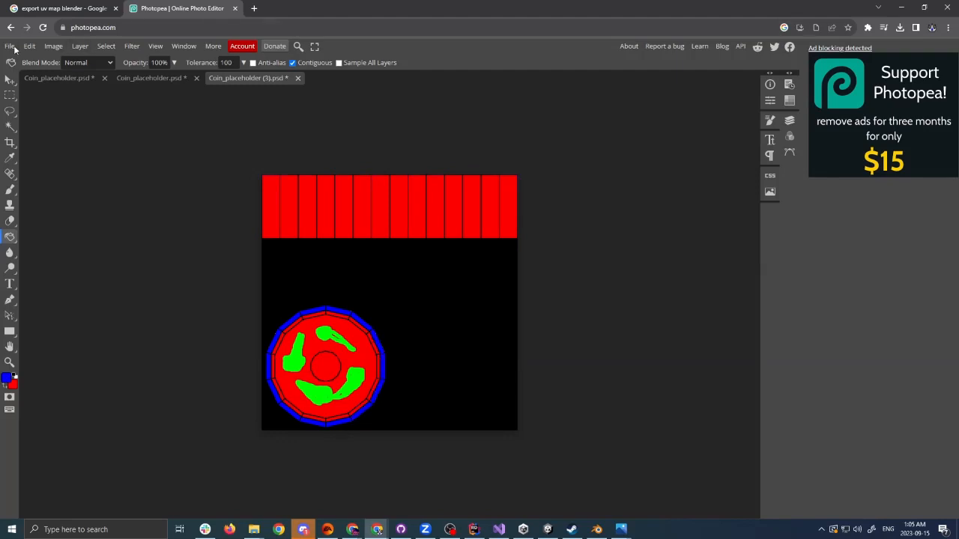
Export the painted coin texture as a 512 x 512 px JPG at 100% quality.
click(10, 46)
mouse_move(45, 192)
click(107, 208)
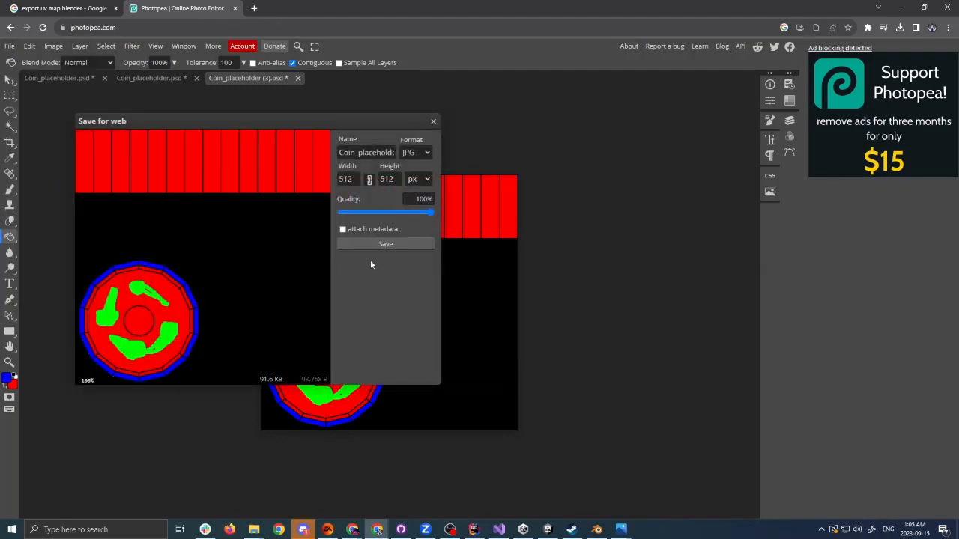
click(386, 243)
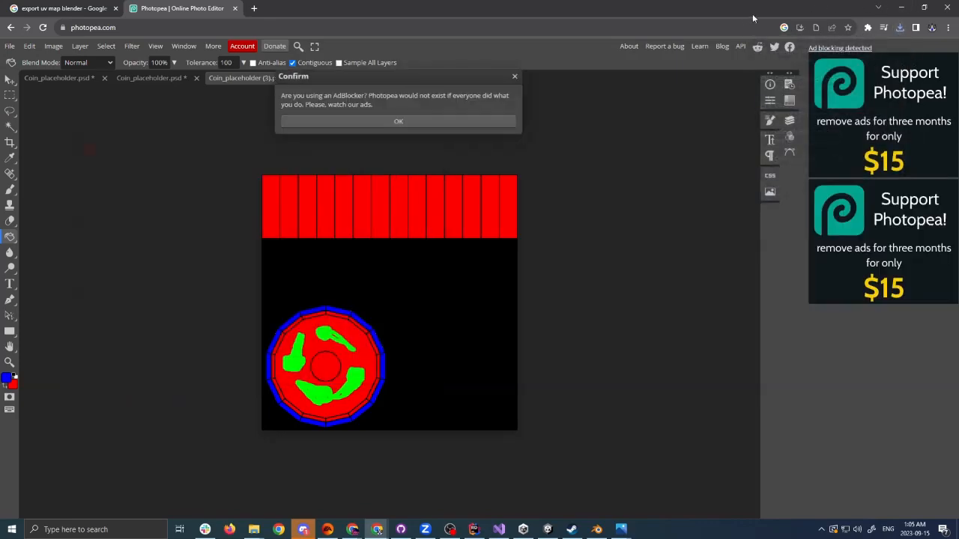
Import Coin_placeholder (3) (1).jpg from Downloads into Unity's INFR 1350 assets folder and select it to check its import settings.
key(alt+Tab)
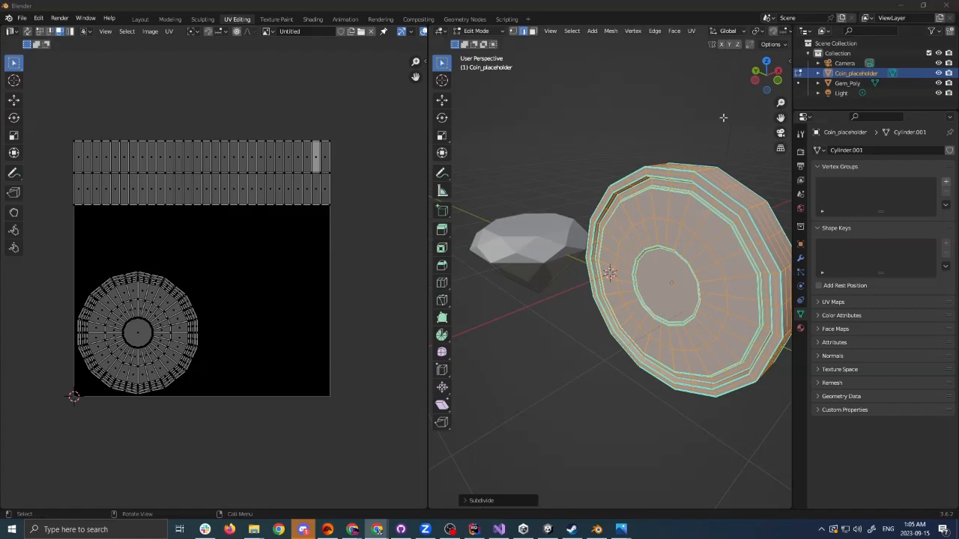
key(alt+Tab)
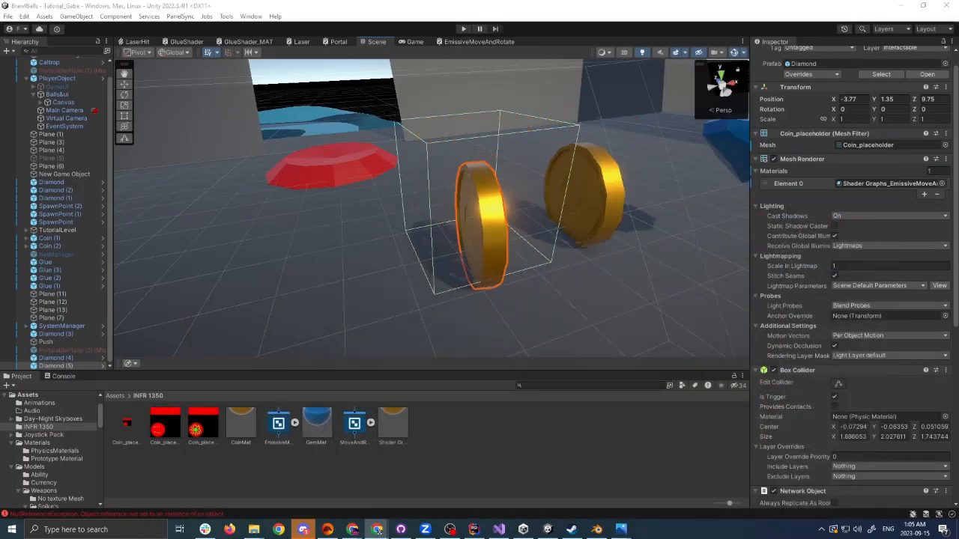
key(alt+Tab)
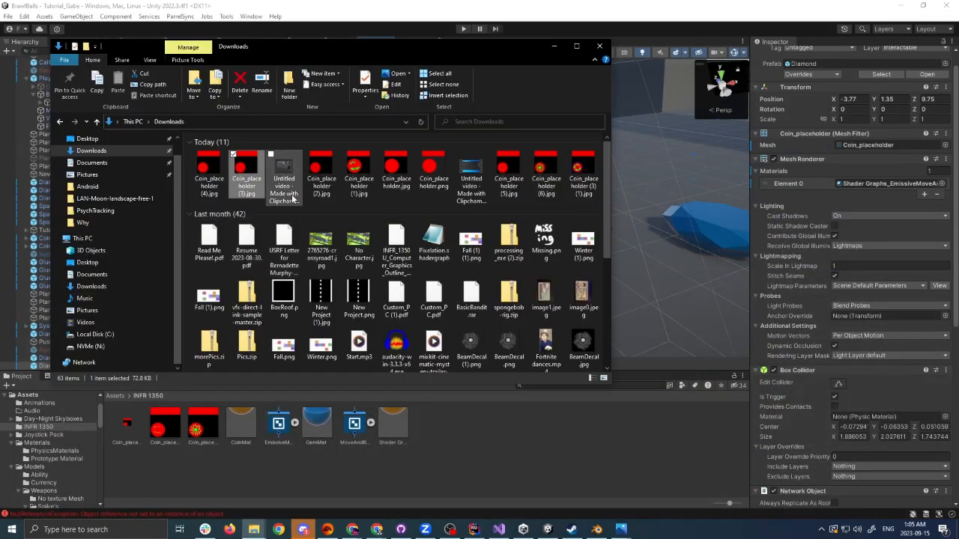
drag(578, 187, 449, 449)
click(547, 477)
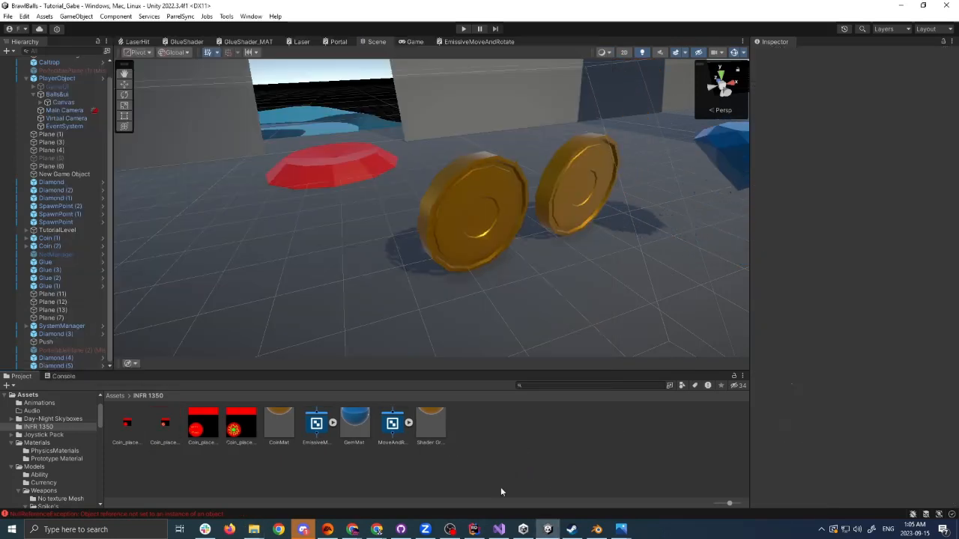
click(165, 425)
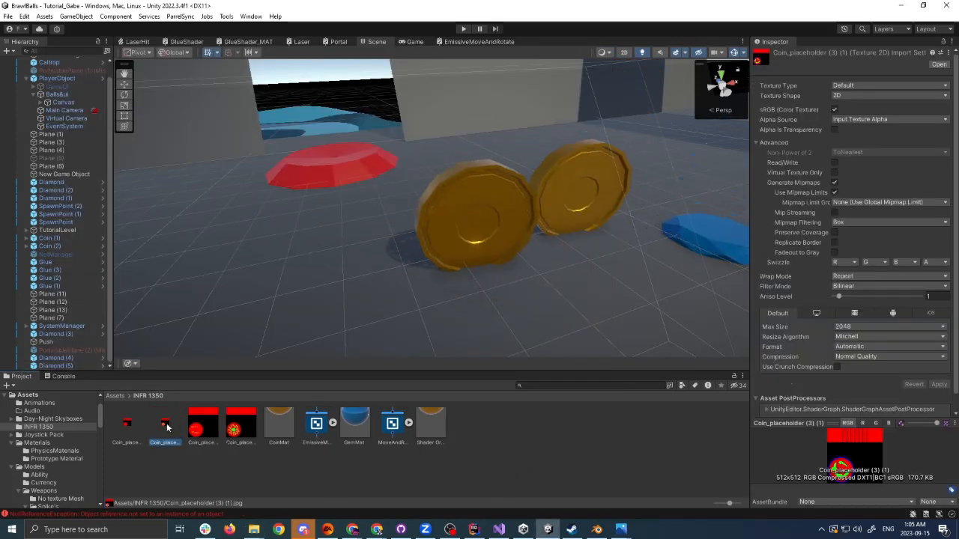
Add a Texture 2D property named Texture to the EmissiveMoveAndRotate shader graph.
click(480, 42)
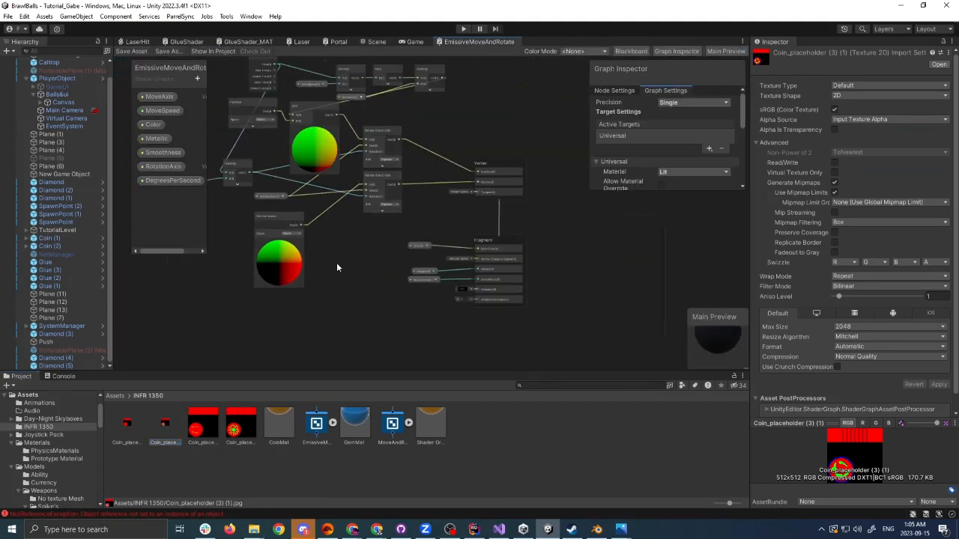
scroll(352, 271, up, 3)
click(197, 78)
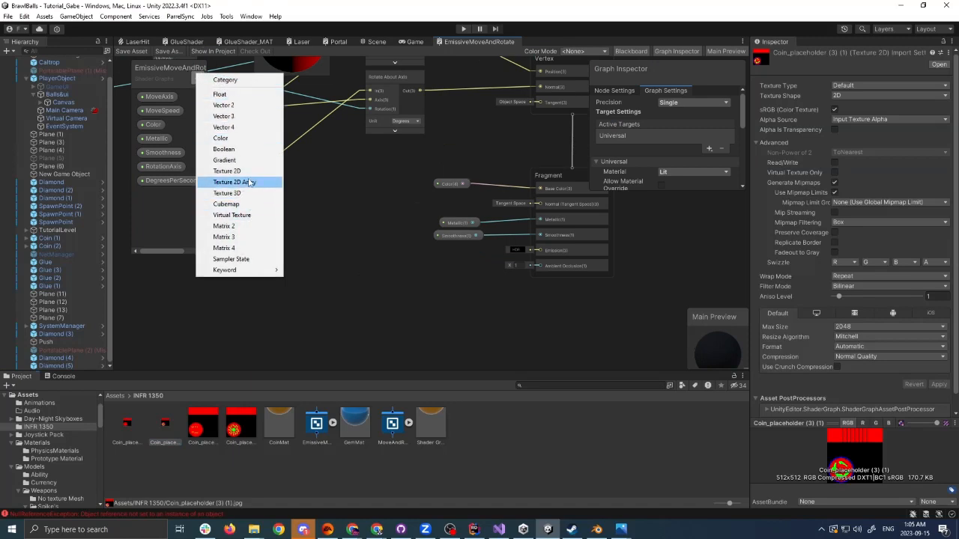
click(226, 170)
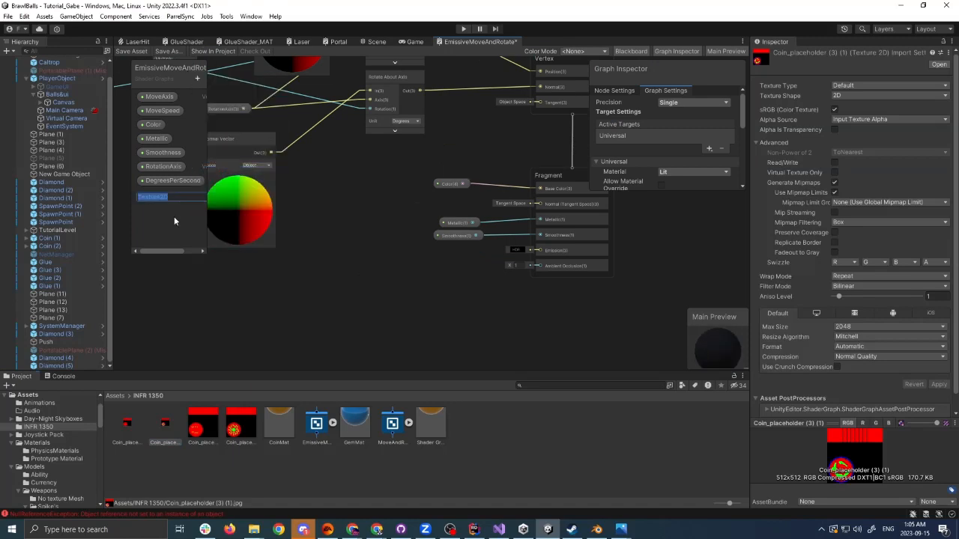
text(MainT)
key(BackSpace)
key(BackSpace)
key(BackSpace)
key(BackSpace)
key(BackSpace)
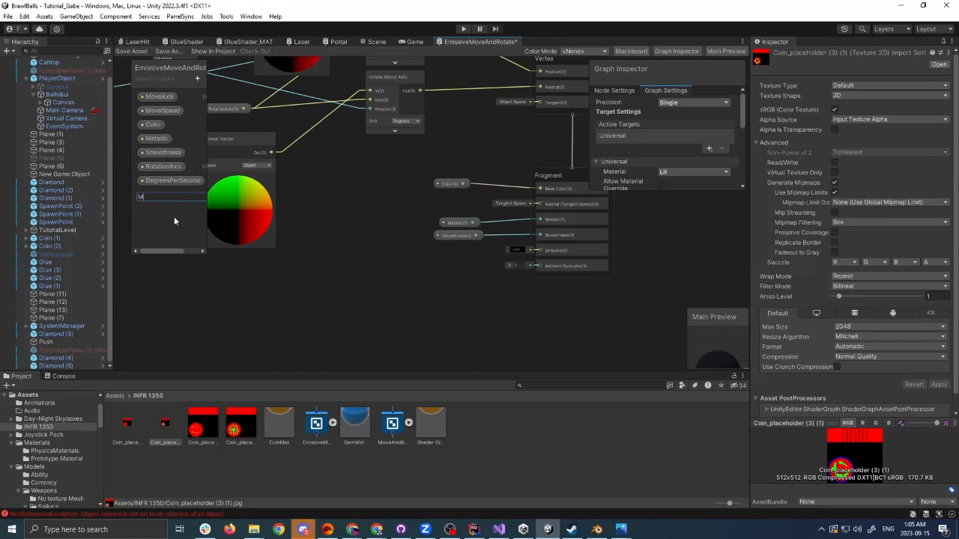
text(Text)
key(Return)
double_click(151, 194)
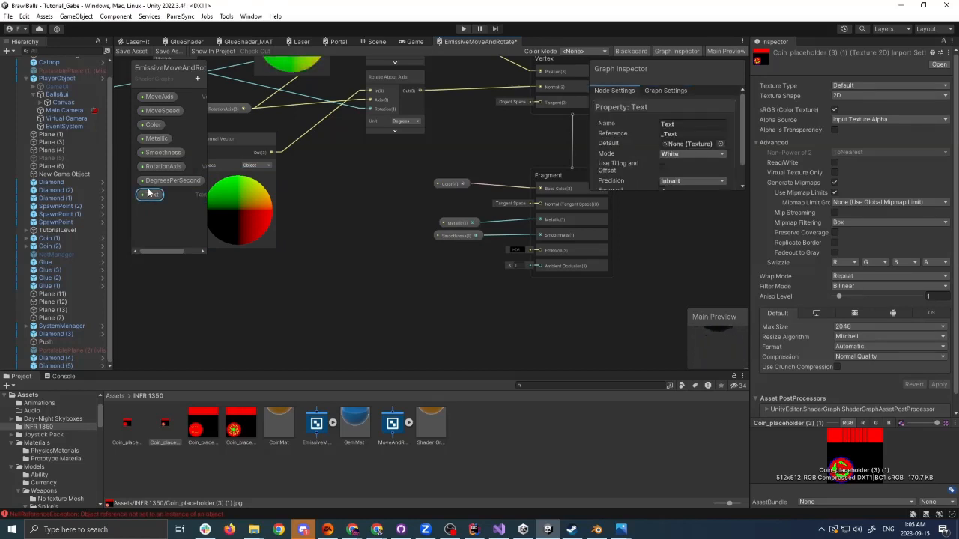
text(Texture)
key(Return)
Place the Texture property in the graph and connect it to a new Sample Texture 2D node.
drag(151, 194, 350, 283)
text(samp)
key(Return)
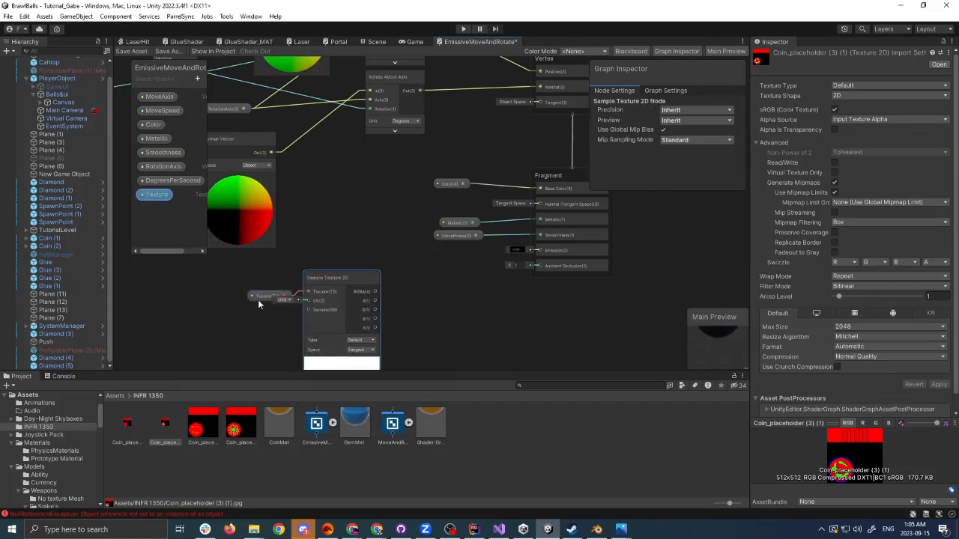
drag(258, 299, 242, 282)
drag(346, 289, 344, 286)
middle_drag(386, 342, 427, 298)
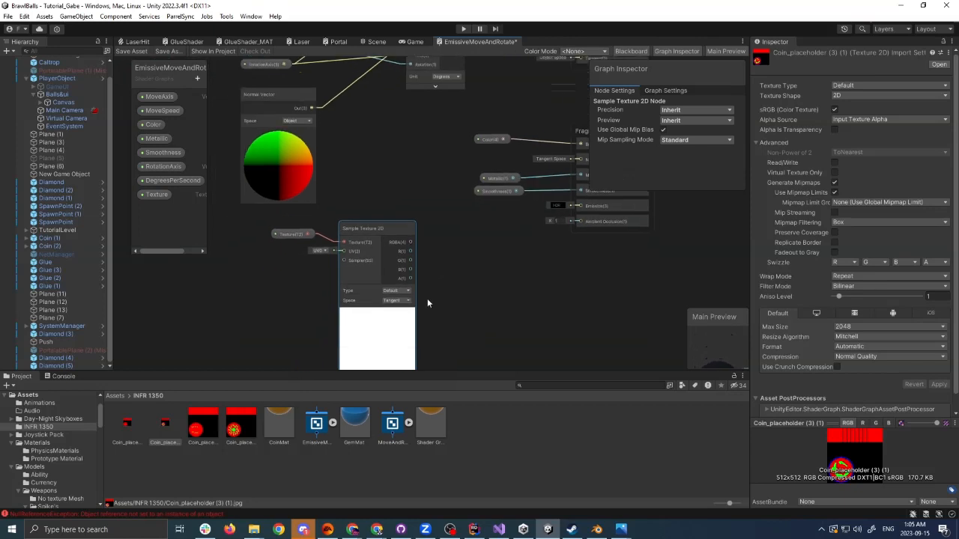
Assign the newly imported Coin_placeholder (3) (1) image as the Texture property's default.
click(162, 197)
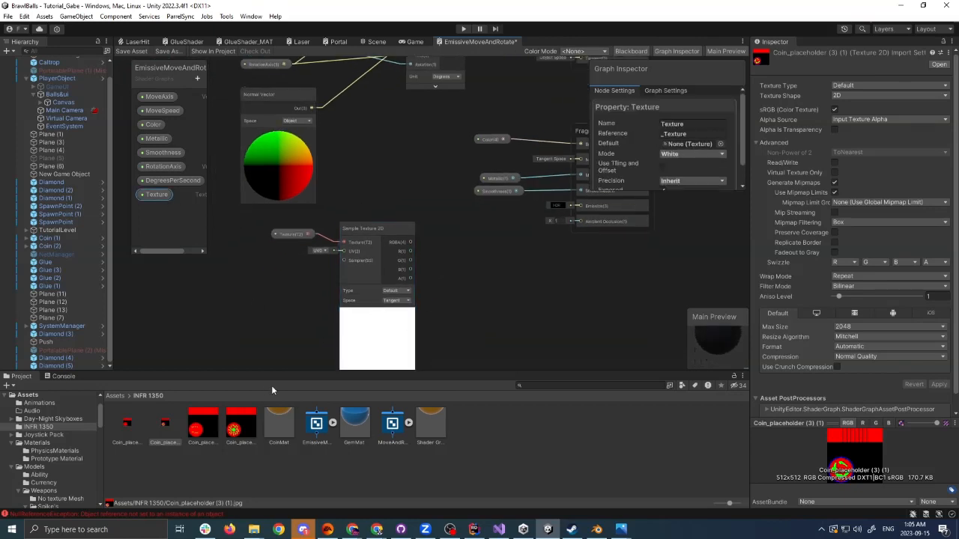
drag(158, 436, 671, 146)
middle_drag(350, 335, 397, 257)
scroll(397, 257, up, 4)
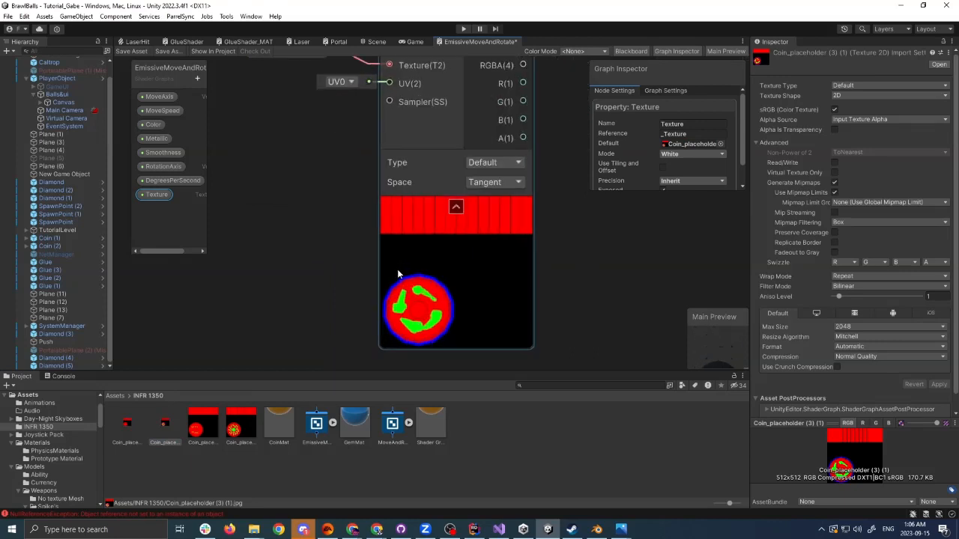
Rearrange the Sample Texture 2D node and its Texture property node so they no longer overlap below the Normal Vector node.
scroll(397, 269, down, 3)
middle_drag(478, 241, 432, 319)
drag(404, 227, 364, 225)
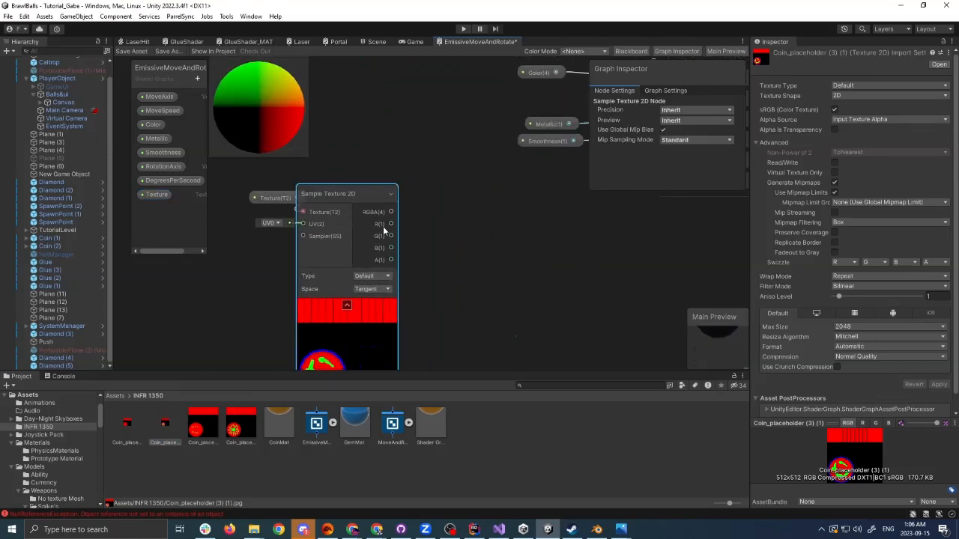
click(275, 201)
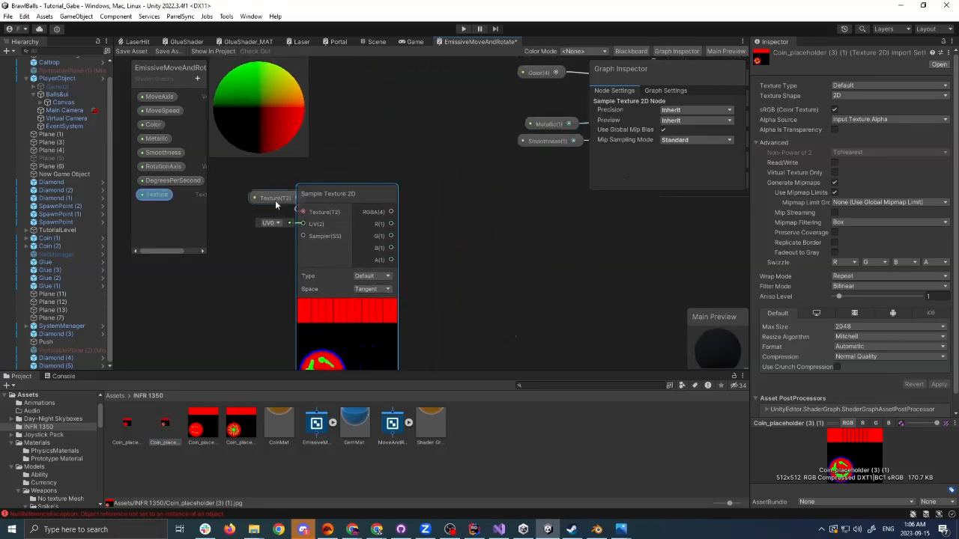
drag(276, 205, 253, 181)
drag(305, 203, 289, 203)
scroll(387, 218, down, 3)
middle_drag(397, 233, 385, 210)
scroll(388, 206, up, 2)
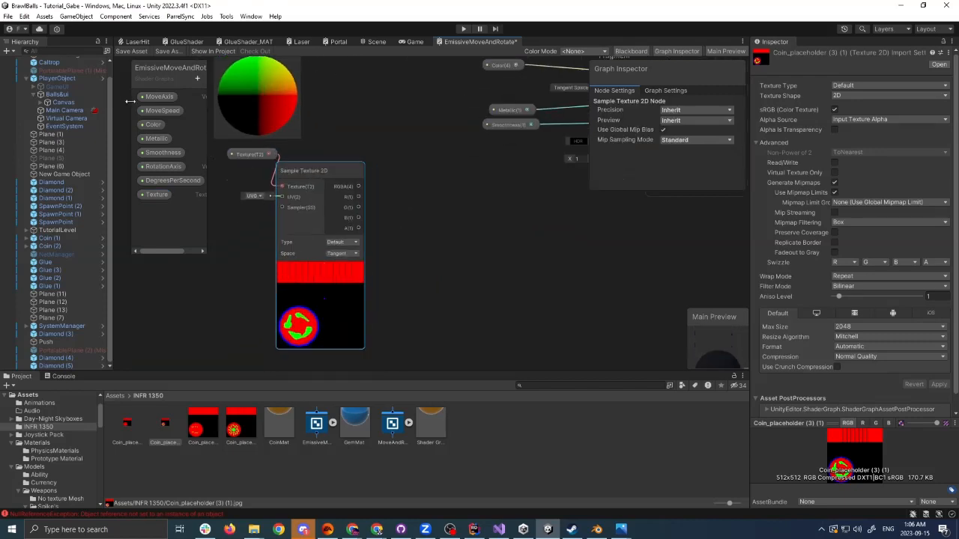
Add a Color property named ColorA to the shader graph.
click(197, 81)
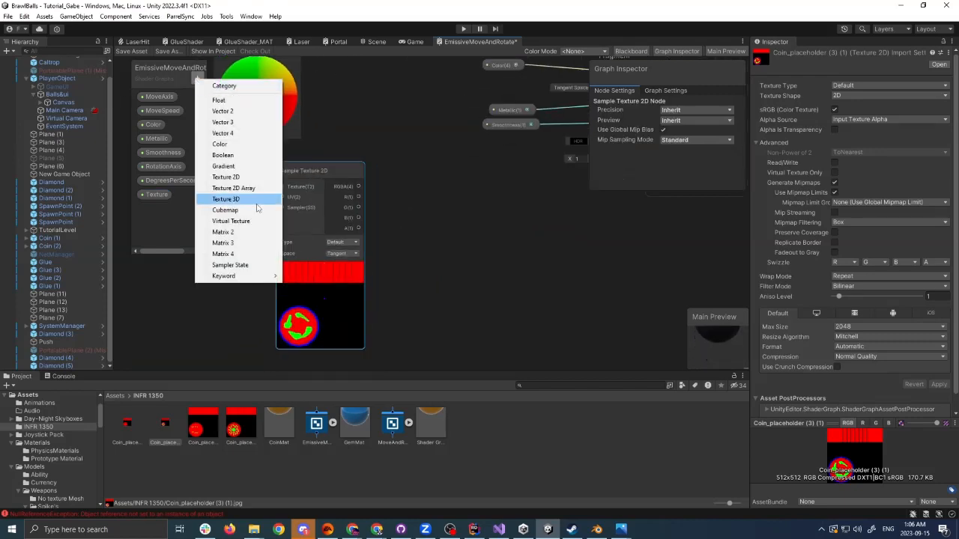
click(219, 146)
text(ColorA)
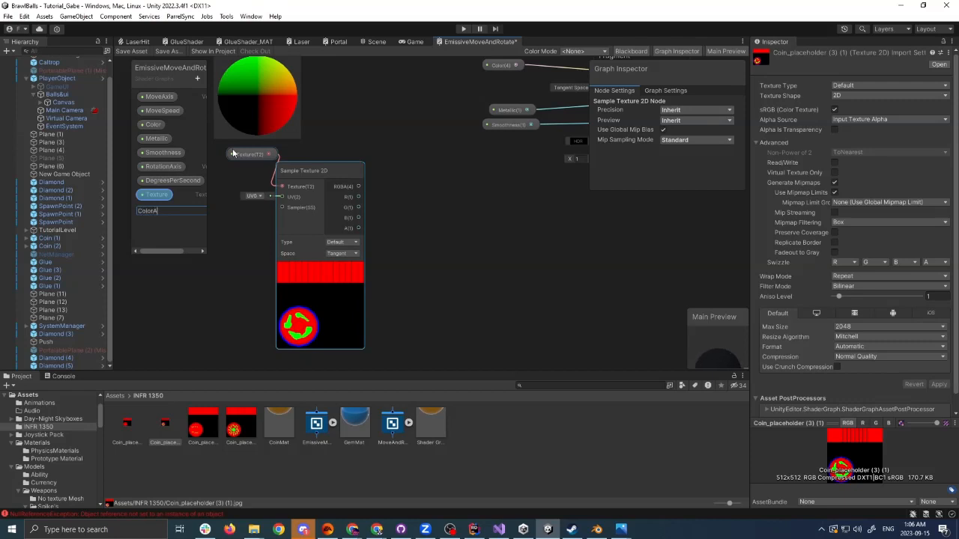
key(Return)
Add a second Color property named ColorB to the shader graph.
click(197, 79)
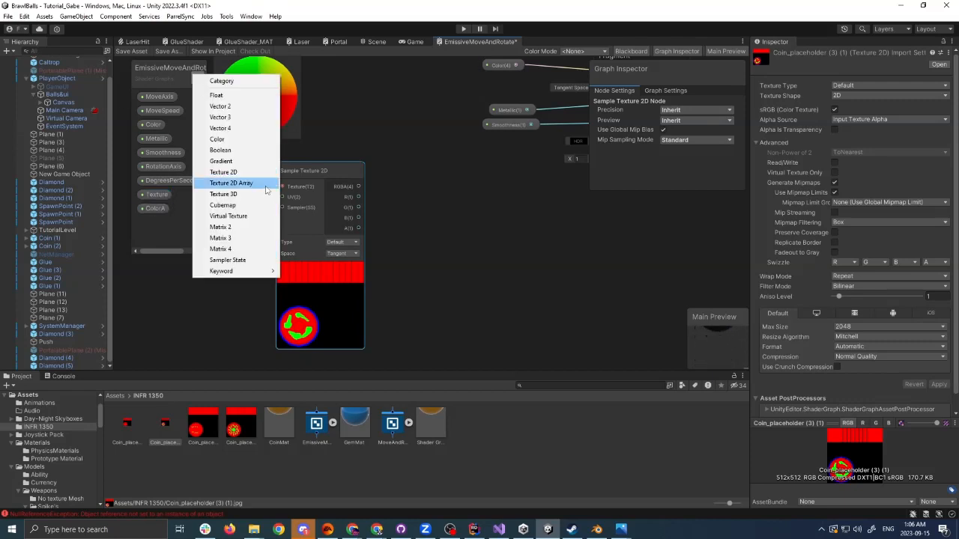
click(243, 139)
text(Coplo)
key(BackSpace)
key(BackSpace)
key(BackSpace)
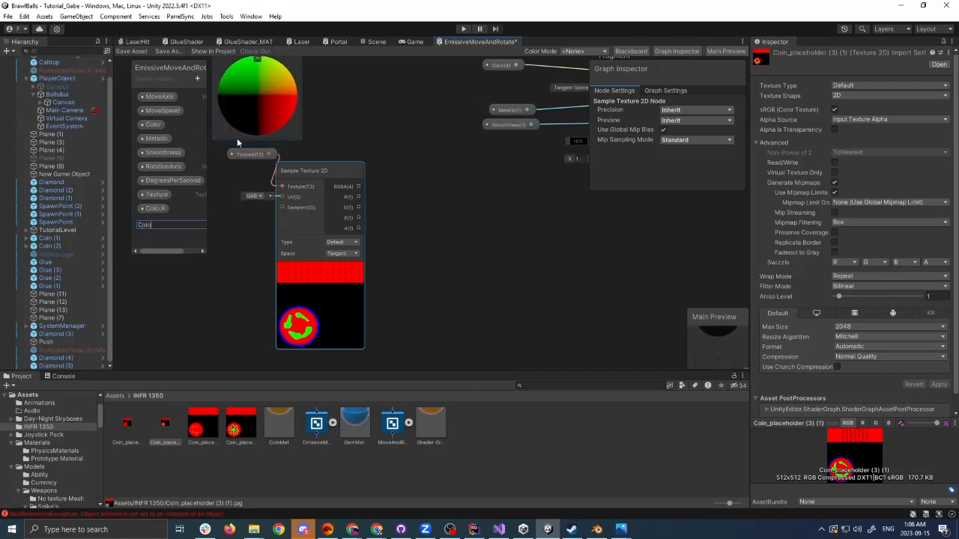
text(lorB)
key(Return)
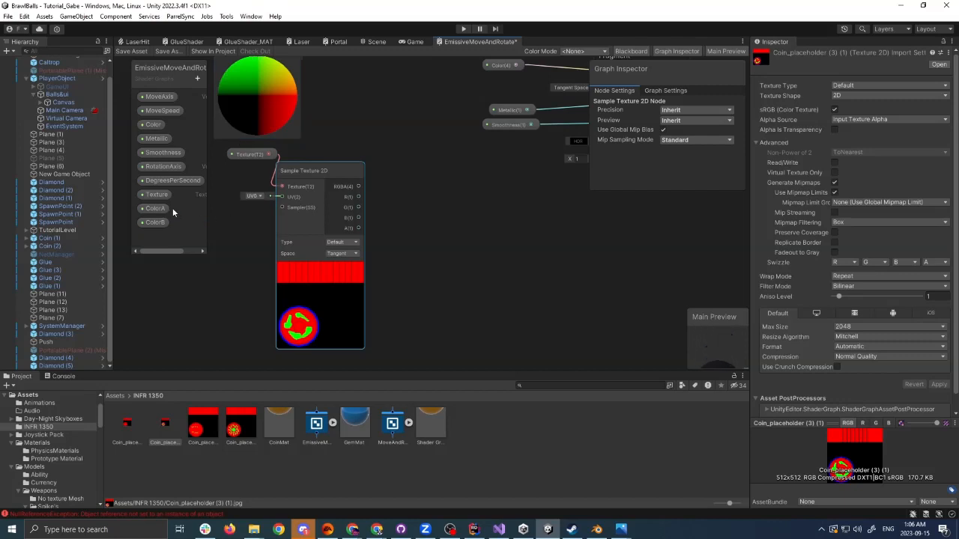
Set ColorA's default colour to dark red, hexadecimal 8C0D0D.
click(169, 207)
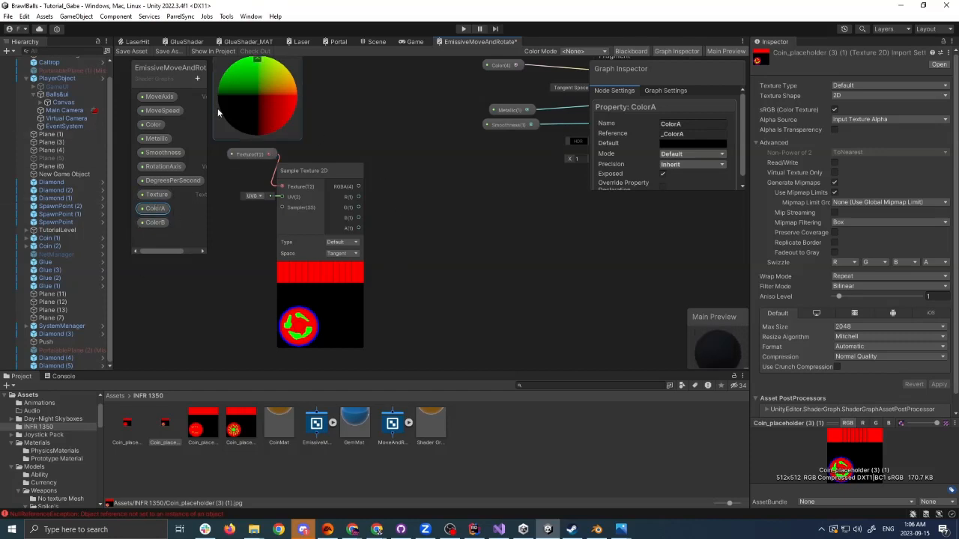
scroll(409, 97, down, 1)
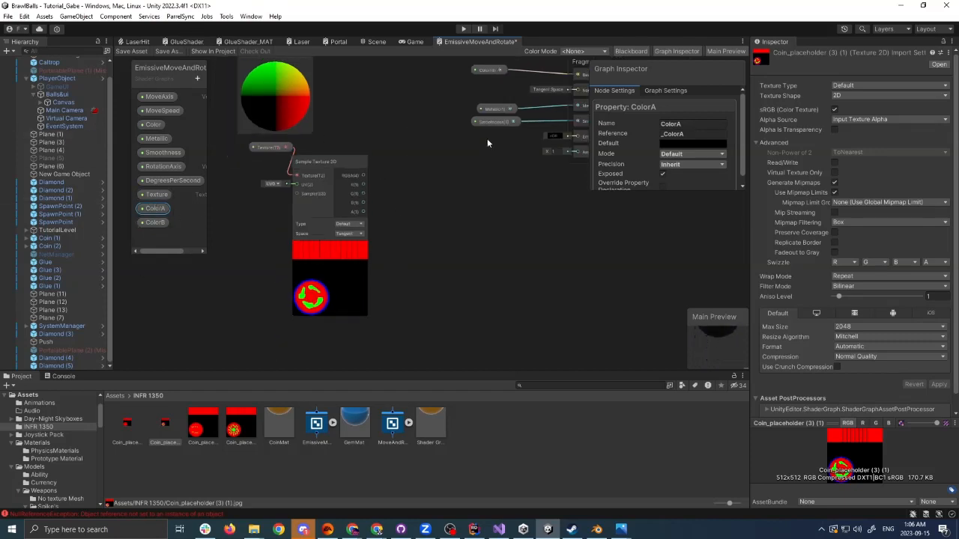
middle_drag(409, 130, 389, 195)
scroll(389, 196, up, 1)
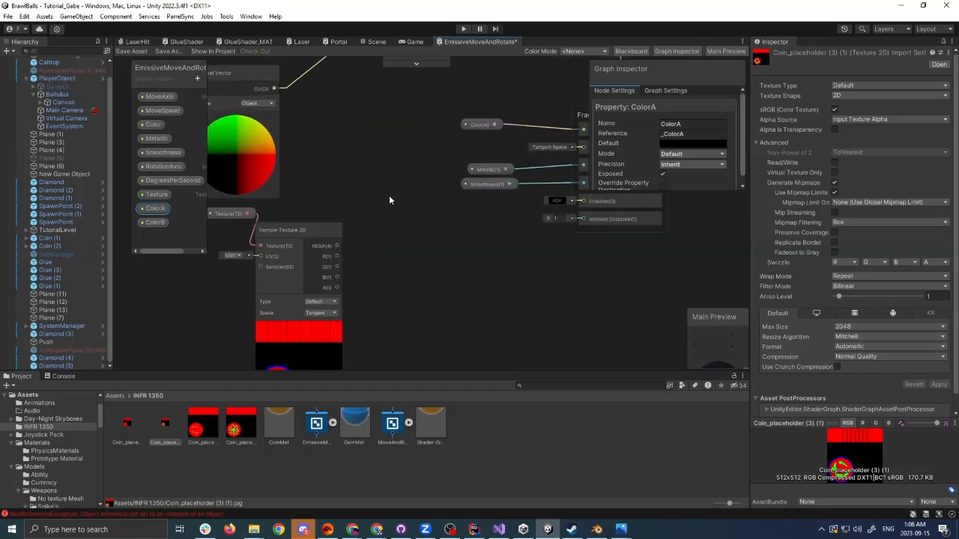
scroll(371, 297, down, 2)
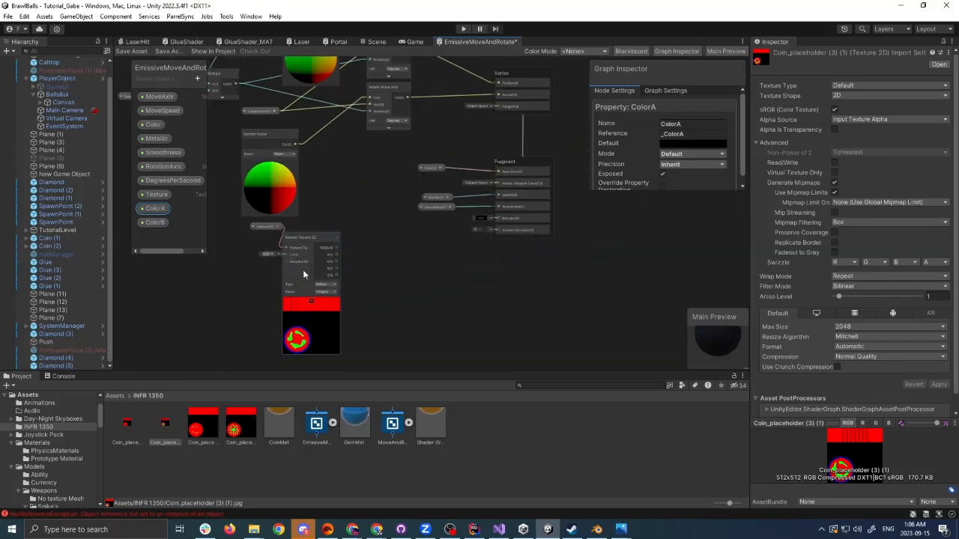
middle_drag(304, 275, 335, 256)
scroll(367, 221, up, 2)
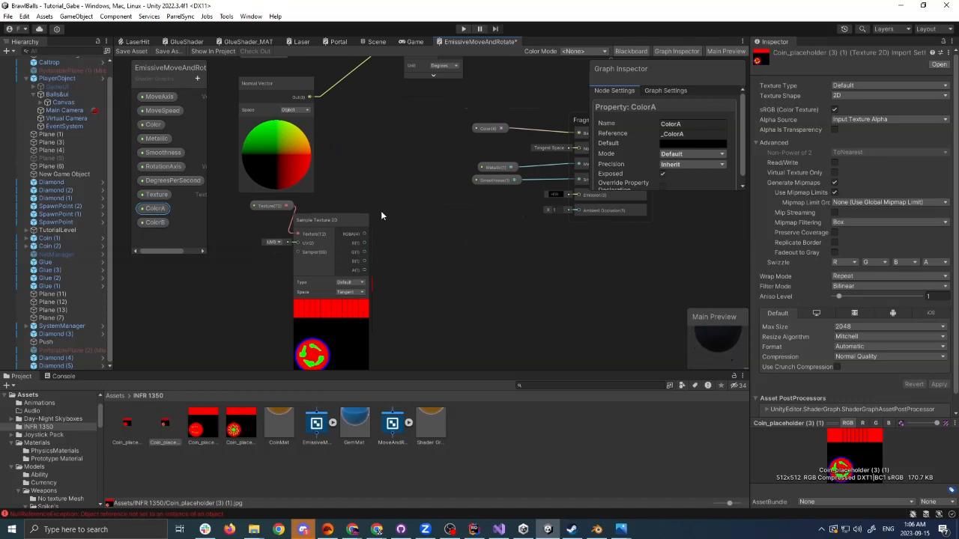
click(670, 144)
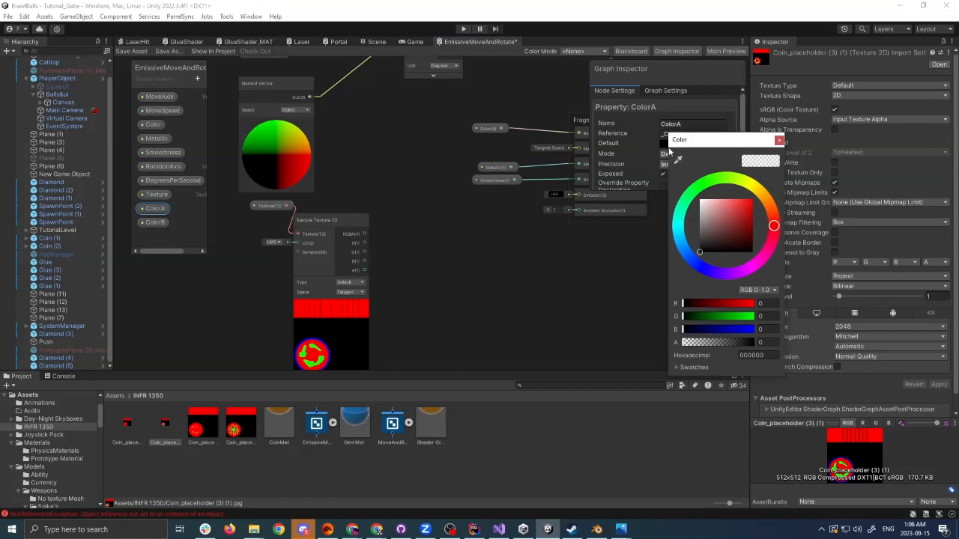
click(780, 140)
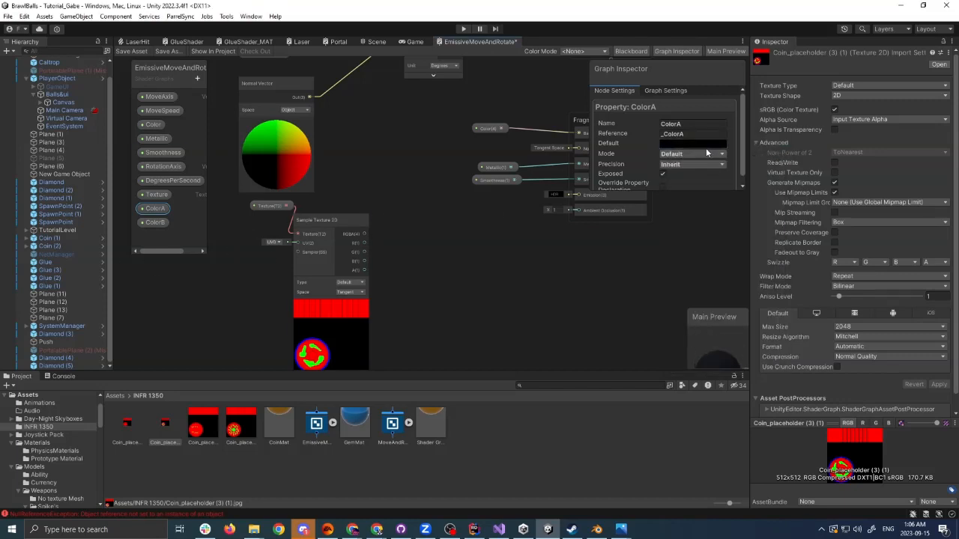
click(709, 144)
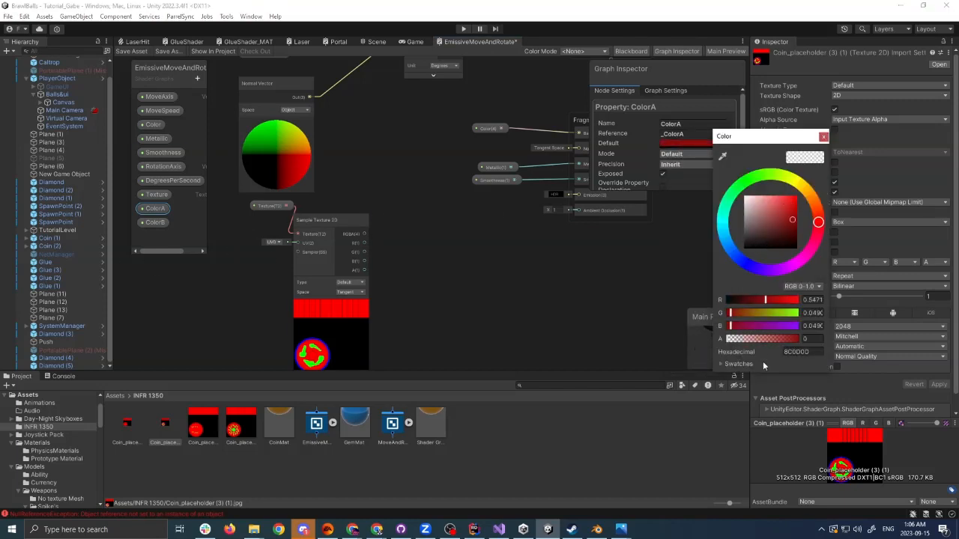
click(823, 137)
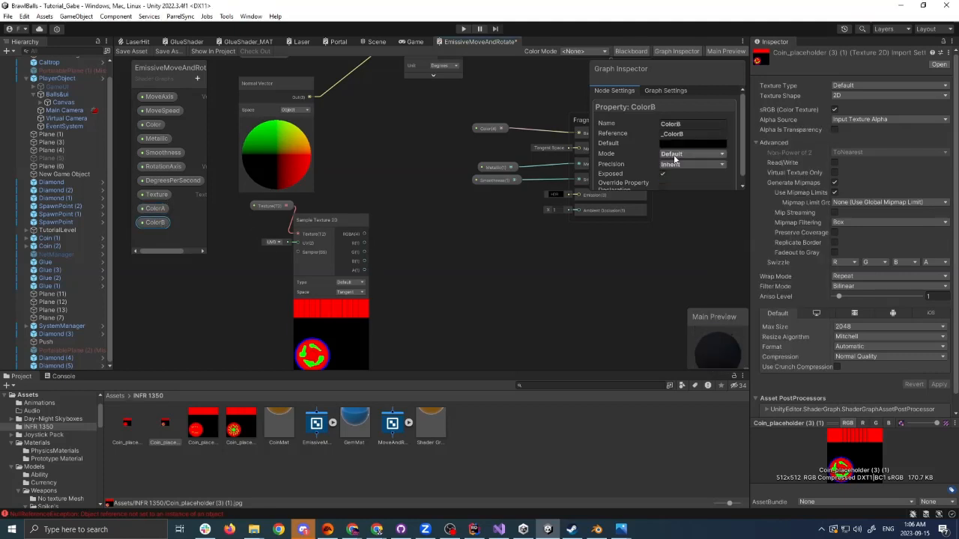
Switch ColorA to HDR mode and set its default colour to R 255, G 0 and B 0.
click(679, 144)
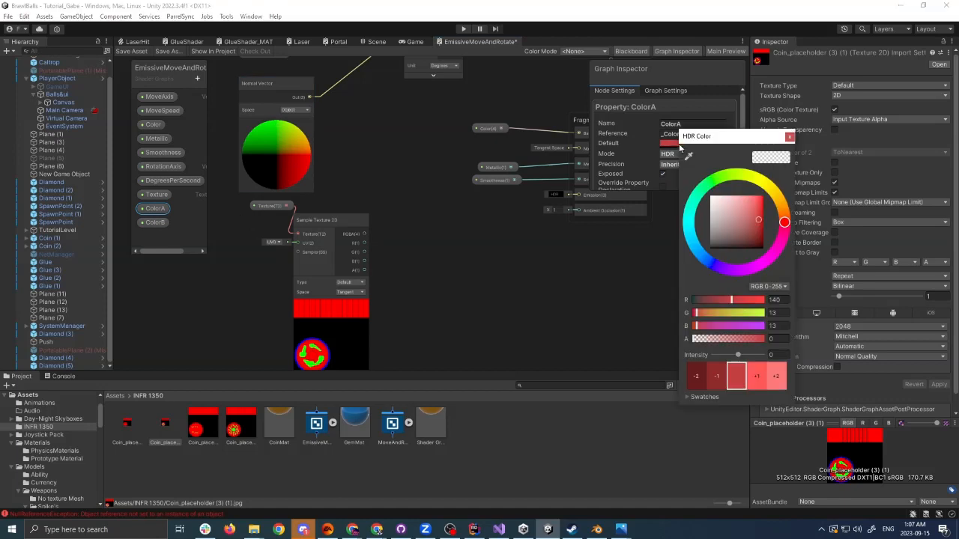
scroll(307, 364, up, 5)
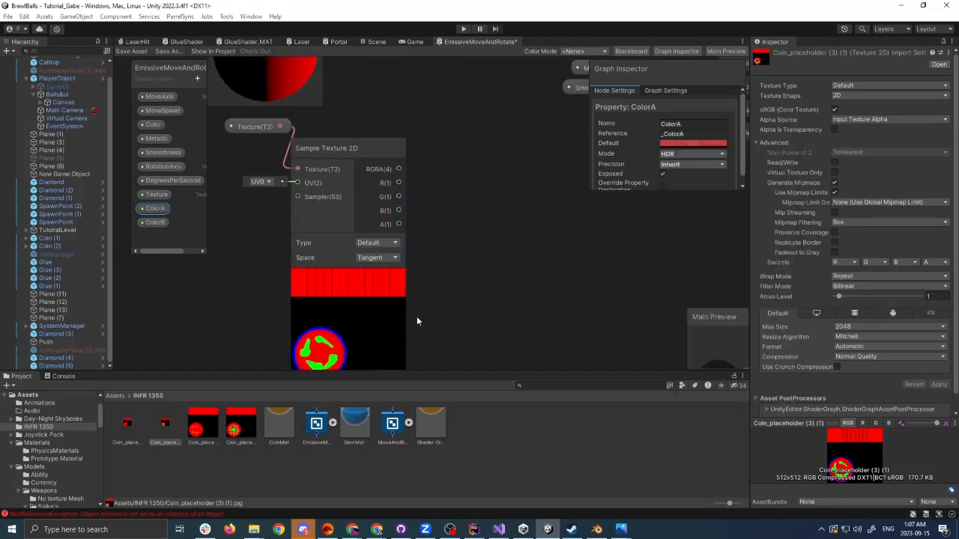
click(666, 143)
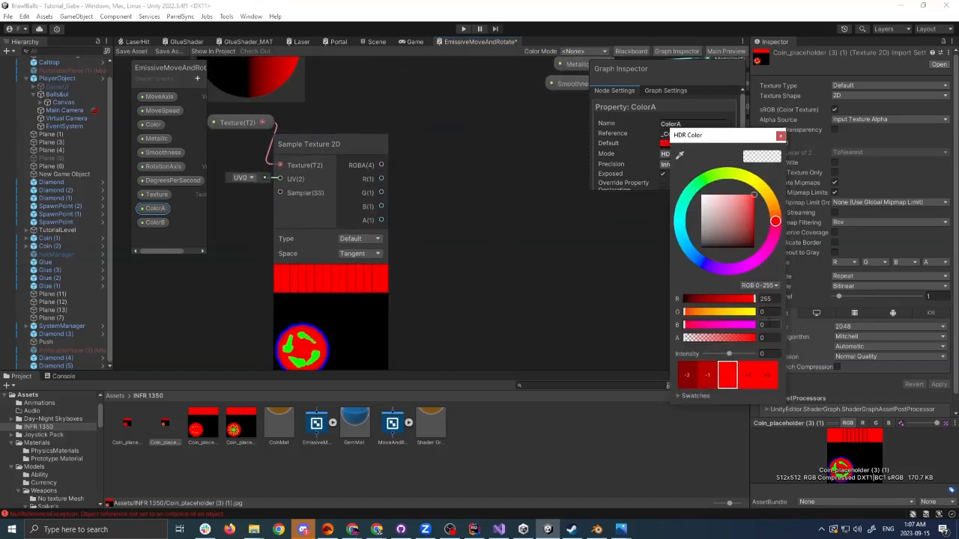
Set ColorB's HDR default to R 151, G 81, B 255 at intensity 2, and ColorA's to R 150, G 15, B 15 at intensity 6.4169.
click(155, 222)
click(665, 143)
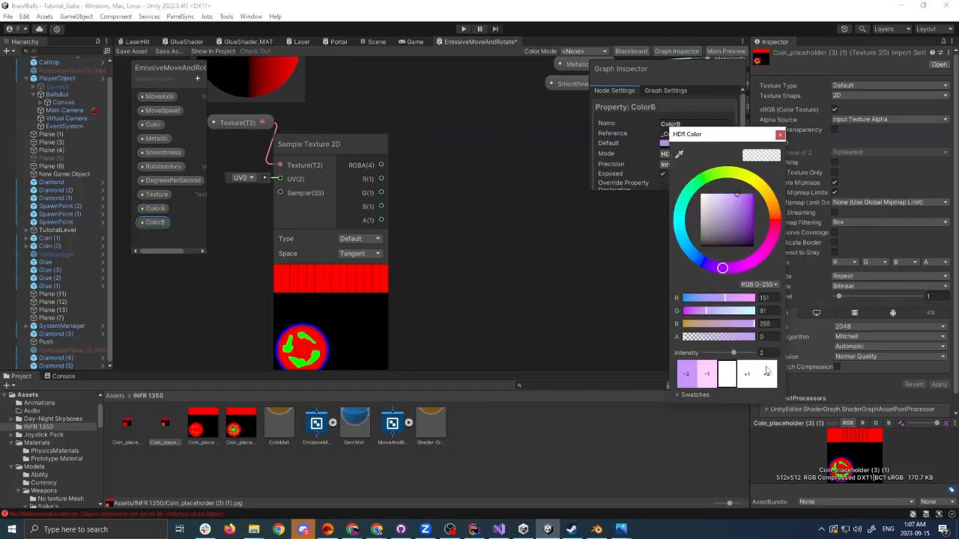
click(780, 135)
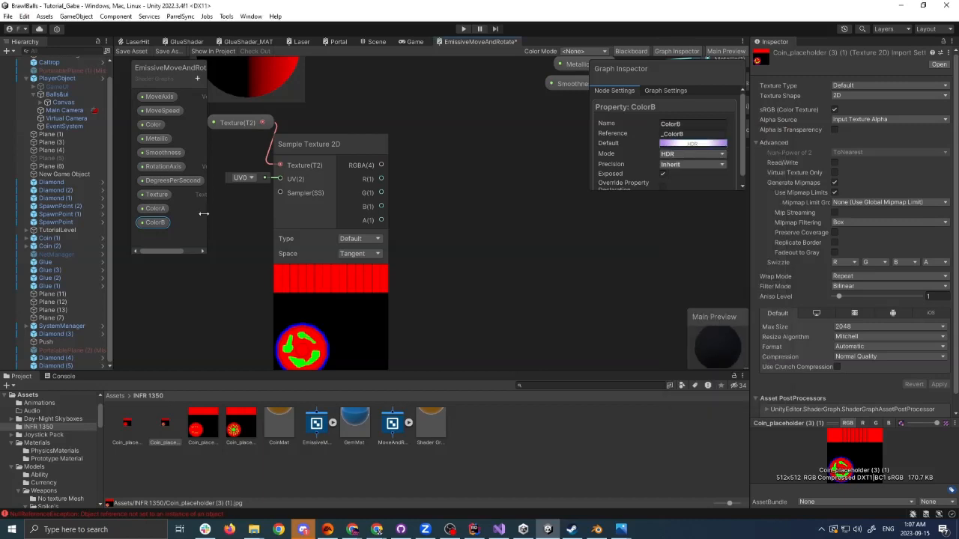
click(690, 143)
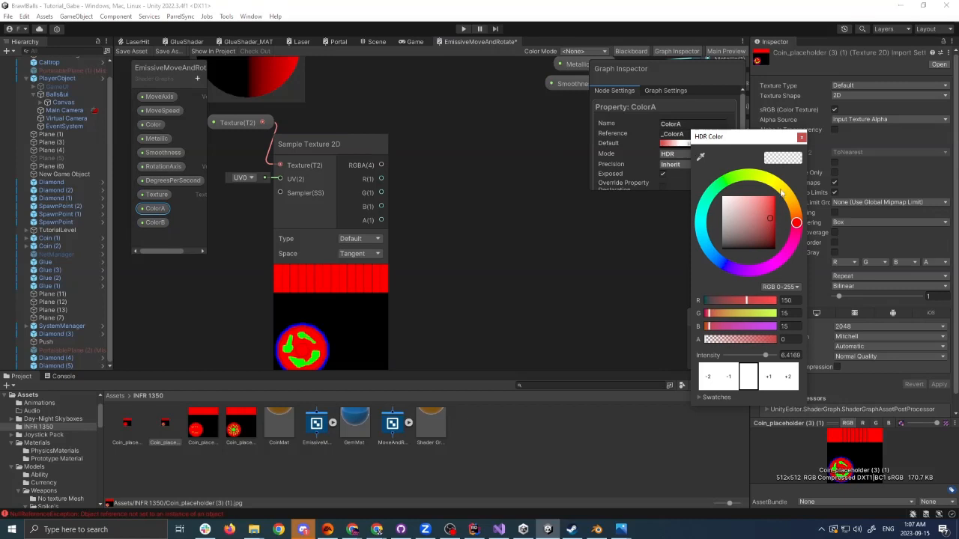
click(800, 137)
Place ColorA and ColorB in the graph and multiply ColorA by the sampled texture's G channel with a Multiply node.
middle_drag(523, 266, 478, 279)
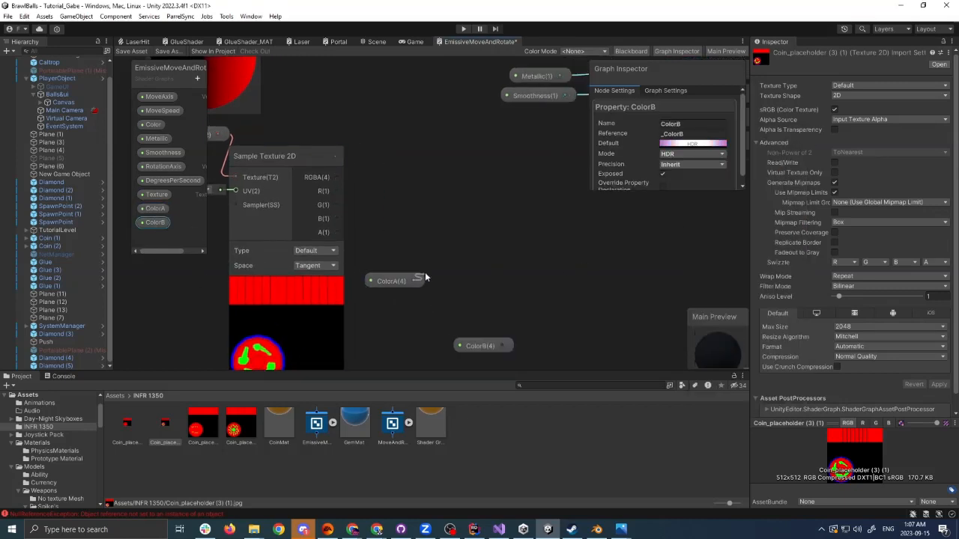
drag(424, 273, 417, 199)
text(mul)
key(Return)
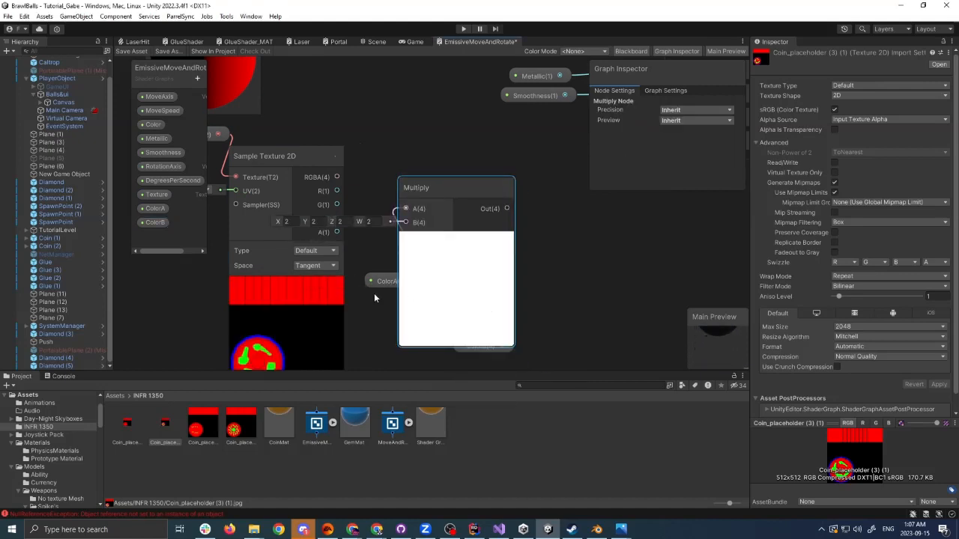
drag(384, 281, 355, 310)
click(456, 240)
drag(424, 198, 399, 245)
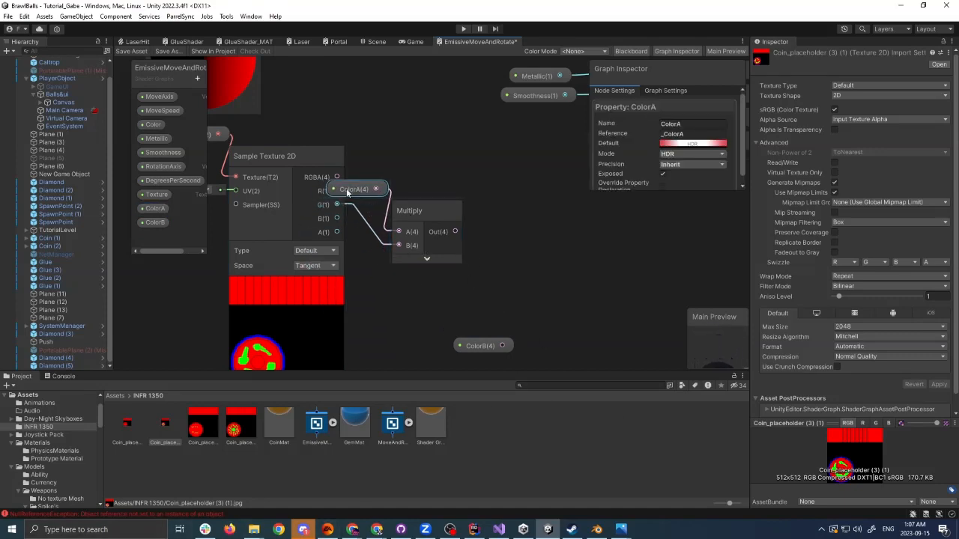
Show the Multiply node's preview, and place ColorA below the Sample Texture 2D node and ColorB beyond the Multiply node.
click(426, 259)
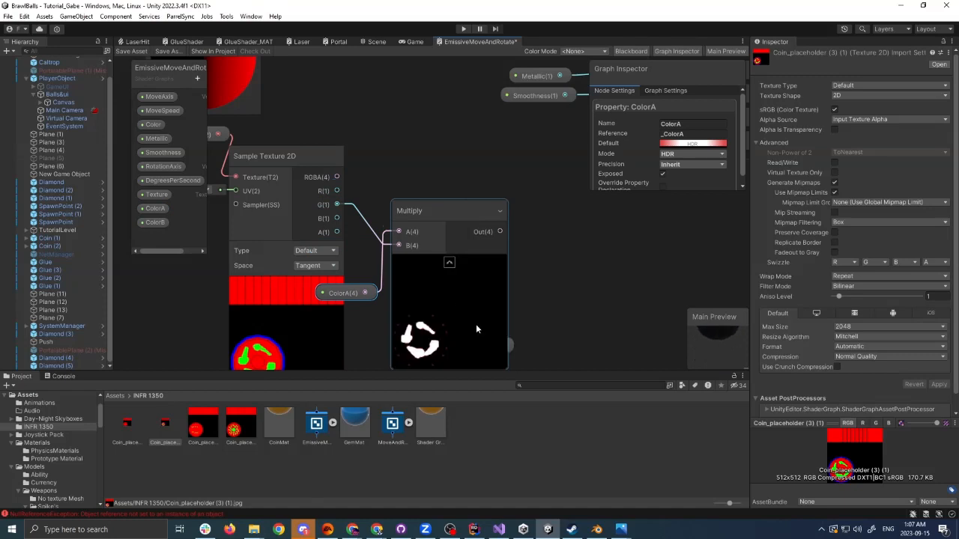
drag(513, 345, 604, 303)
middle_drag(595, 268, 537, 293)
drag(388, 320, 362, 329)
drag(272, 257, 219, 272)
drag(276, 312, 270, 312)
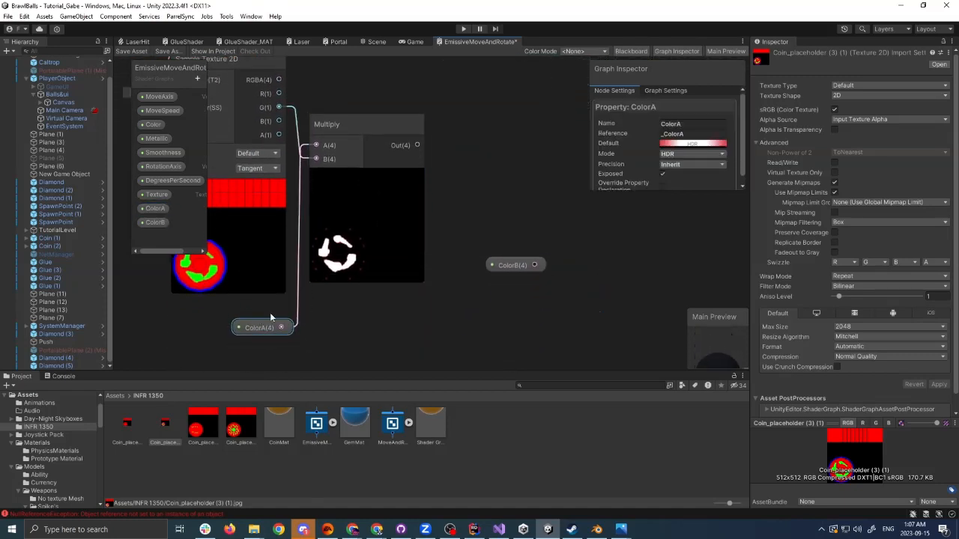
drag(495, 263, 491, 262)
Rewire the Multiply node so the texture's G channel feeds input A and ColorA feeds input B.
middle_drag(428, 218, 434, 262)
drag(347, 298, 363, 303)
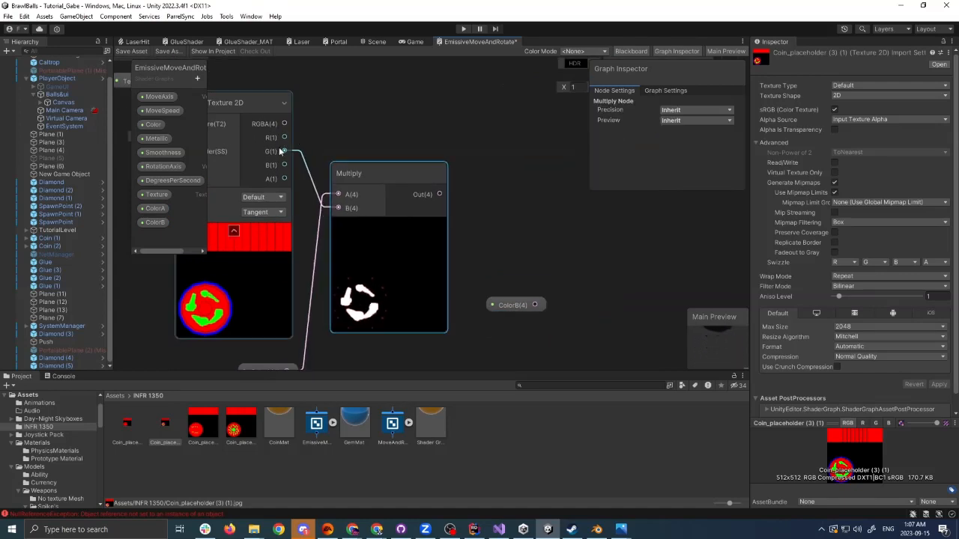
drag(340, 195, 339, 195)
drag(288, 363, 341, 187)
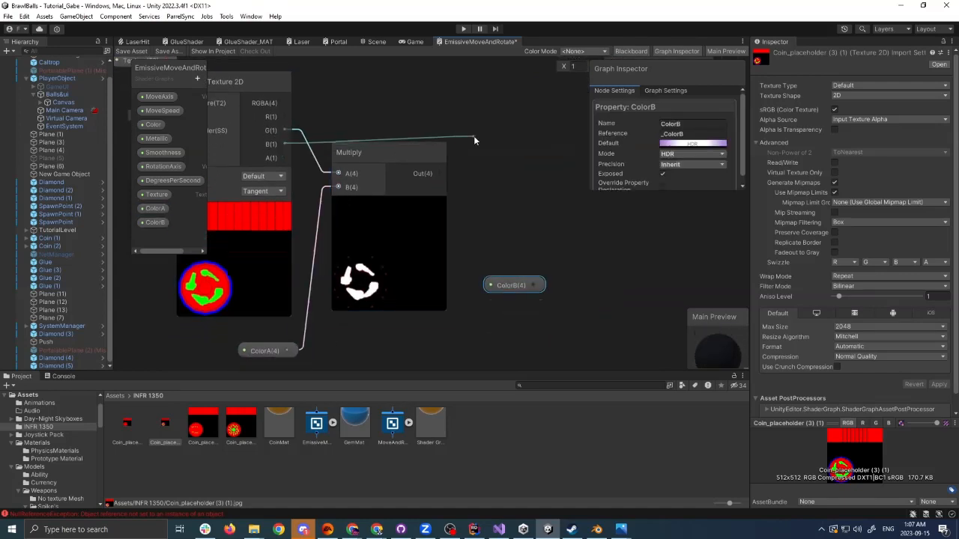
Add a second Multiply node and connect the sampled texture's B channel to its A input.
drag(475, 137, 485, 152)
text(mul)
key(Return)
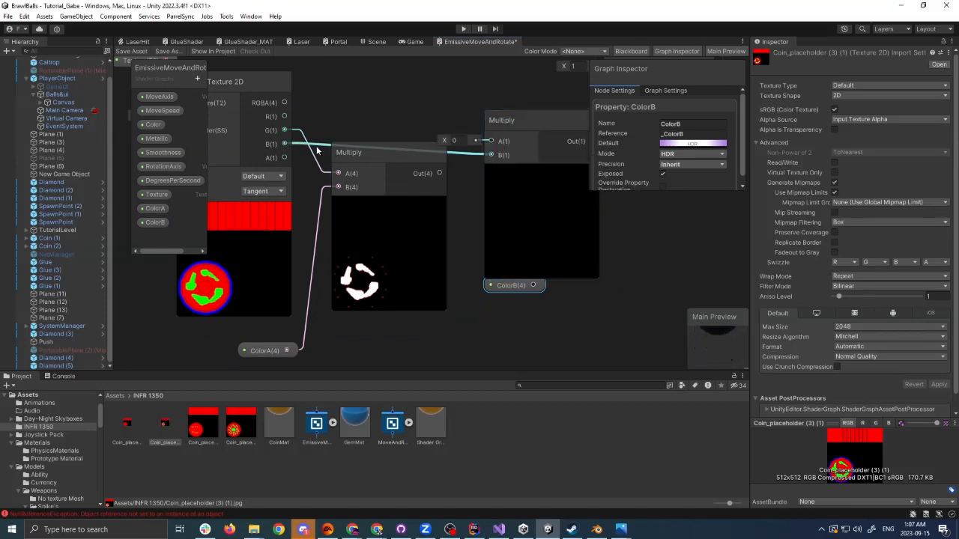
click(316, 146)
key(Delete)
drag(285, 144, 489, 142)
Reposition ColorB and the second Multiply node, and connect ColorB to that node's B input.
drag(499, 275, 520, 96)
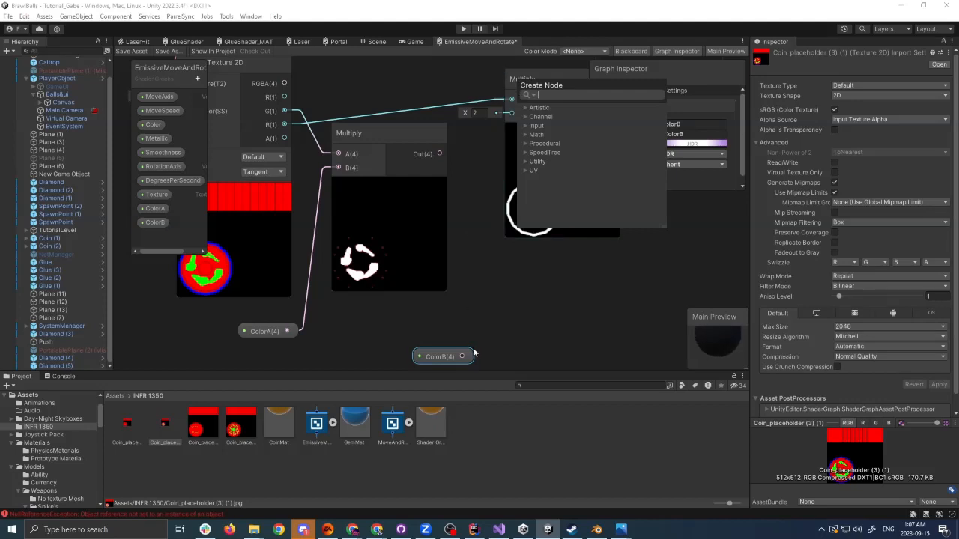
drag(463, 357, 524, 122)
drag(541, 171, 506, 197)
scroll(442, 330, up, 6)
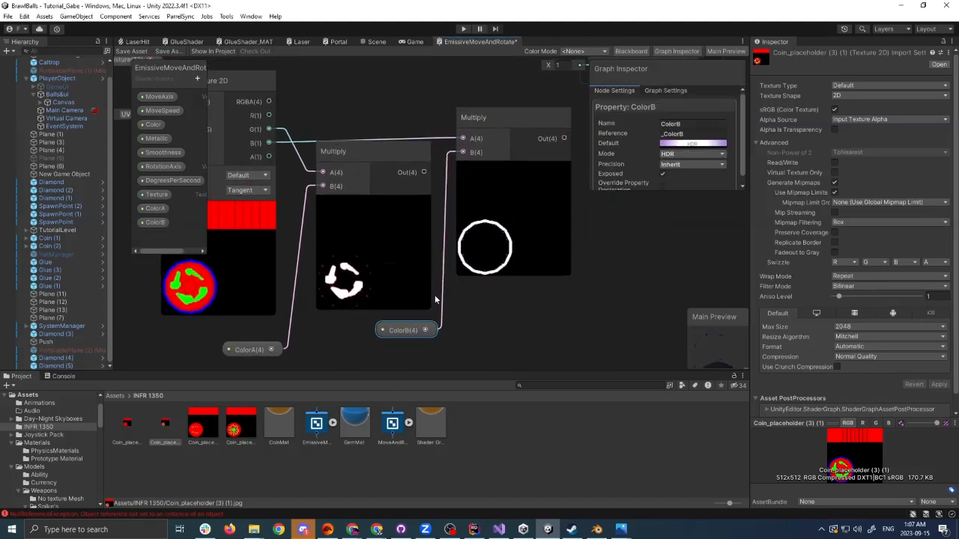
Combine the two Multiply outputs in an Add node and connect its output to the Fragment block's Emission input.
scroll(434, 175, down, 8)
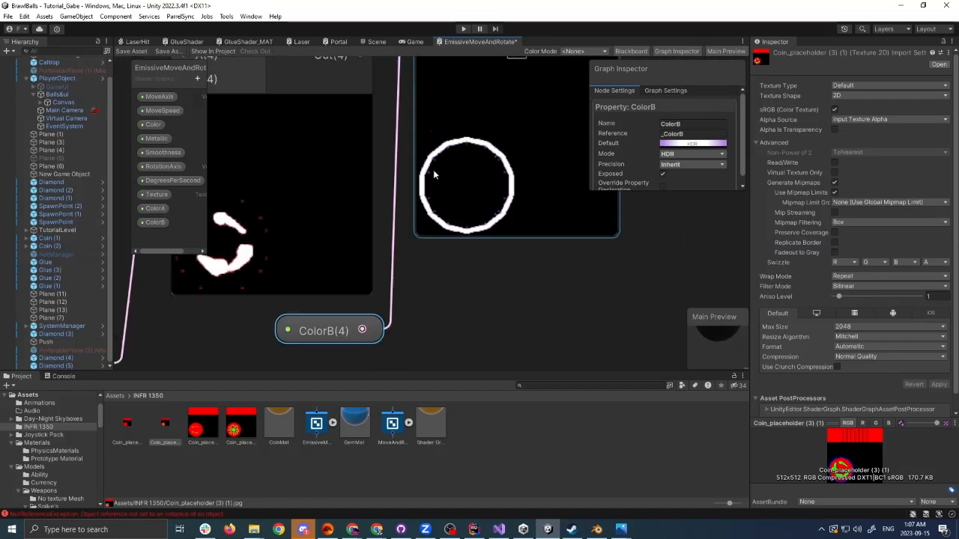
middle_drag(434, 188, 424, 332)
scroll(420, 330, down, 3)
scroll(344, 219, down, 3)
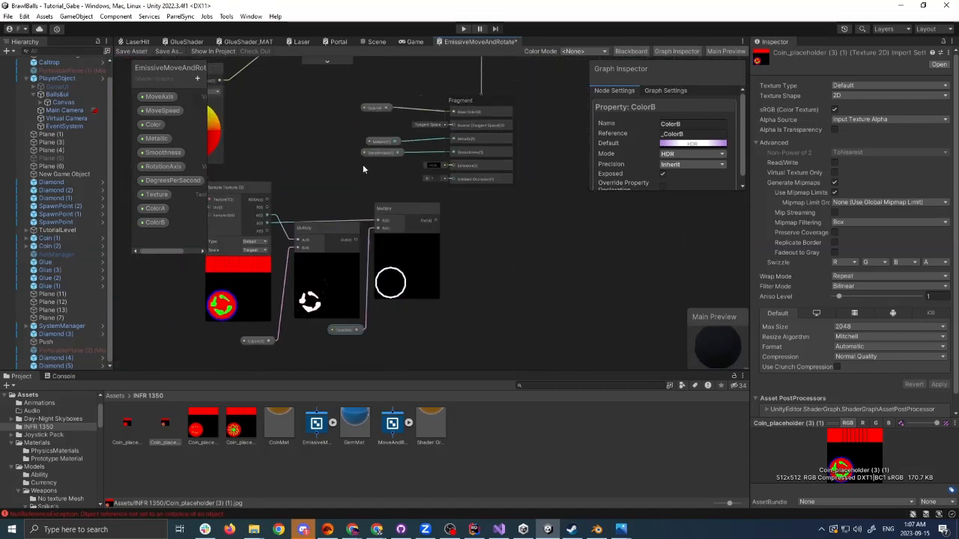
scroll(346, 223, up, 3)
middle_drag(363, 165, 403, 134)
scroll(402, 134, down, 2)
scroll(329, 294, up, 4)
scroll(370, 282, down, 4)
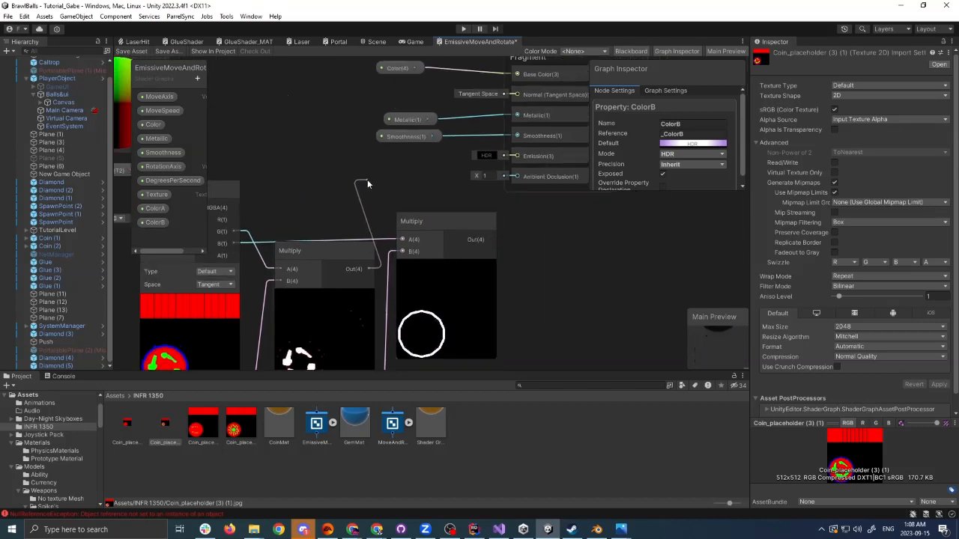
drag(367, 182, 385, 179)
text(add)
key(Return)
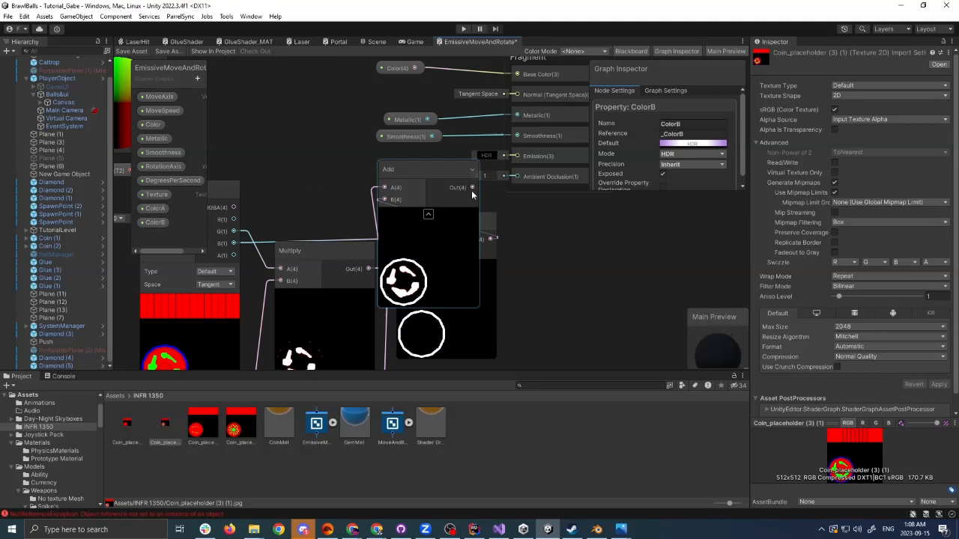
drag(472, 187, 515, 156)
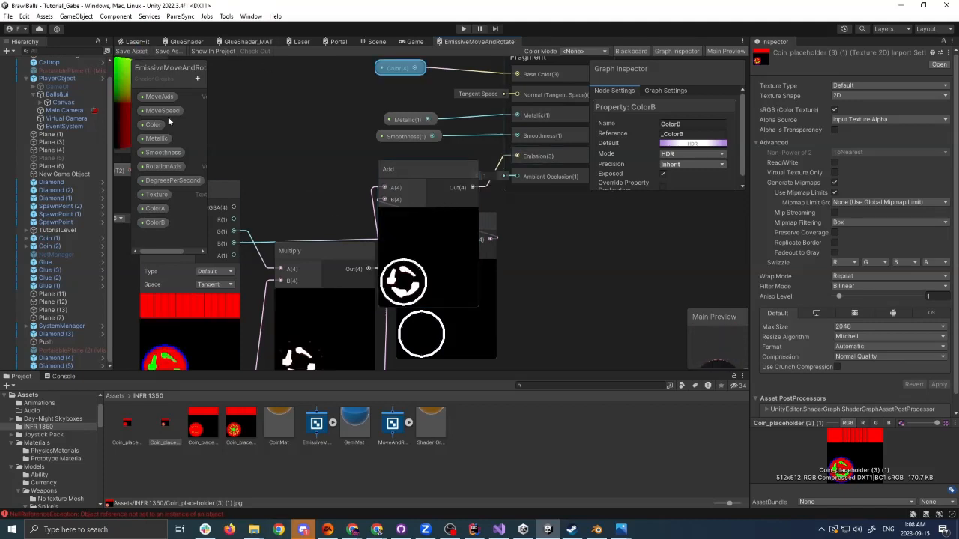
In the Scene view, select the coin with the EmissiveMoveAndRotate material and set its ColorB intensity to 0.4169.
click(375, 41)
right_drag(460, 176, 484, 169)
click(438, 242)
scroll(903, 371, down, 10)
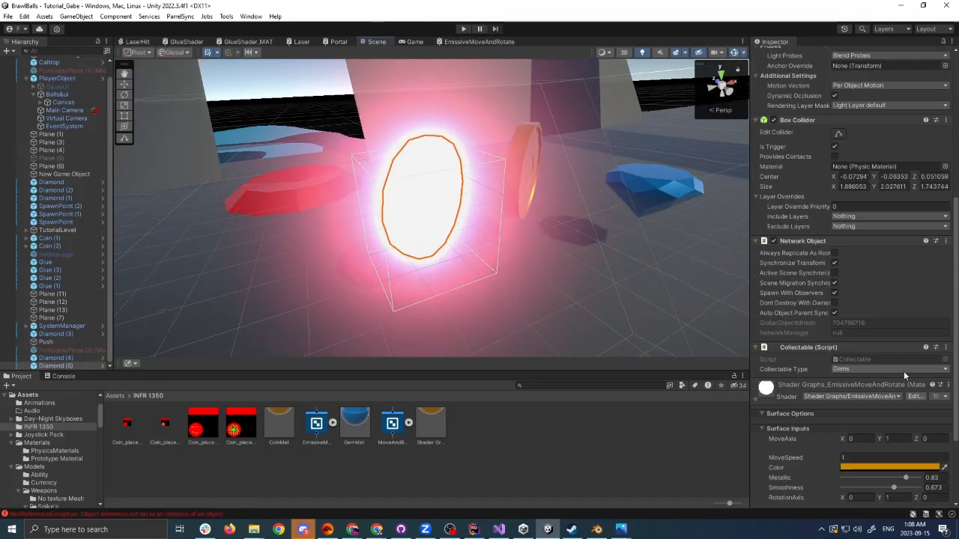
scroll(492, 272, up, 3)
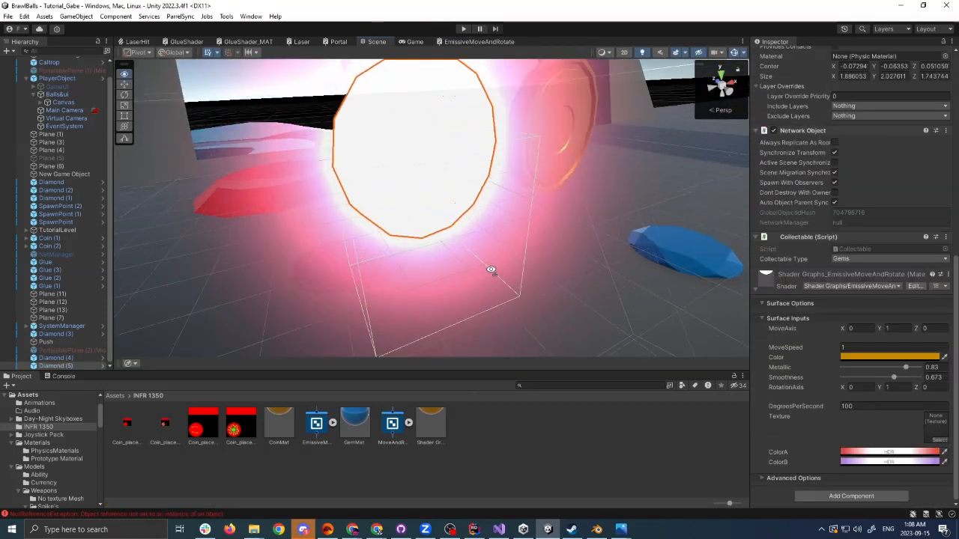
right_drag(492, 272, 483, 266)
scroll(483, 267, down, 3)
click(890, 463)
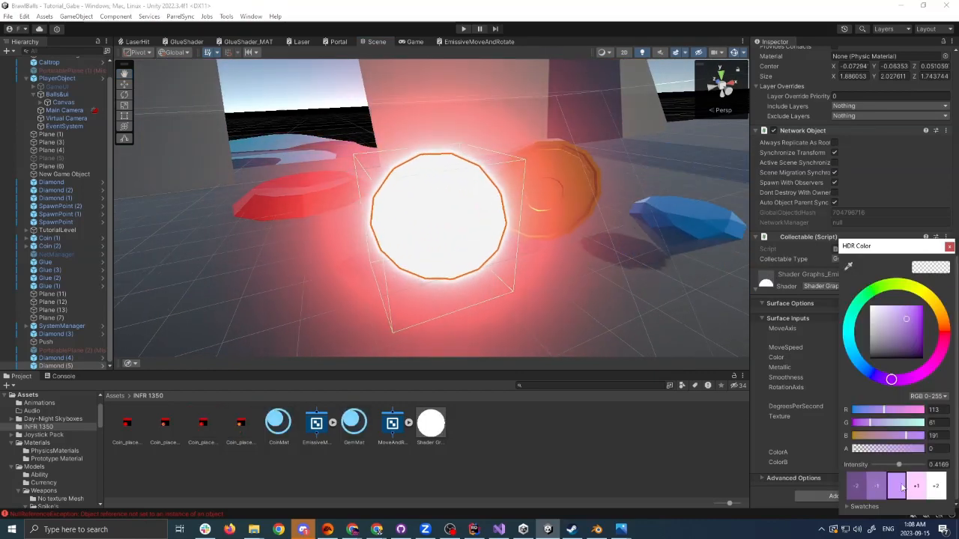
click(949, 246)
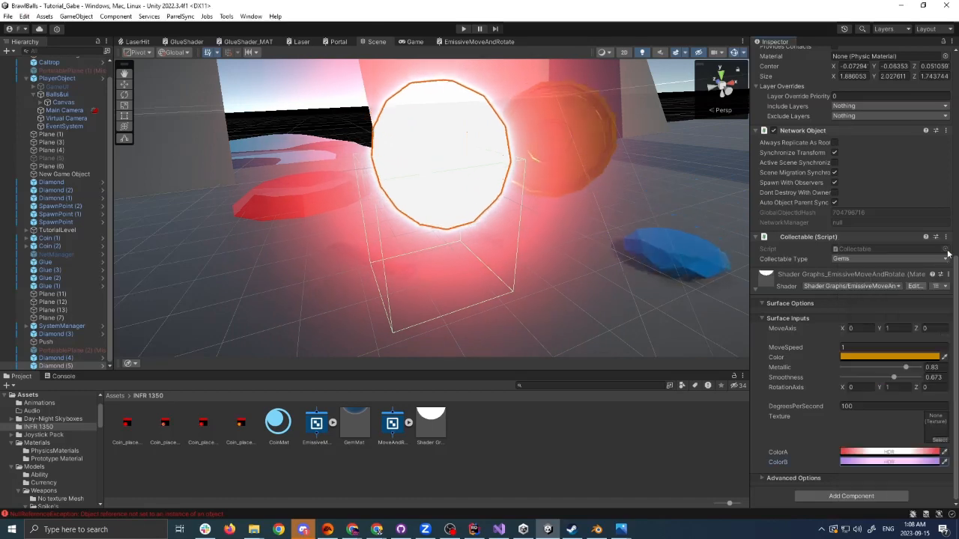
Reduce the material's ColorA intensity to 1.0601.
click(926, 452)
click(878, 486)
click(880, 487)
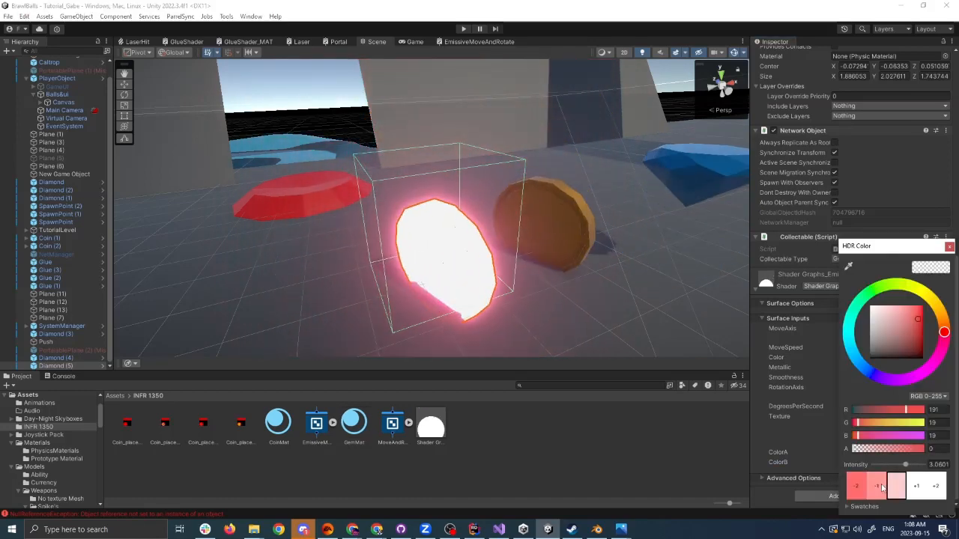
click(882, 487)
click(880, 486)
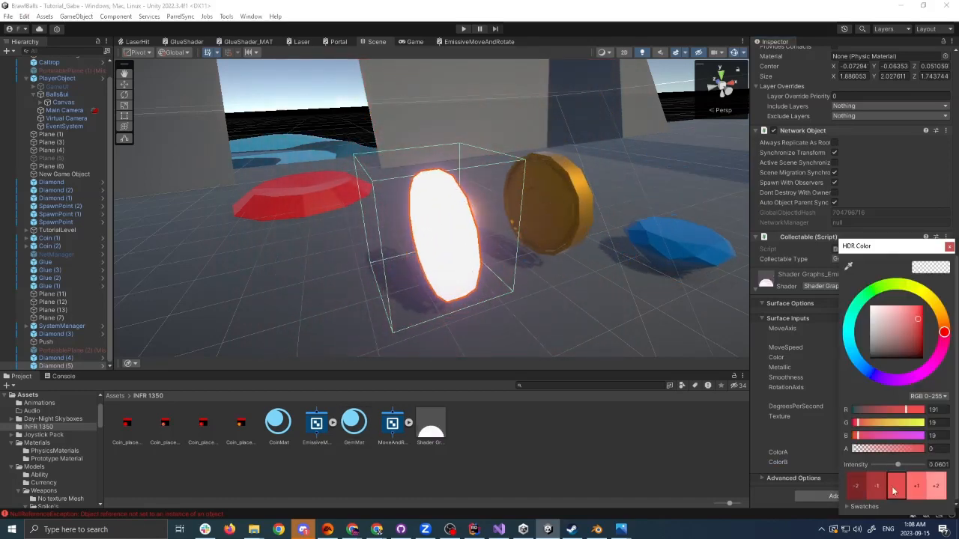
click(949, 247)
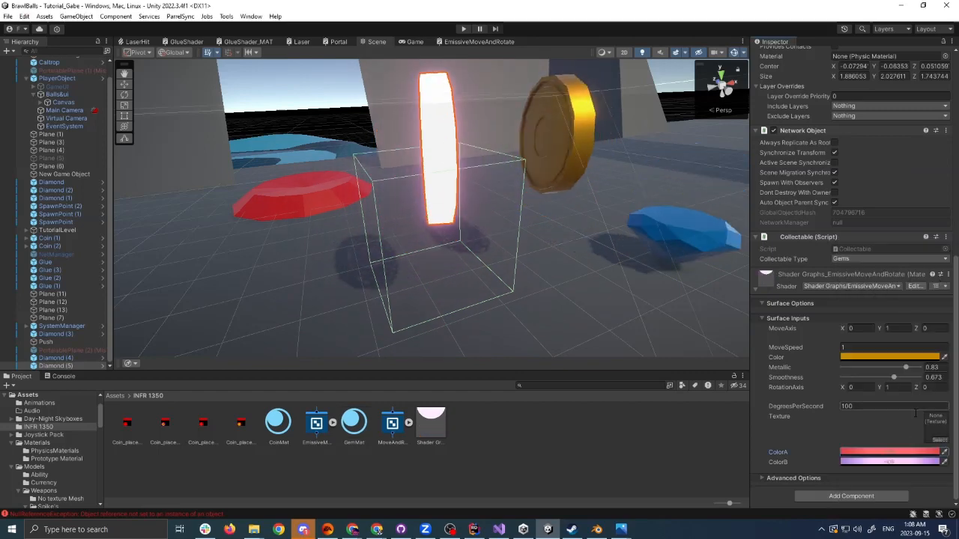
click(902, 449)
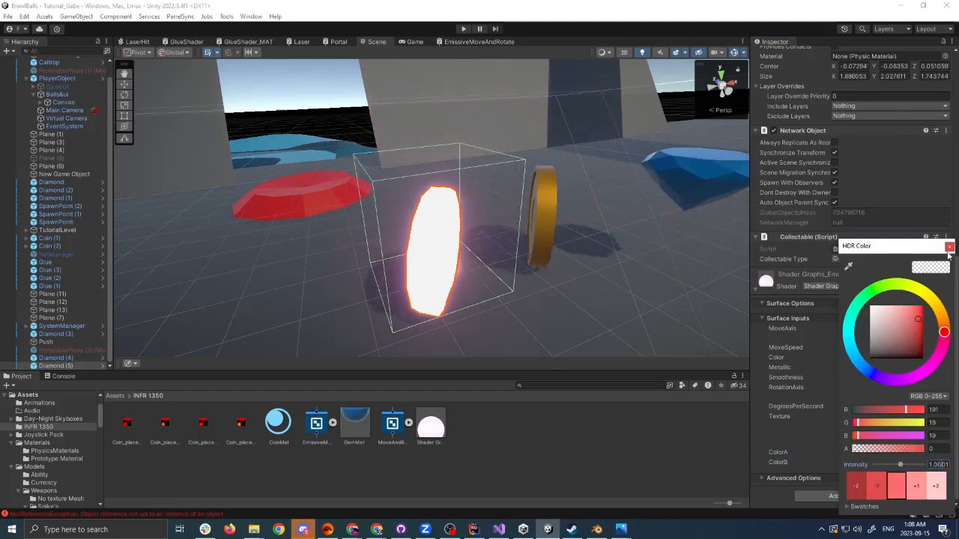
click(948, 247)
Set the material's ColorB intensity to 0 and inspect the coin in the scene.
click(933, 462)
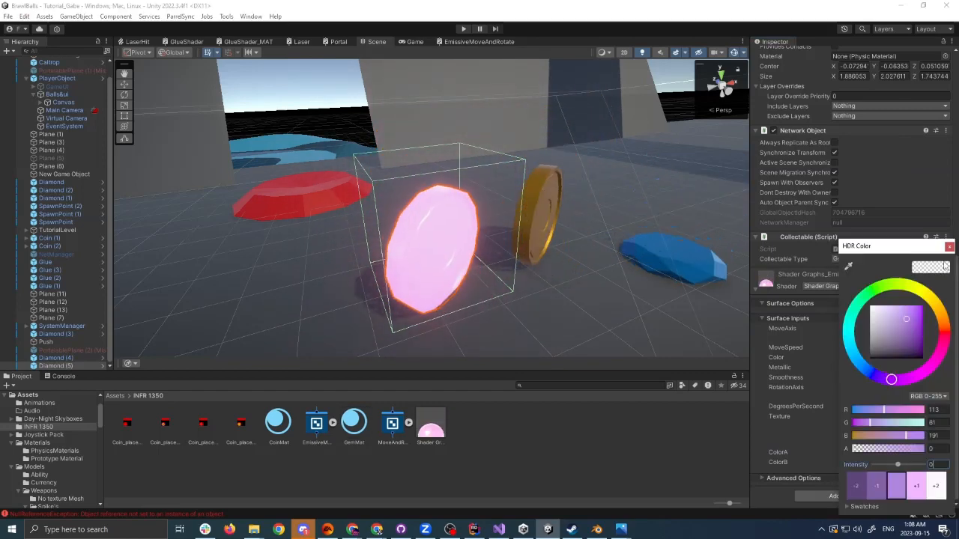
click(948, 248)
key(w)
mouse_move(657, 283)
right_down()
mouse_move(655, 227)
mouse_move(661, 260)
mouse_move(644, 276)
right_up()
key(s)
key(w)
key(w)
key(s)
key(w)
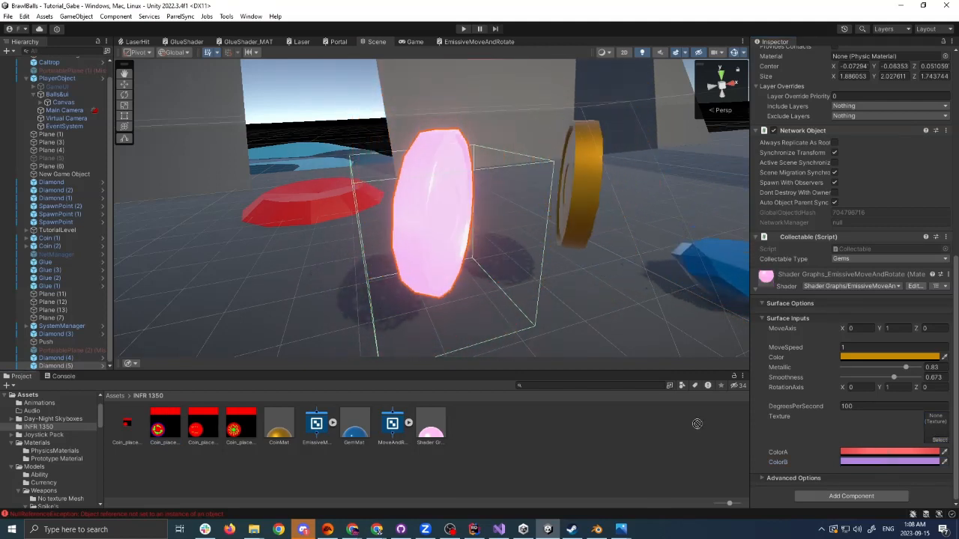
Assign the painted coin mask with the blue rim to the material's Texture slot and view the coin up close.
drag(879, 470, 940, 428)
key(w)
right_drag(512, 300, 599, 277)
key(s)
key(w)
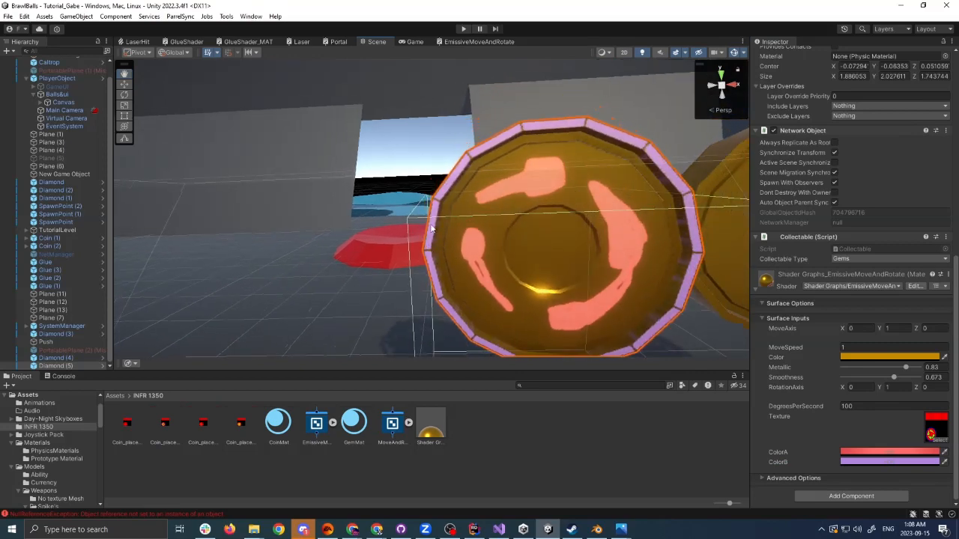
right_drag(539, 285, 593, 352)
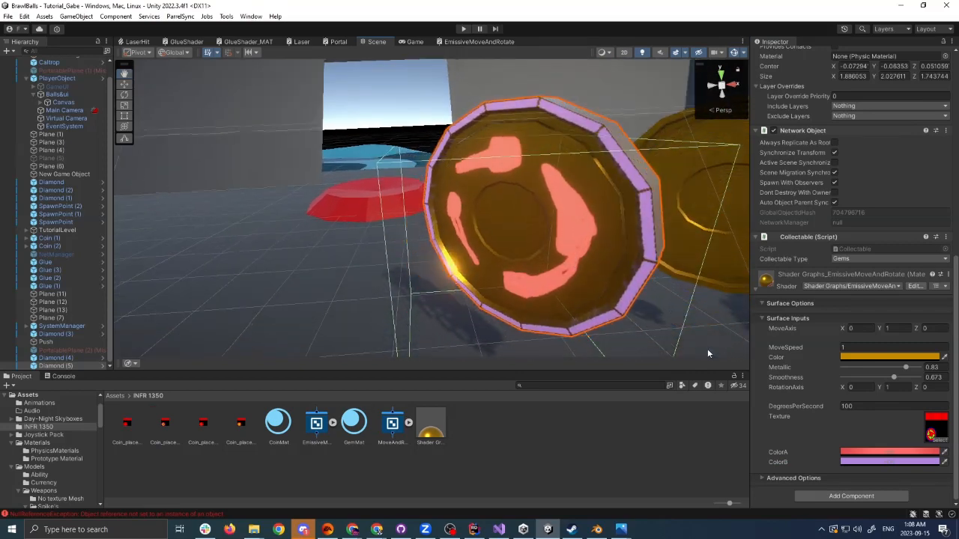
Raise the material's ColorA intensity to 5.0601.
click(875, 451)
click(936, 485)
click(937, 486)
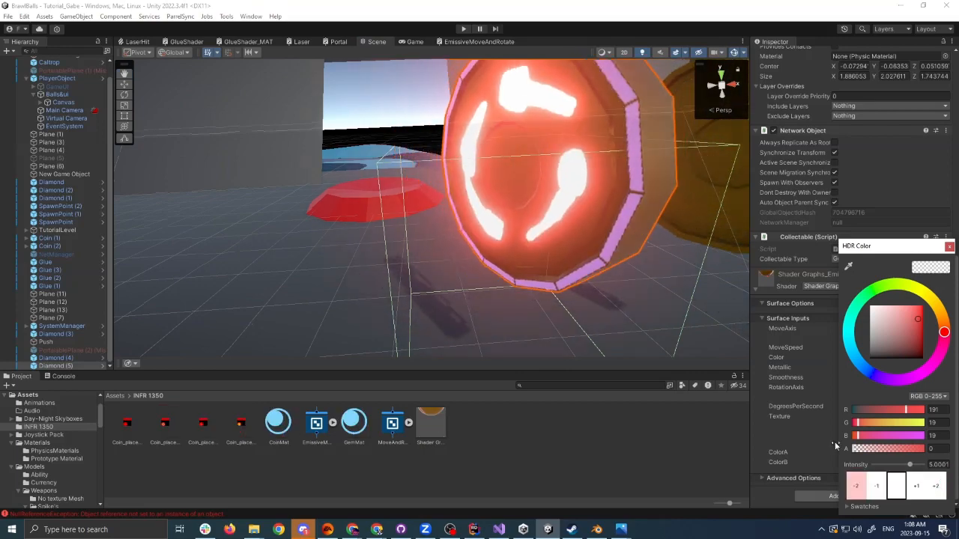
right_drag(495, 272, 521, 255)
key(s)
Raise the material's ColorB intensity to 4.
click(865, 462)
click(936, 485)
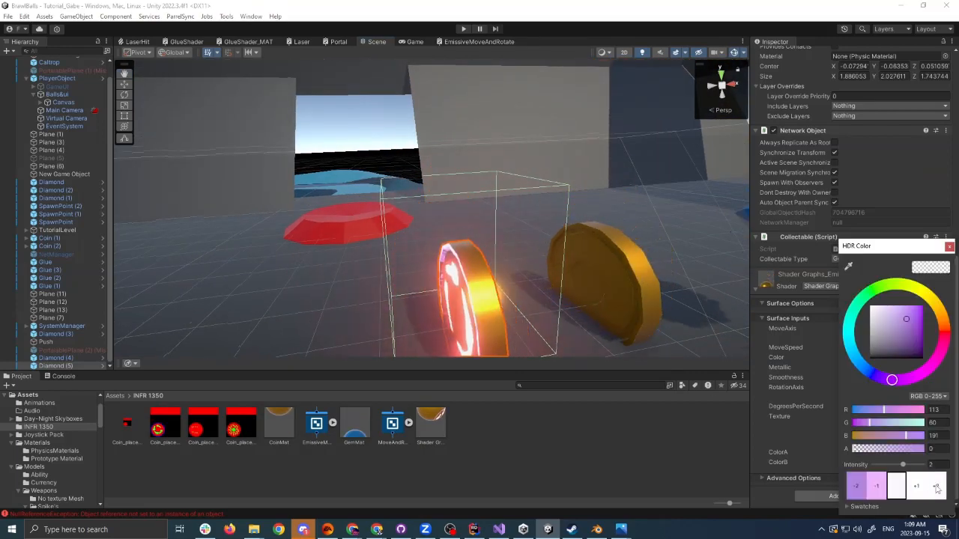
click(936, 485)
key(s)
right_drag(528, 316, 492, 312)
key(w)
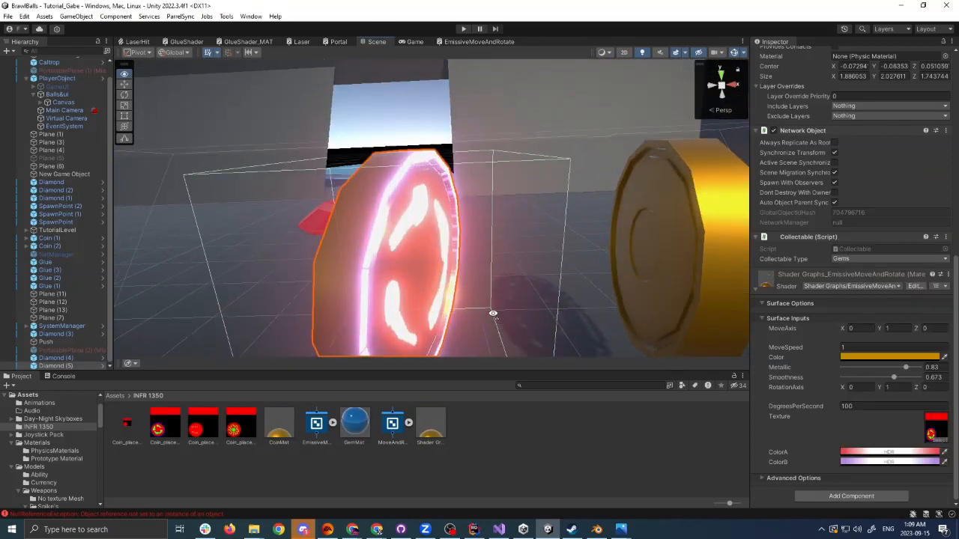
Change the material's ColorB to a fully saturated, bright cyan.
click(895, 461)
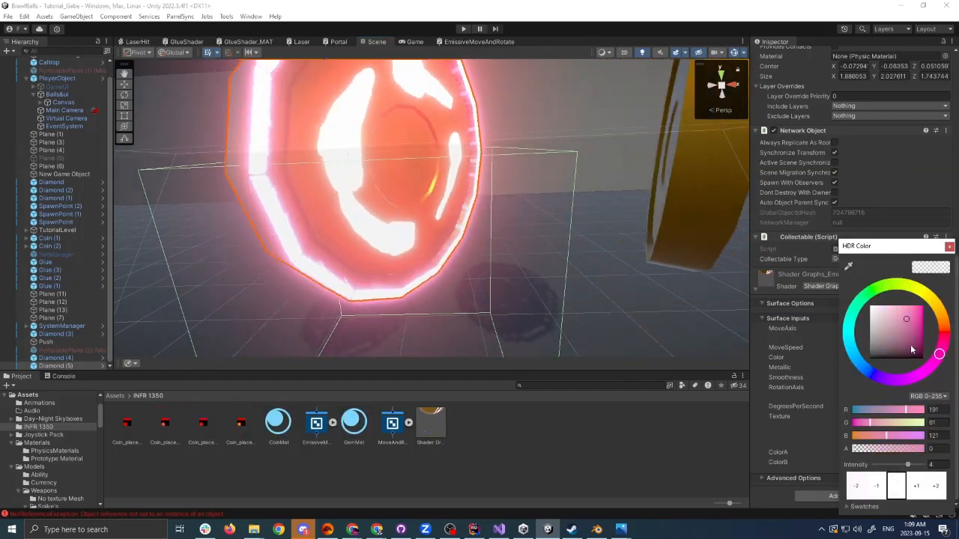
click(851, 327)
drag(905, 325, 923, 305)
Examine the coin's emissive rim and inner markings from several angles and distances in the scene.
key(d)
right_drag(509, 280, 612, 248)
key(a)
key(s)
key(w)
key(s)
key(w)
key(s)
key(w)
key(s)
key(s)
key(w)
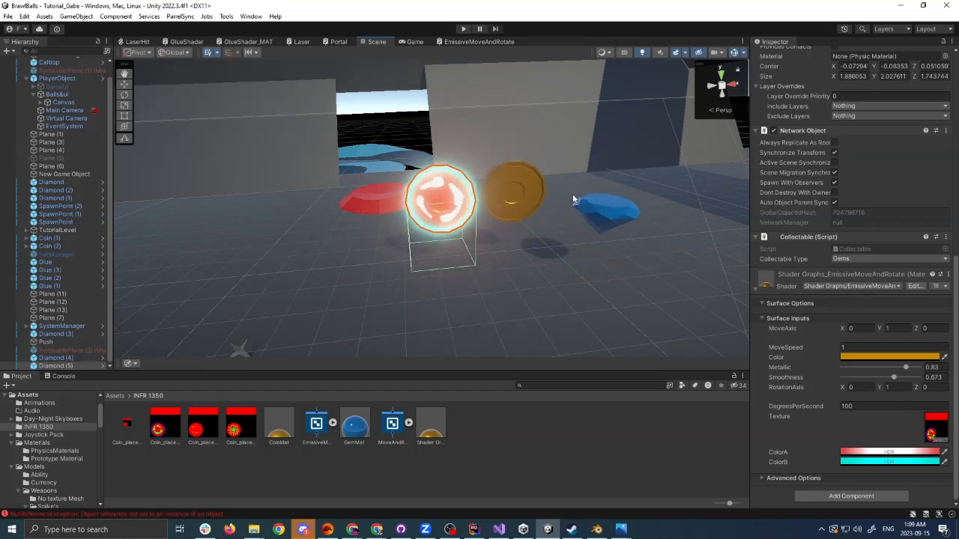
key(w)
right_drag(572, 194, 493, 208)
scroll(518, 226, up, 1)
scroll(482, 283, down, 8)
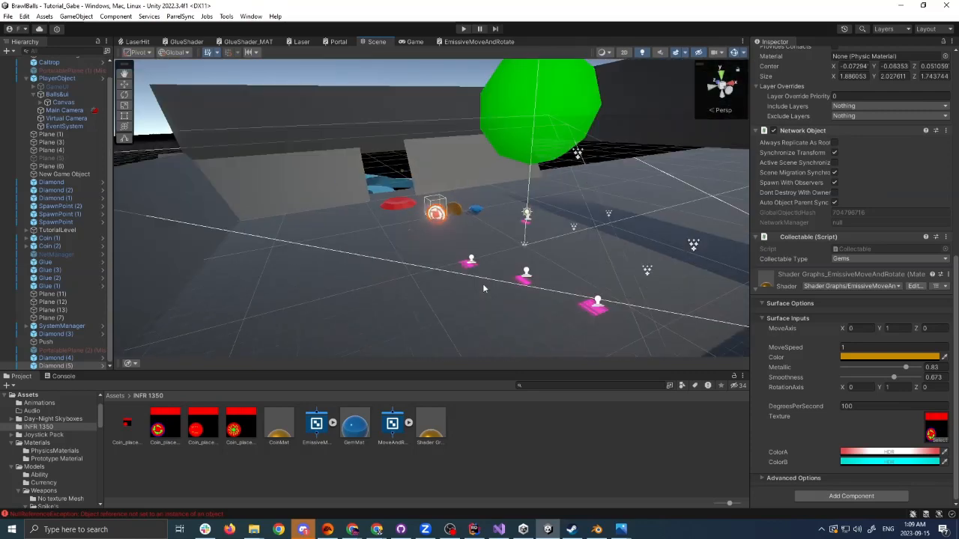
scroll(482, 283, up, 4)
scroll(482, 283, up, 4)
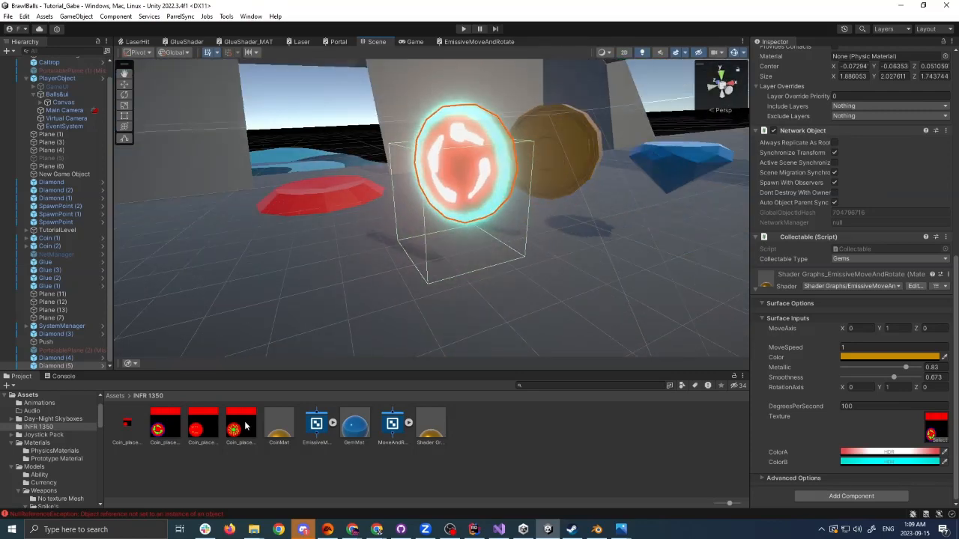
Replace the material's Texture with the coin mask that has the spotted green pattern, and view the coin from the side.
click(888, 462)
key(w)
right_drag(467, 212, 394, 290)
key(s)
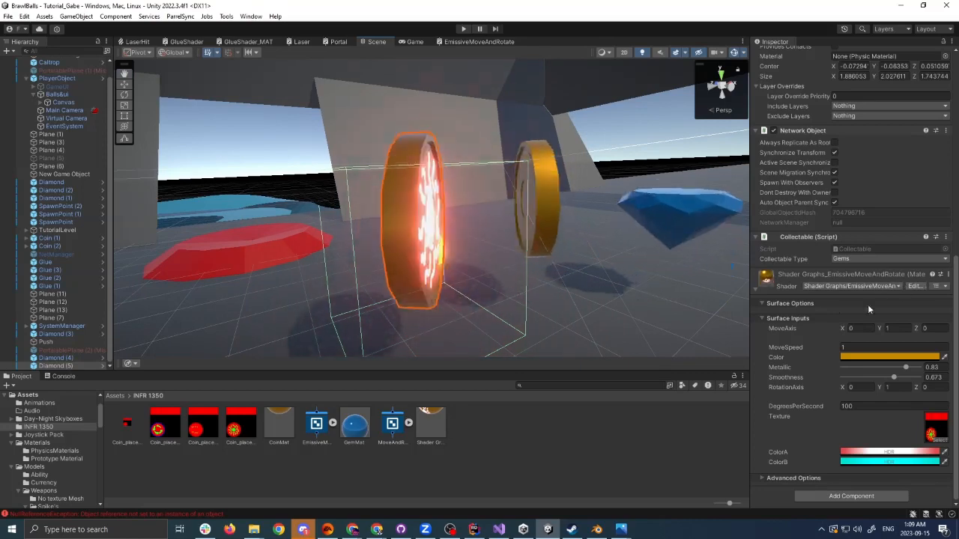
Delete the Multiply and Add nodes and the ColorA and ColorB properties from the EmissiveMoveAndRotate graph, and move the texture nodes aside.
click(914, 286)
scroll(557, 290, down, 3)
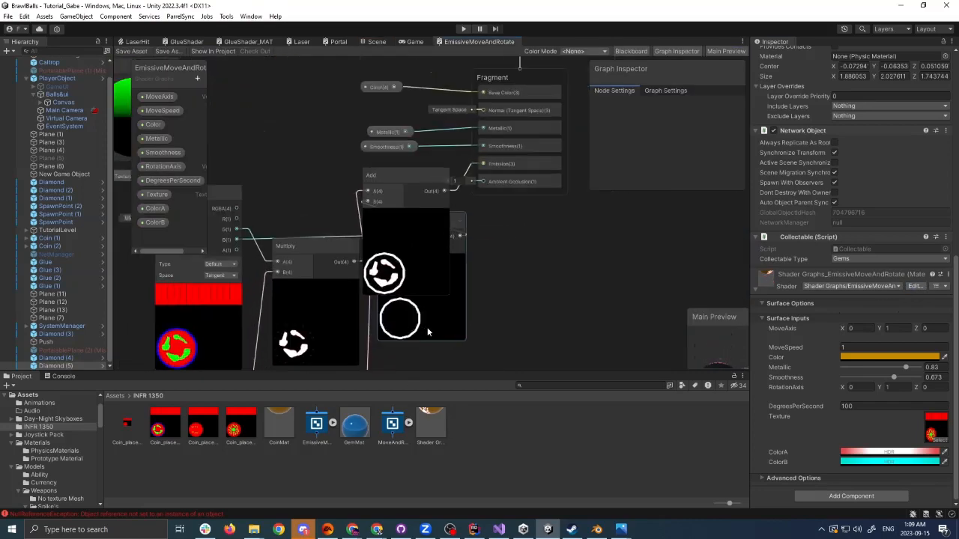
scroll(557, 291, up, 5)
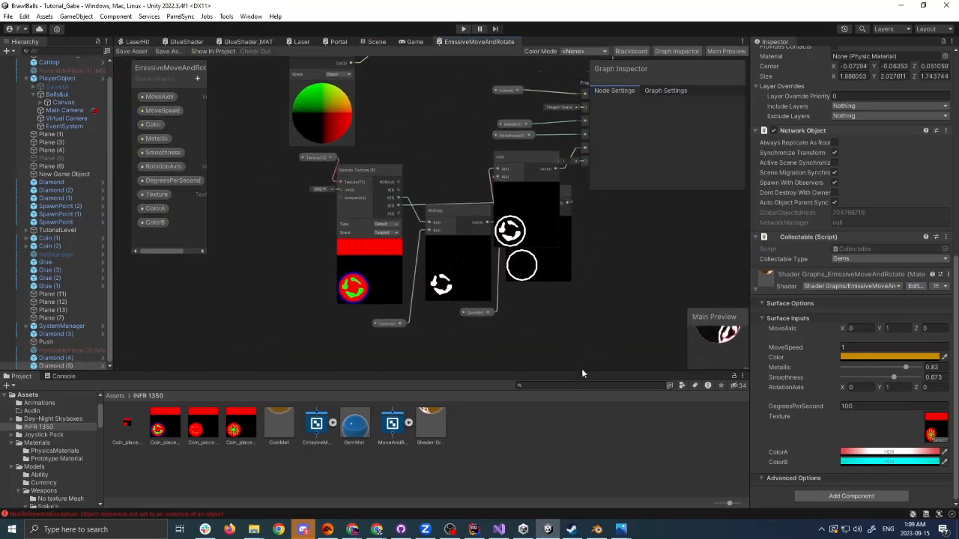
drag(457, 225, 457, 225)
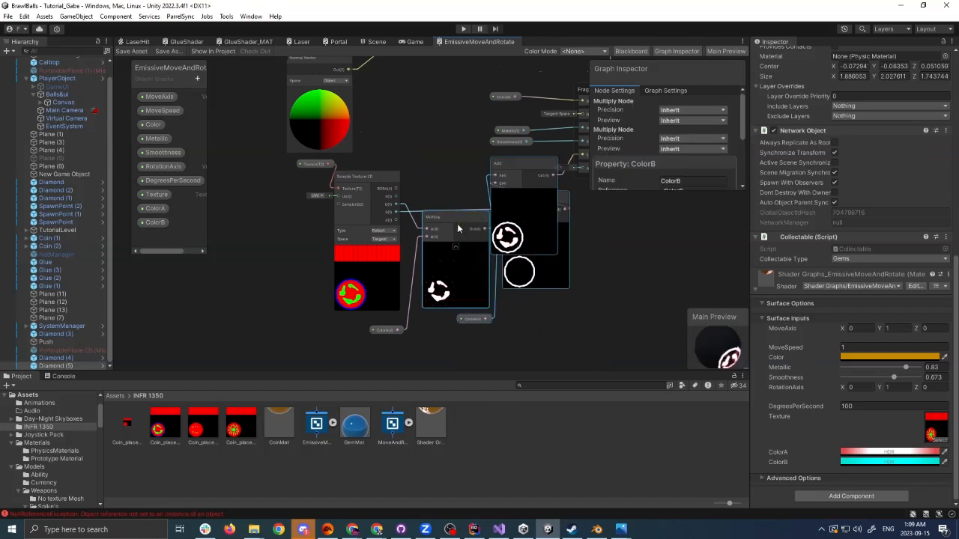
key(Delete)
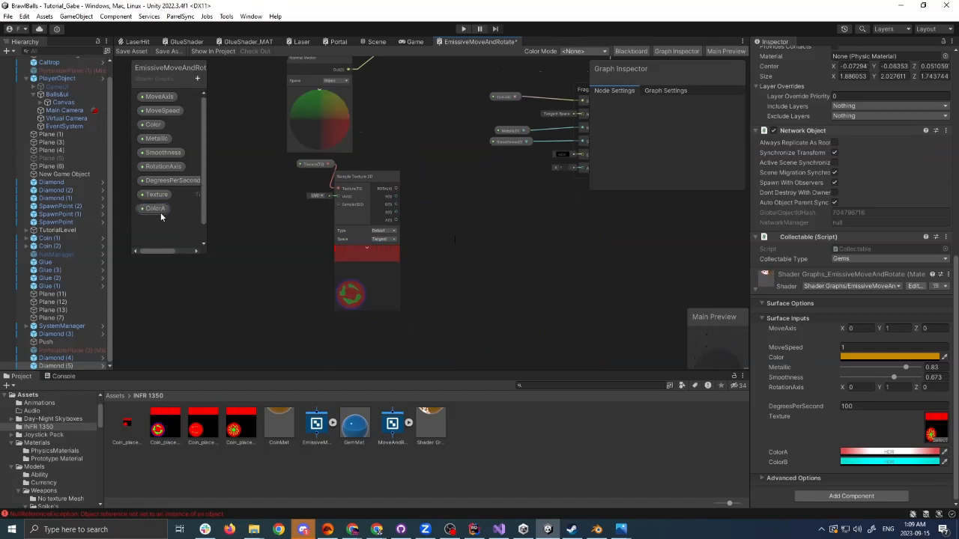
scroll(352, 279, up, 1)
drag(291, 148, 287, 145)
drag(342, 171, 261, 177)
click(366, 217)
Add a Gradient node beside the Sample Texture 2D node.
middle_drag(365, 217, 335, 266)
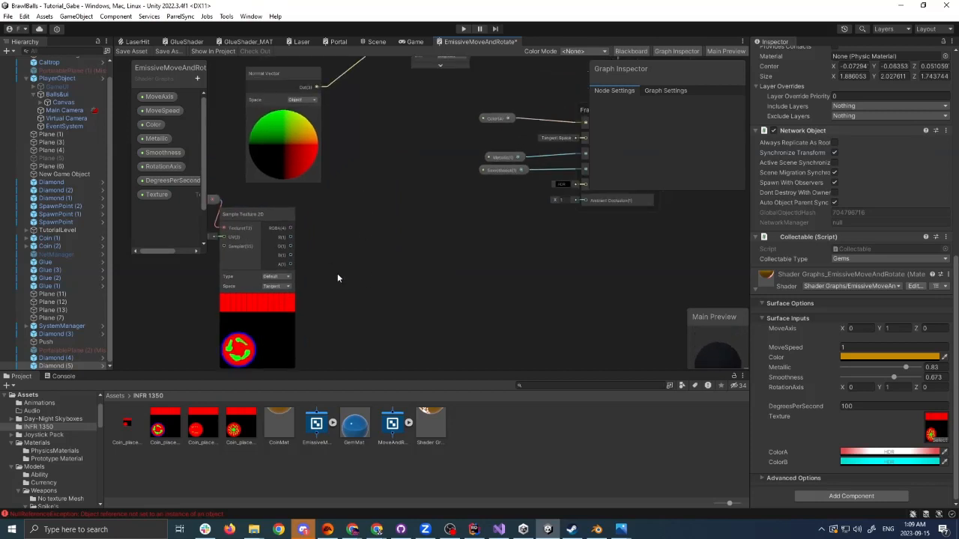
key(space)
text(grad)
key(Return)
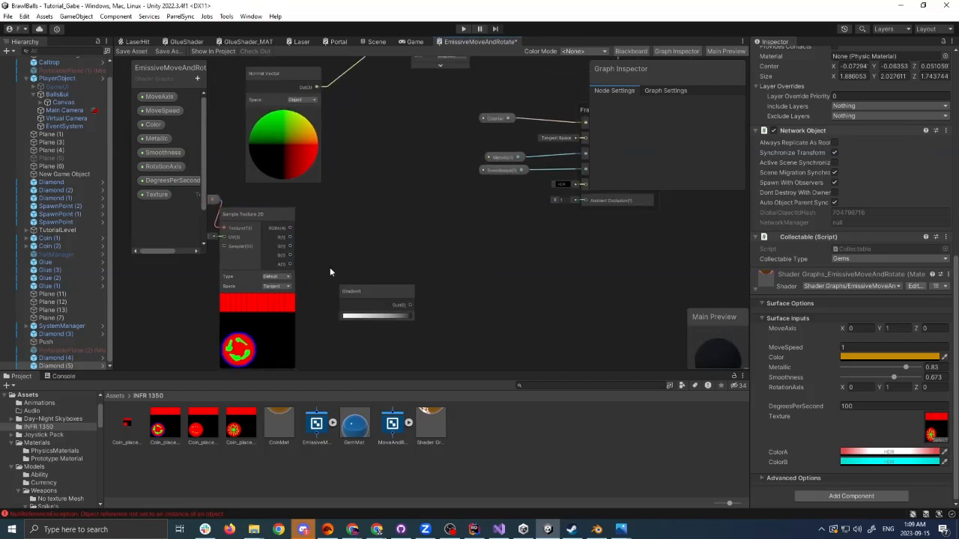
scroll(330, 266, up, 1)
click(375, 317)
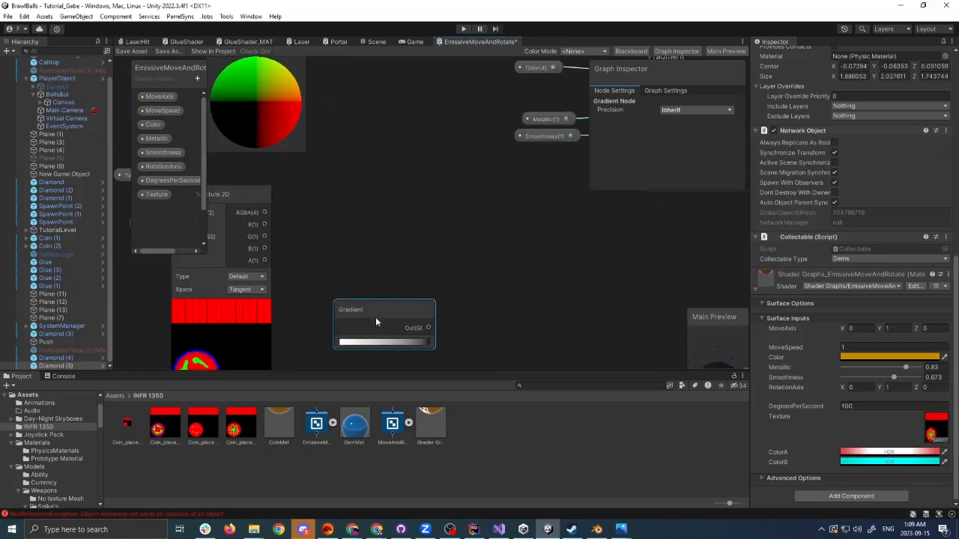
Create a Gradient property and place it in the graph instead of the Gradient node.
click(198, 78)
click(244, 162)
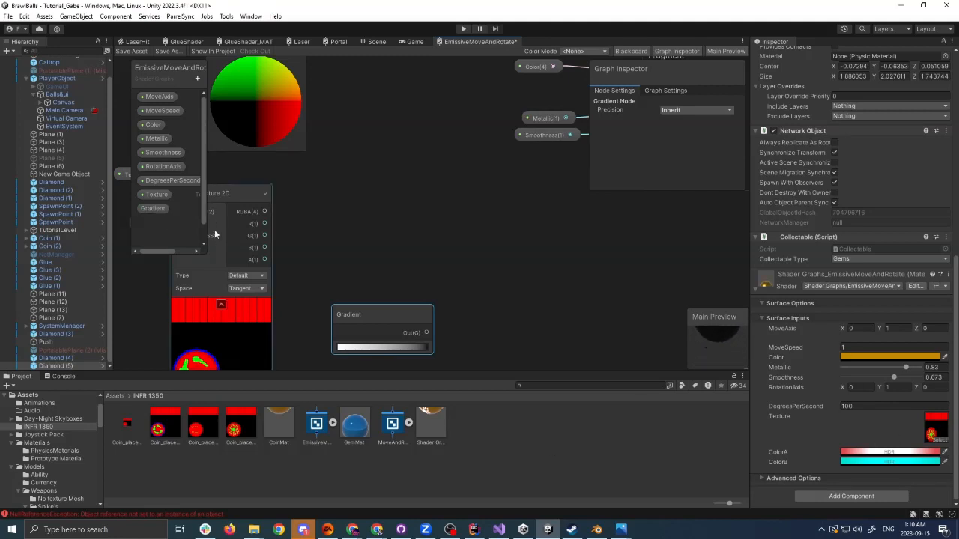
key(Delete)
drag(156, 209, 302, 327)
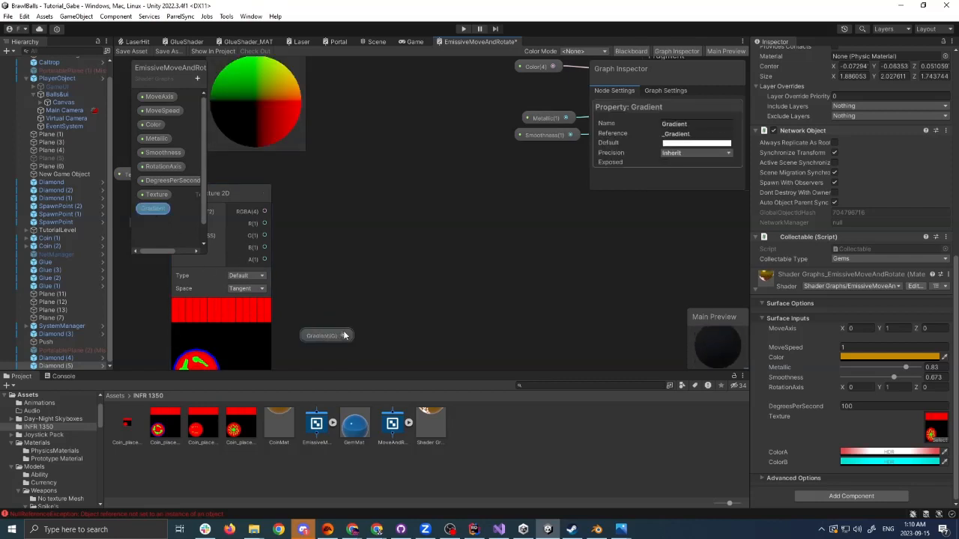
Connect the Gradient property to a new Sample Gradient node and arrange the two beside the texture sample.
middle_drag(330, 339, 347, 303)
drag(360, 299, 474, 263)
key(Return)
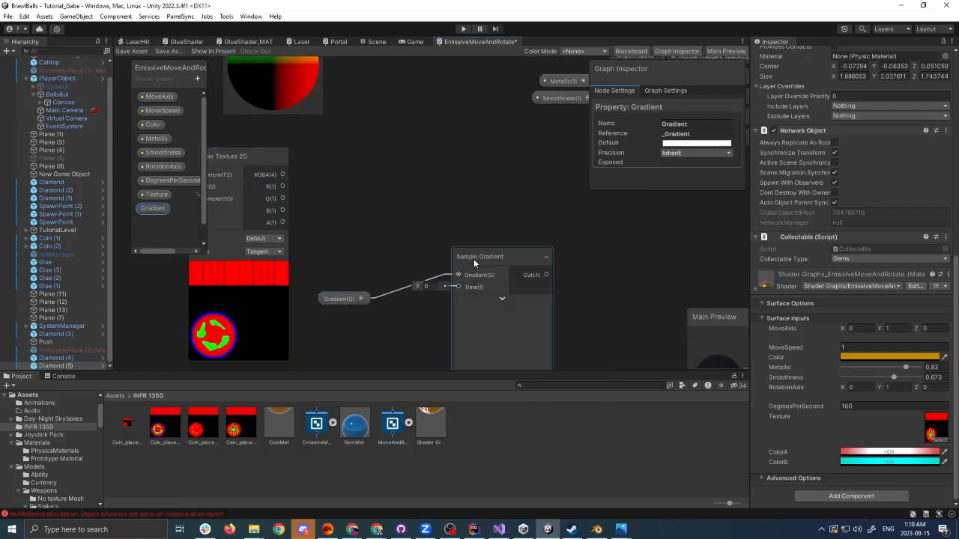
drag(337, 300, 367, 247)
click(493, 288)
middle_drag(412, 287, 491, 238)
Add a Time node below the Sample Texture 2D node.
click(375, 314)
key(space)
text(time)
key(Return)
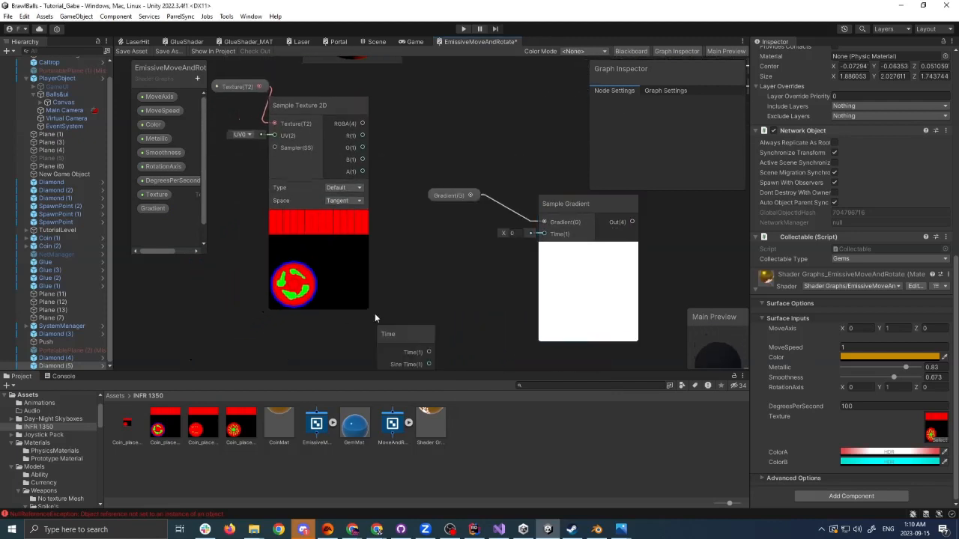
scroll(444, 283, down, 3)
scroll(416, 278, up, 3)
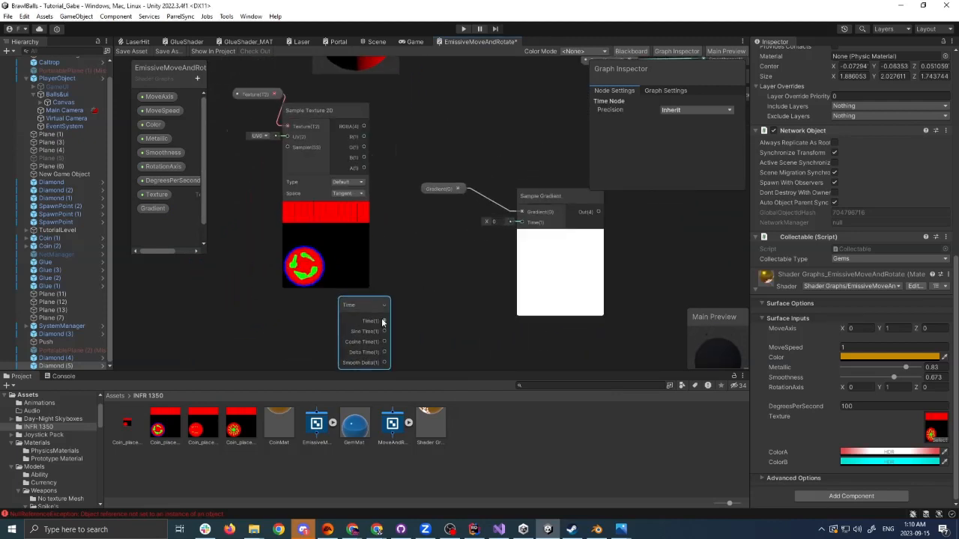
Add a Fraction node between the Time and Sample Gradient nodes.
click(416, 282)
key(space)
text(fraction)
key(Return)
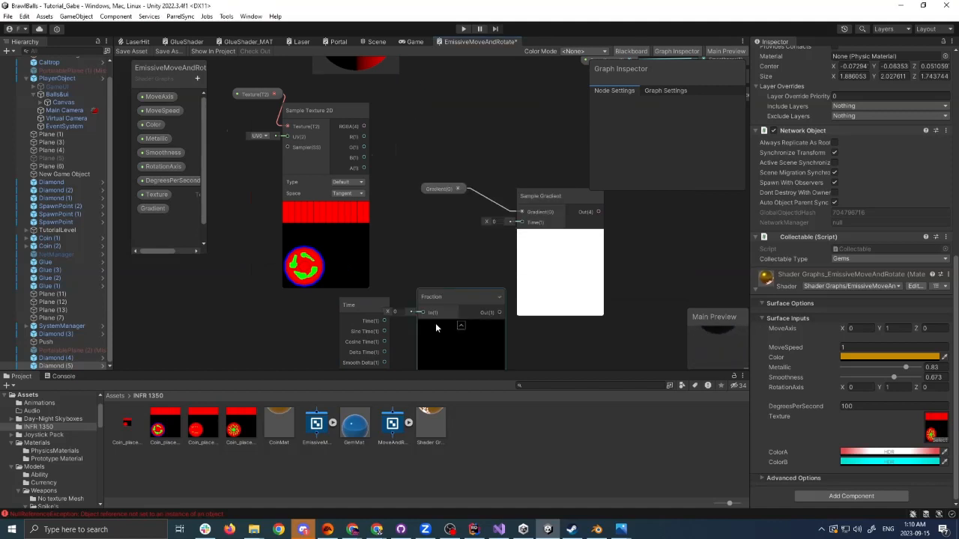
drag(455, 317, 459, 302)
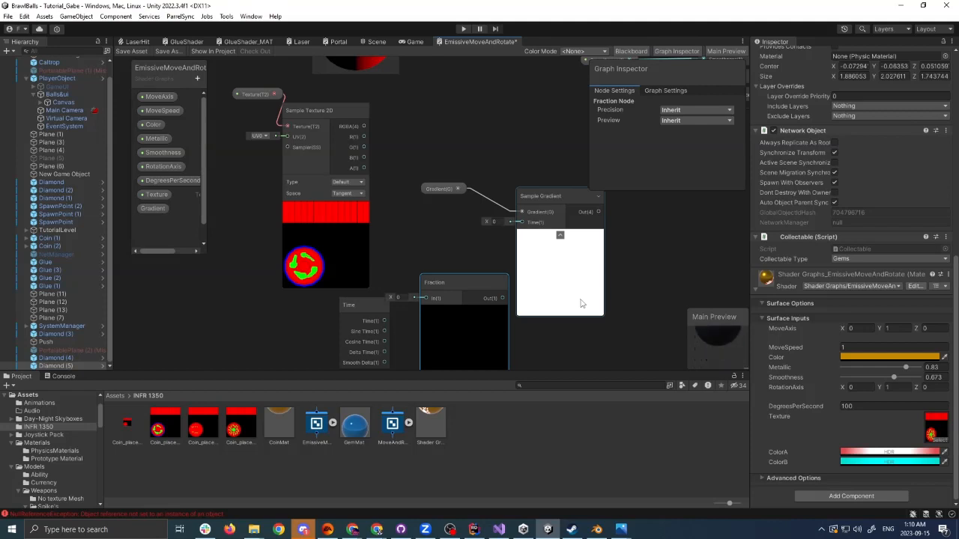
View the Gradient property's default colours in the HDR gradient editor.
click(152, 209)
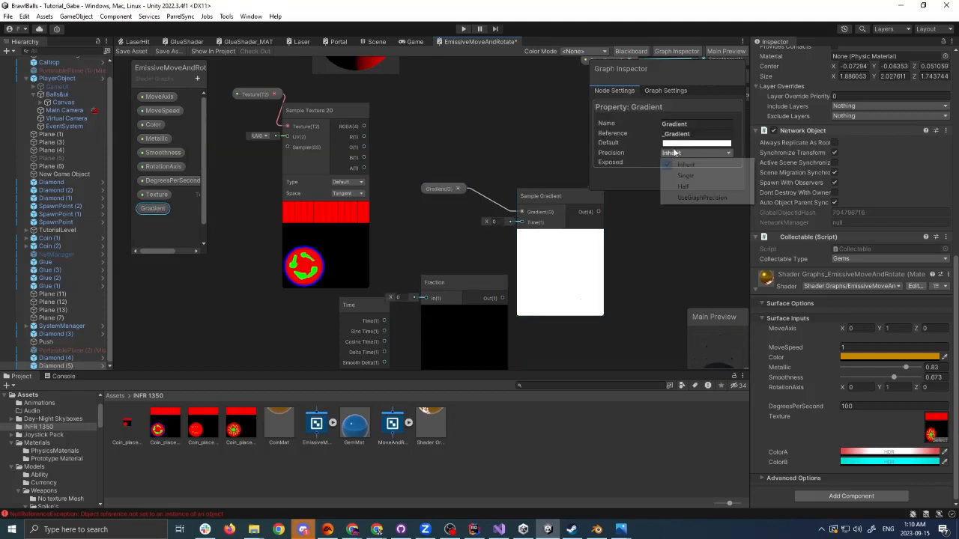
click(697, 143)
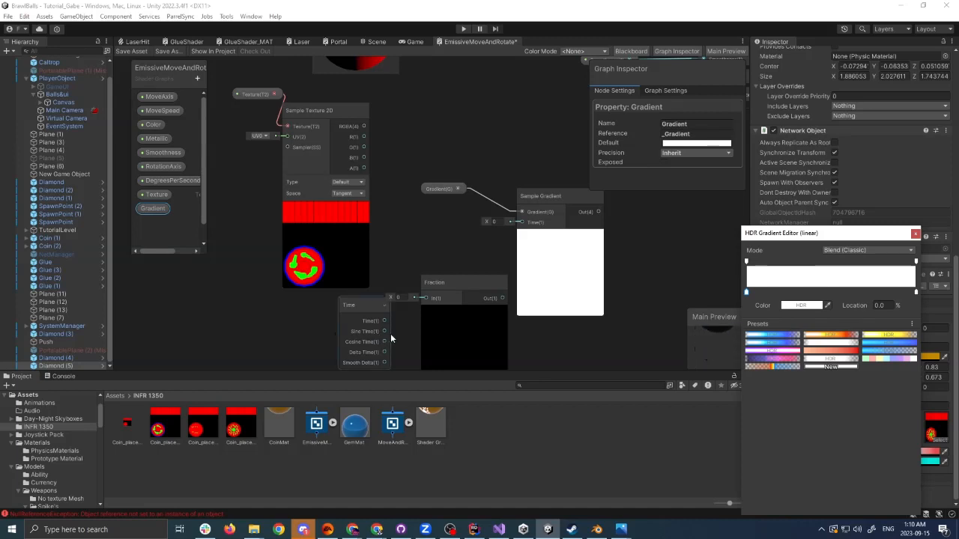
Connect Time through the Fraction node to the Sample Gradient's Time input, spacing the nodes out.
drag(374, 323, 350, 298)
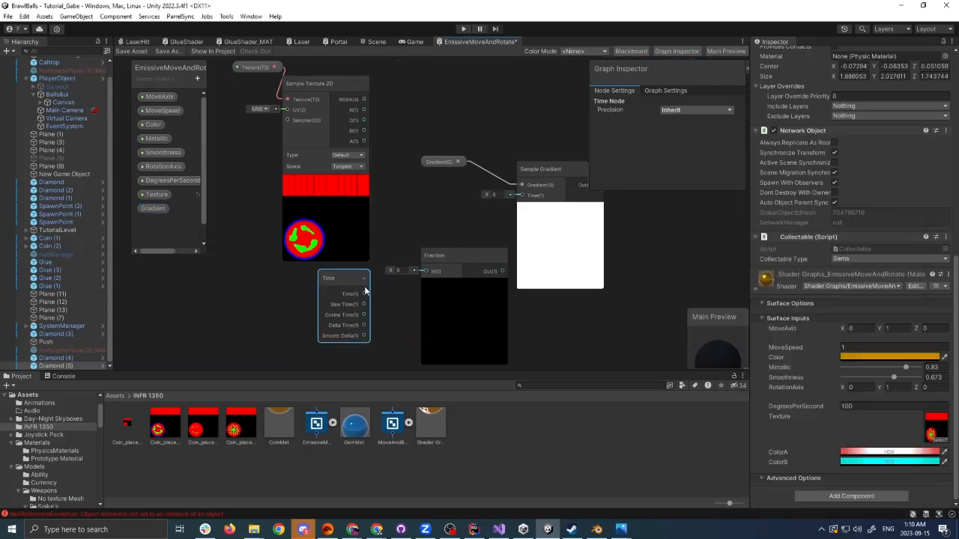
drag(423, 275, 424, 271)
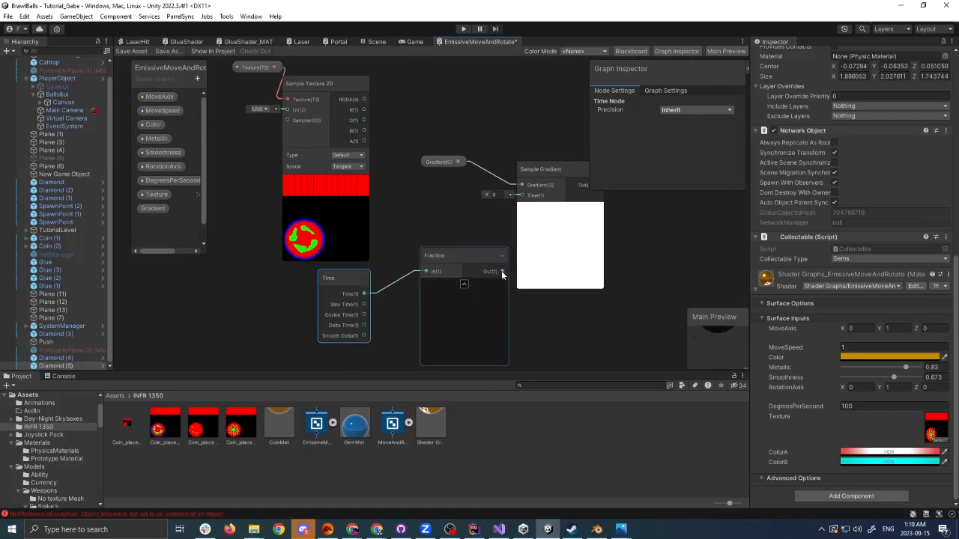
drag(494, 271, 523, 195)
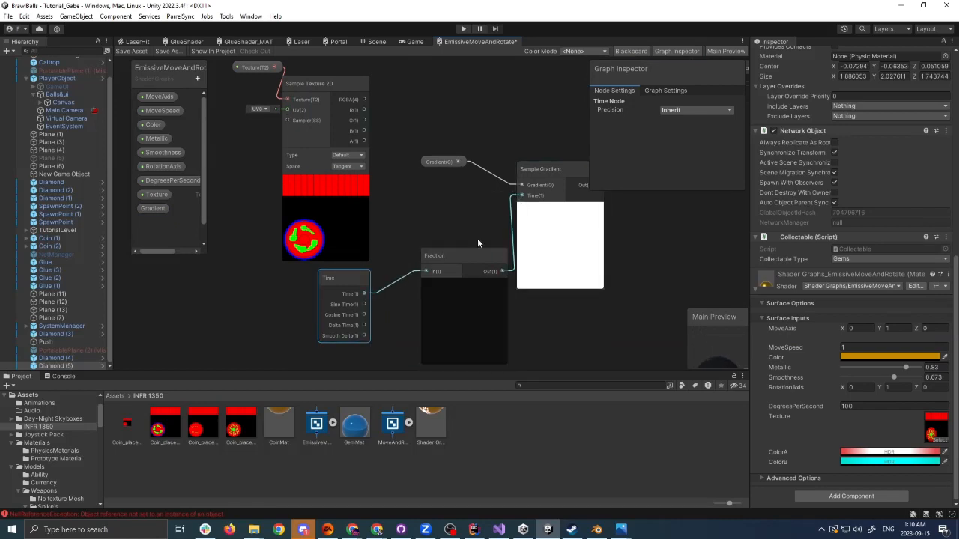
drag(468, 257, 438, 249)
Multiply the mask's G channel by the Sample Gradient output in a new Multiply node and feed the result into Emission.
middle_drag(557, 227, 473, 313)
drag(514, 271, 454, 174)
text(mul)
key(Return)
drag(280, 206, 445, 196)
drag(483, 245, 555, 246)
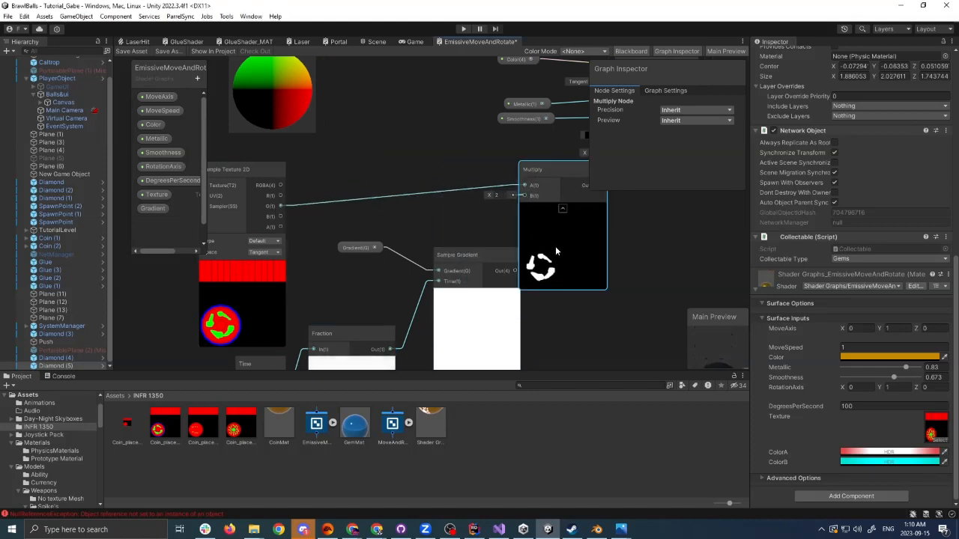
middle_drag(558, 197, 489, 223)
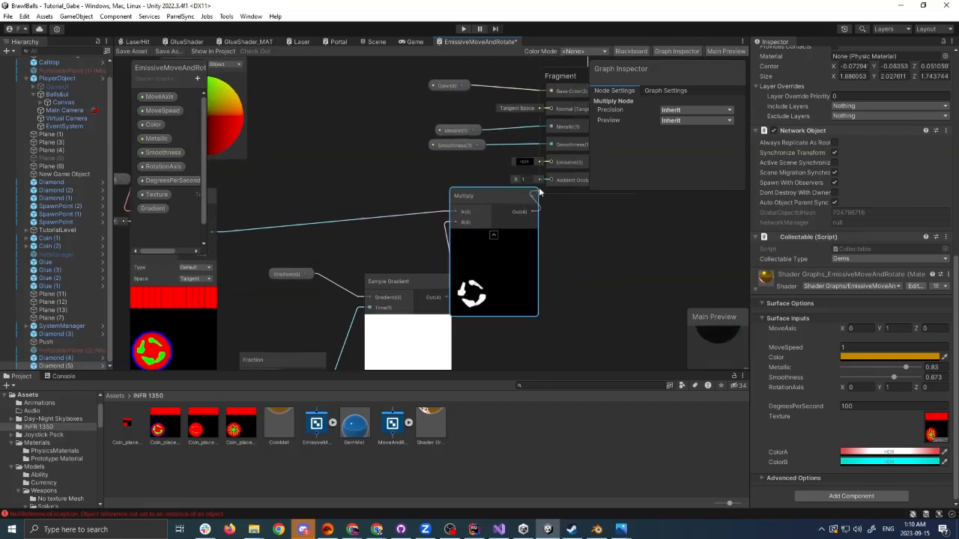
middle_drag(557, 197, 522, 207)
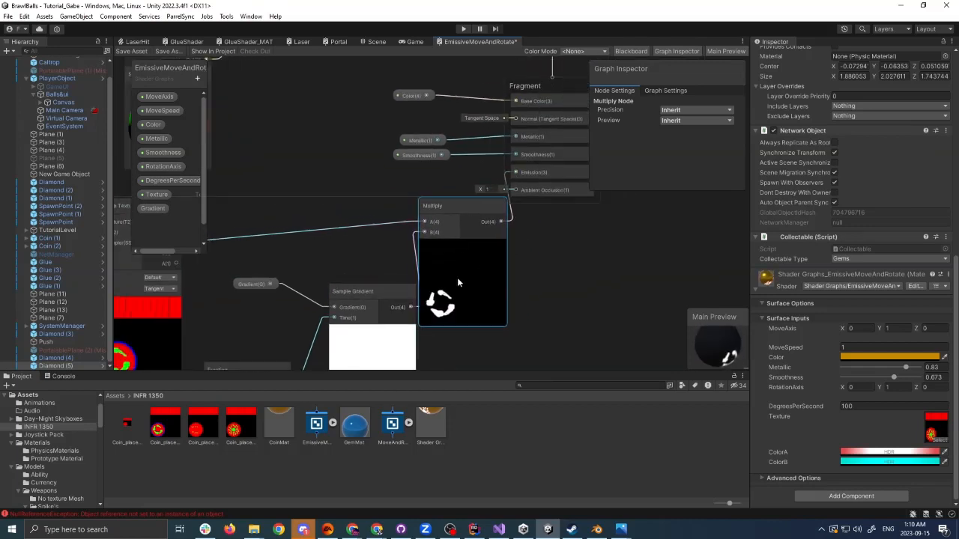
Tidy the layout of the gradient and Multiply nodes so that they no longer overlap.
drag(386, 311, 365, 305)
middle_drag(429, 340, 453, 300)
drag(484, 269, 474, 269)
middle_drag(516, 241, 464, 331)
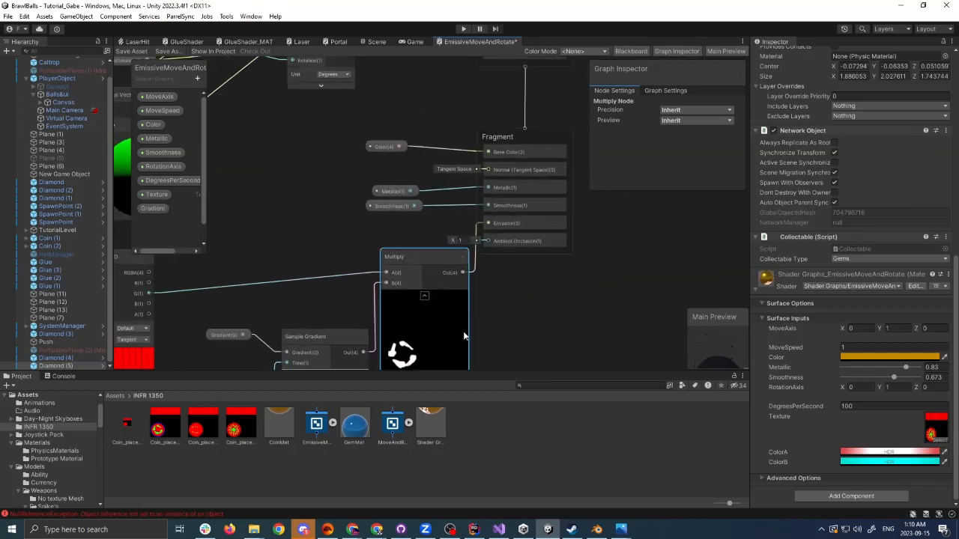
middle_drag(520, 261, 590, 122)
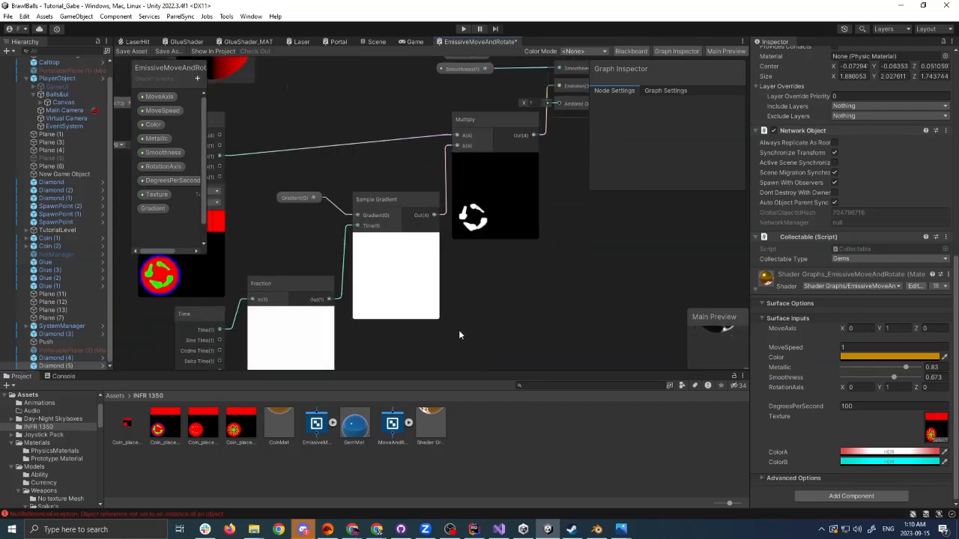
middle_drag(458, 330, 512, 263)
drag(475, 247, 466, 246)
middle_drag(459, 254, 480, 277)
drag(476, 273, 483, 273)
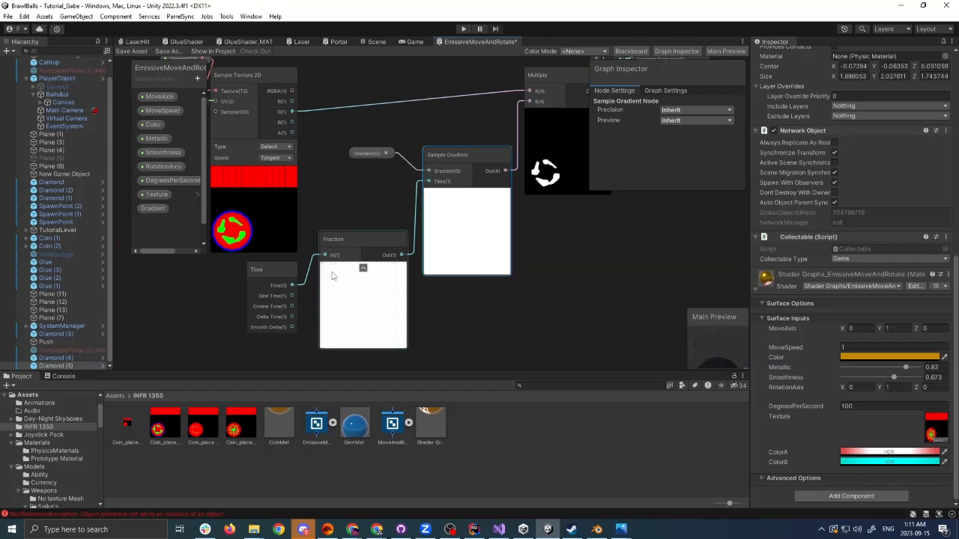
Save the shader graph and check the coin and its material inputs in the scene.
middle_drag(325, 273, 327, 270)
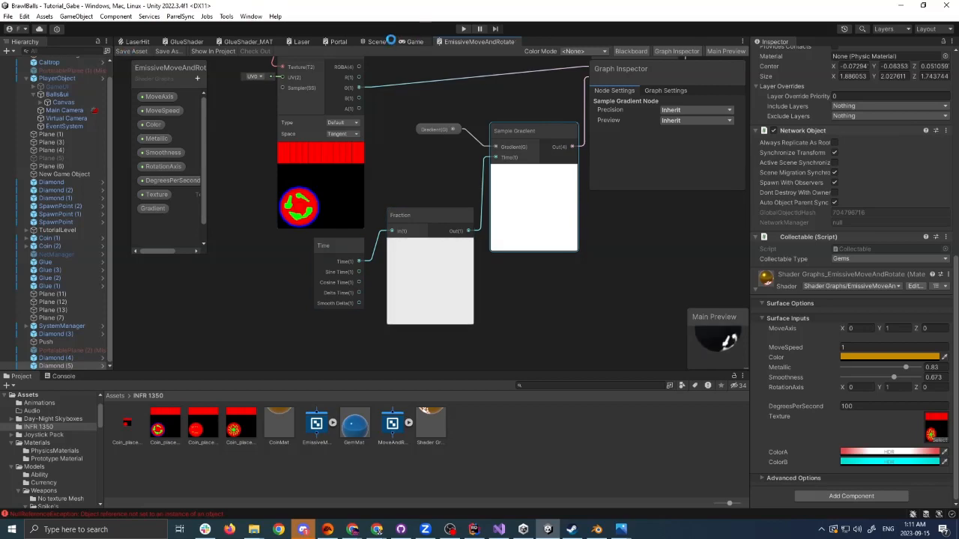
click(378, 42)
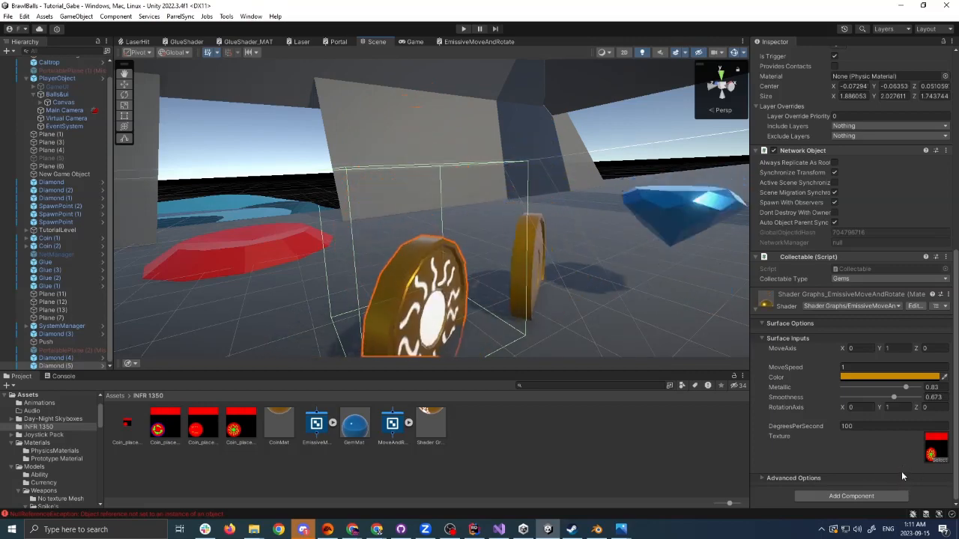
In the Gradient property's default, move both end colour stops inward, the last to 87.5%, and add a middle stop at 50%.
click(461, 42)
click(154, 209)
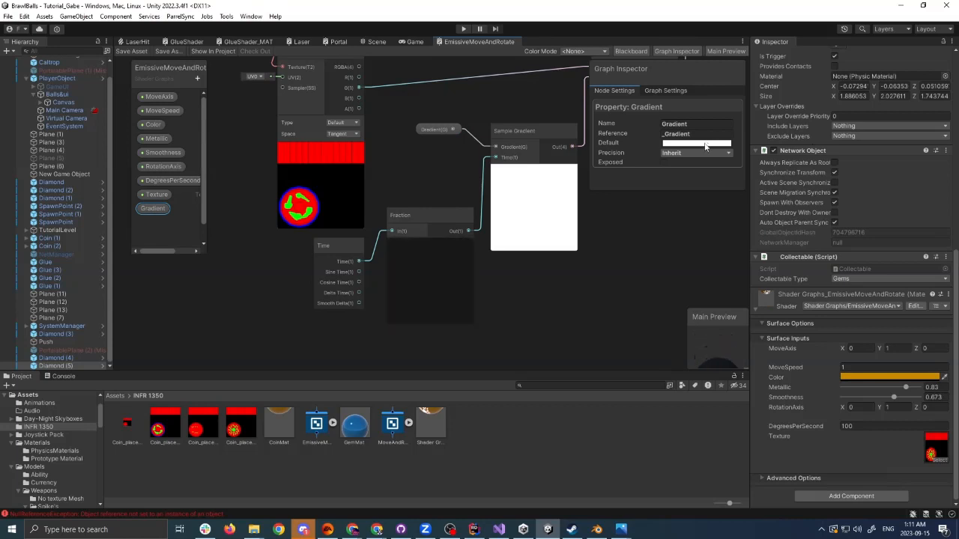
click(703, 144)
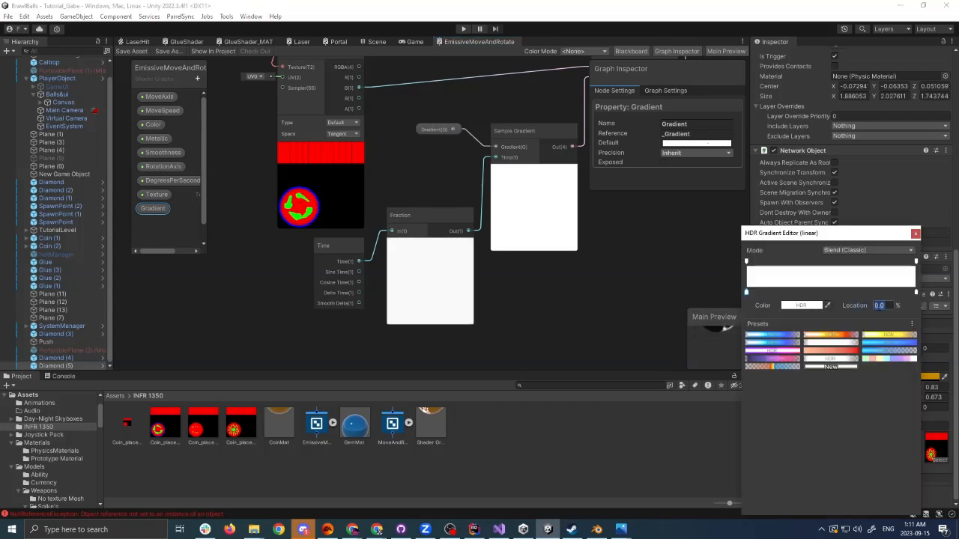
drag(746, 292, 767, 292)
click(916, 292)
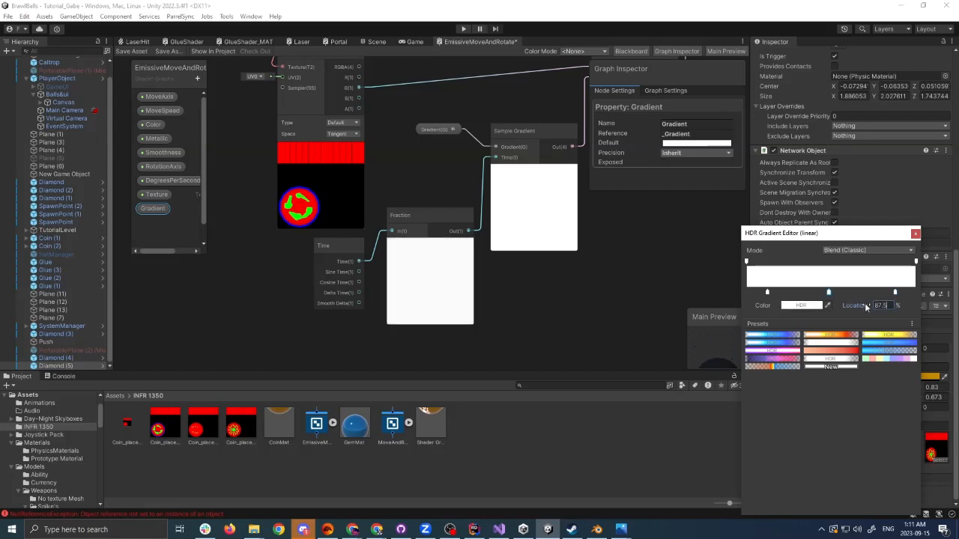
text(50)
key(Return)
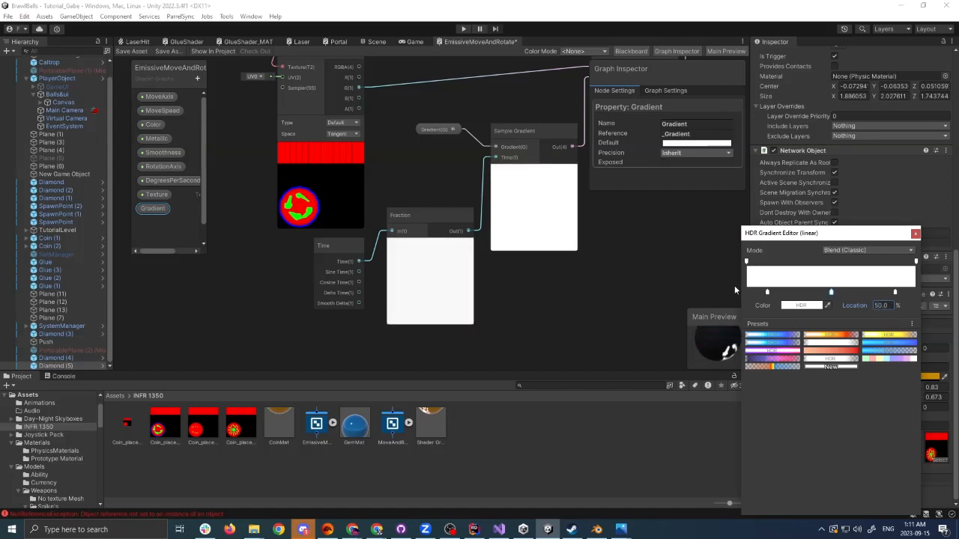
Colour the gradient's 50% stop blue (RGB 6, 0, 255) and raise its HDR intensity to 2.
click(804, 292)
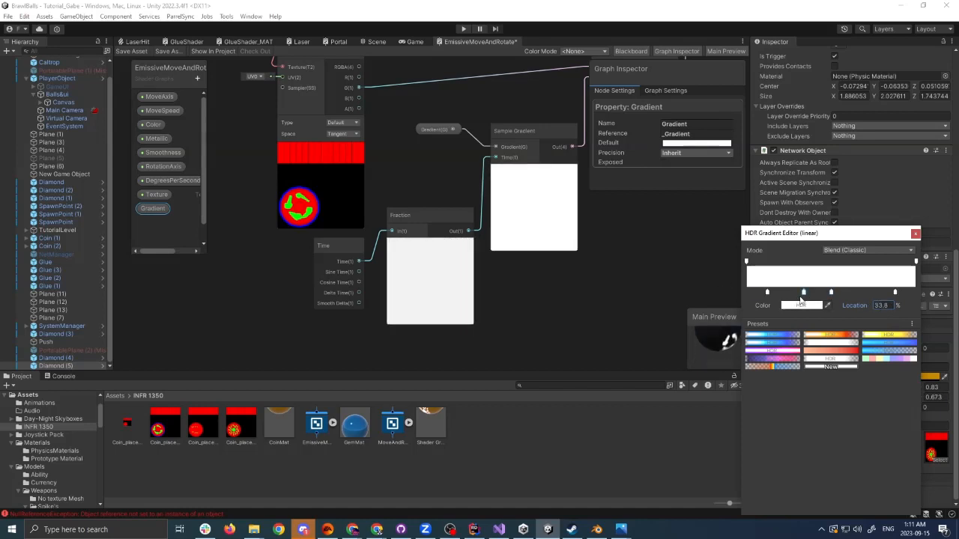
click(815, 306)
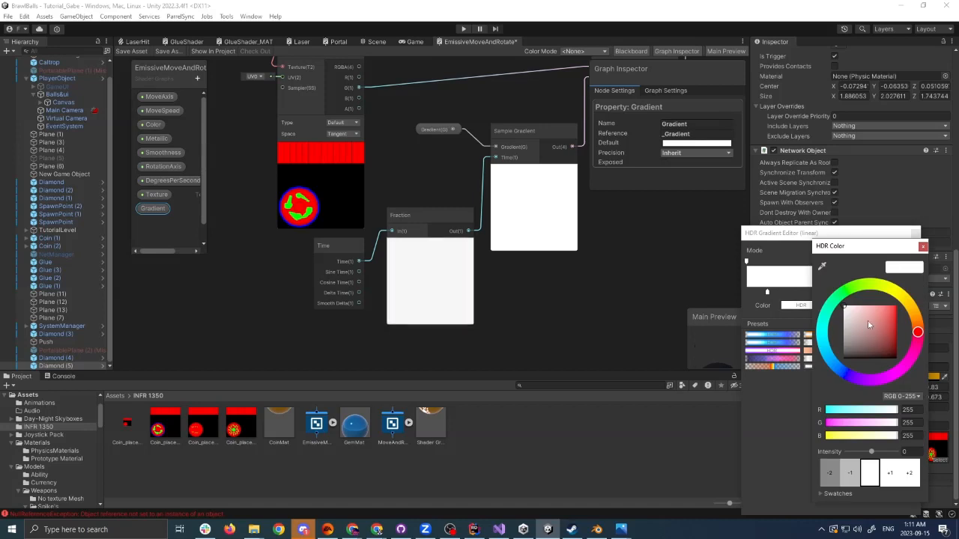
click(848, 374)
drag(870, 346, 899, 303)
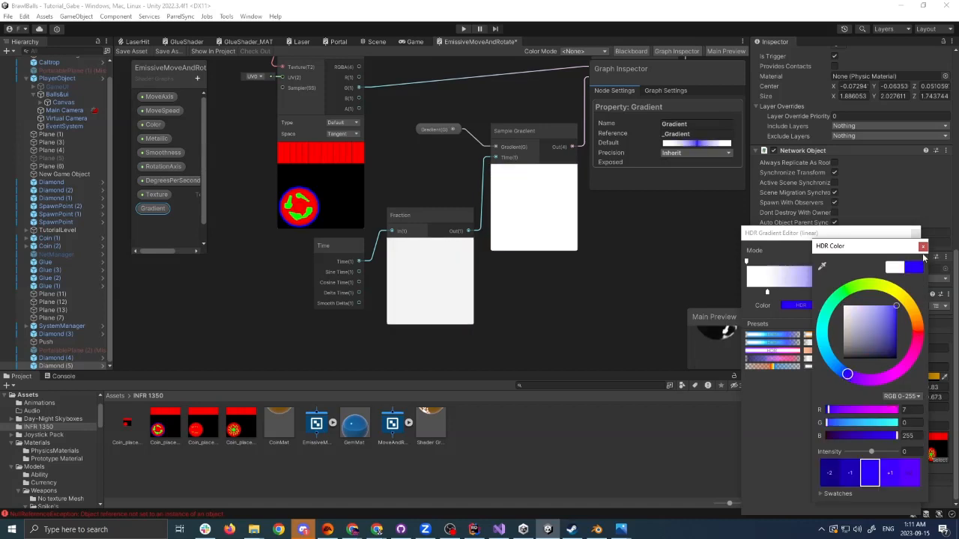
click(922, 247)
click(815, 307)
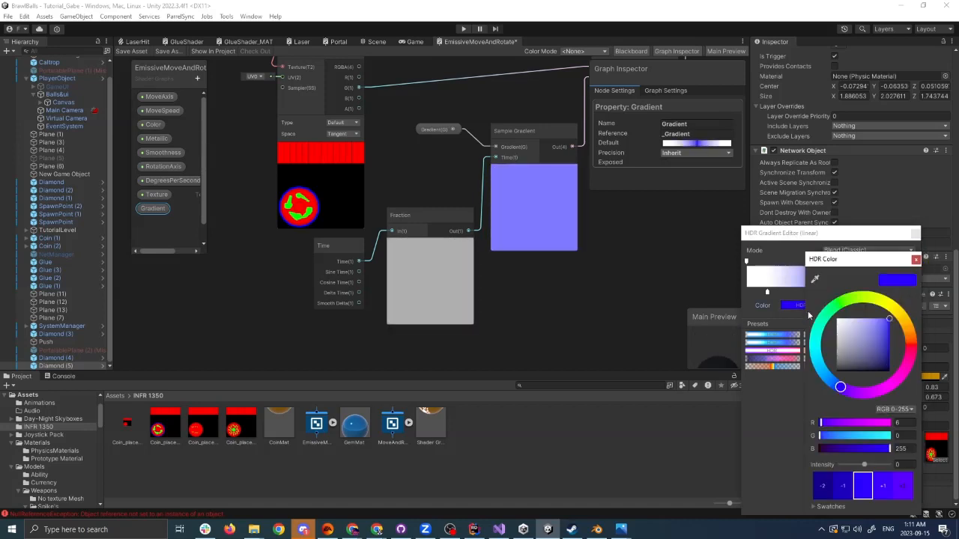
click(894, 490)
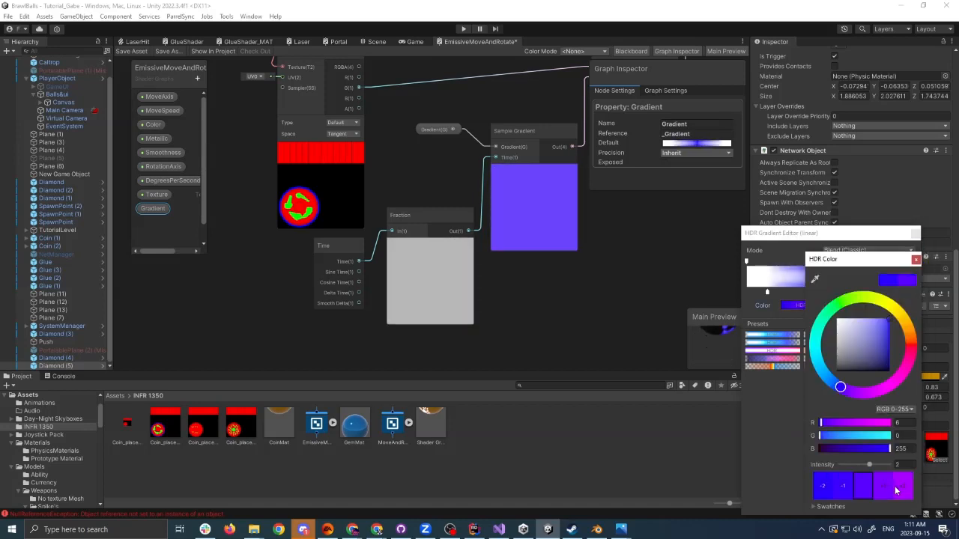
click(916, 259)
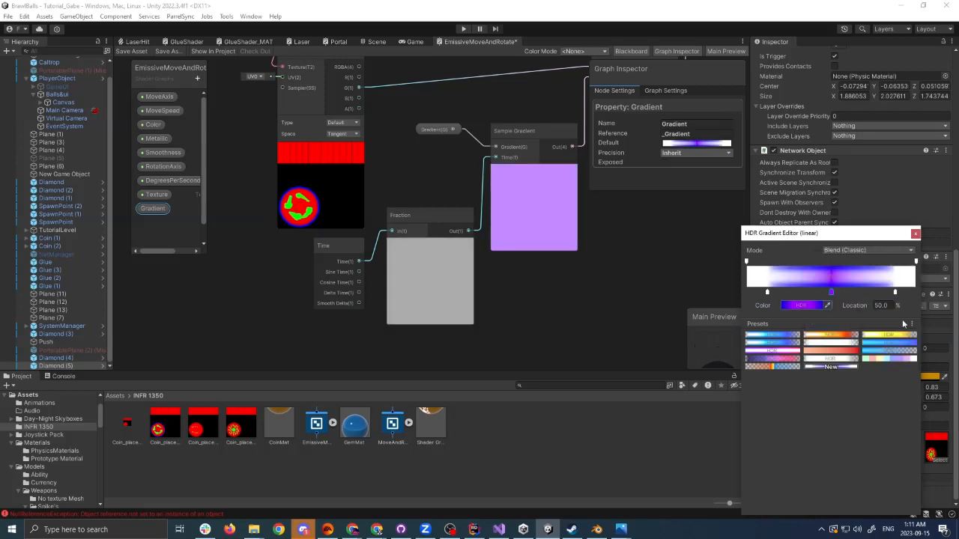
Add a colour stop on each side of the 50% stop, the first at 40%.
double_click(817, 292)
click(928, 260)
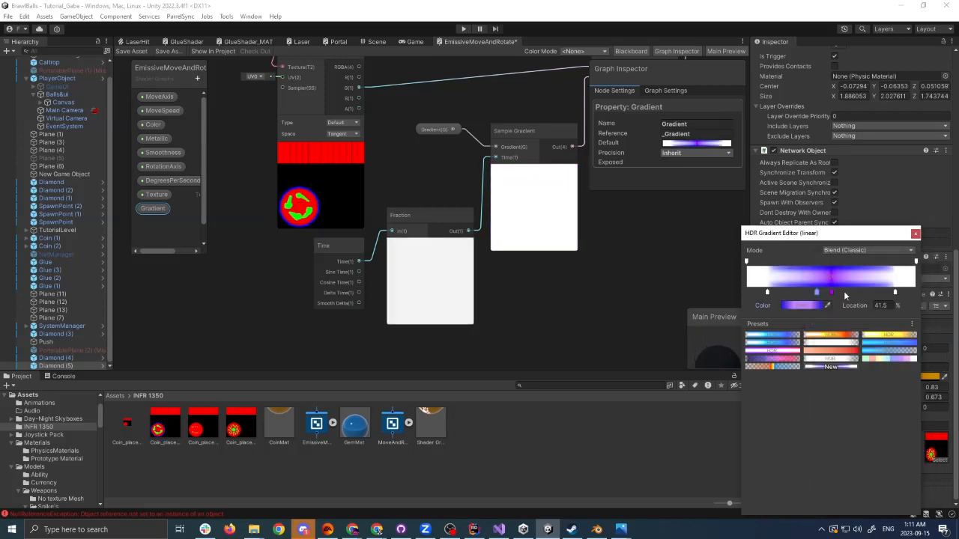
click(847, 293)
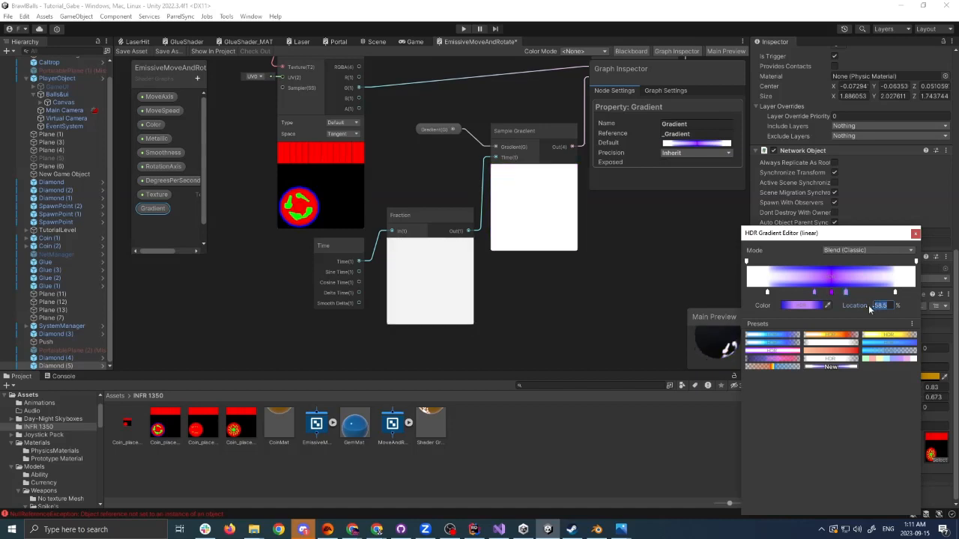
Raise the HDR intensity of the two stops flanking the middle by one level.
click(804, 306)
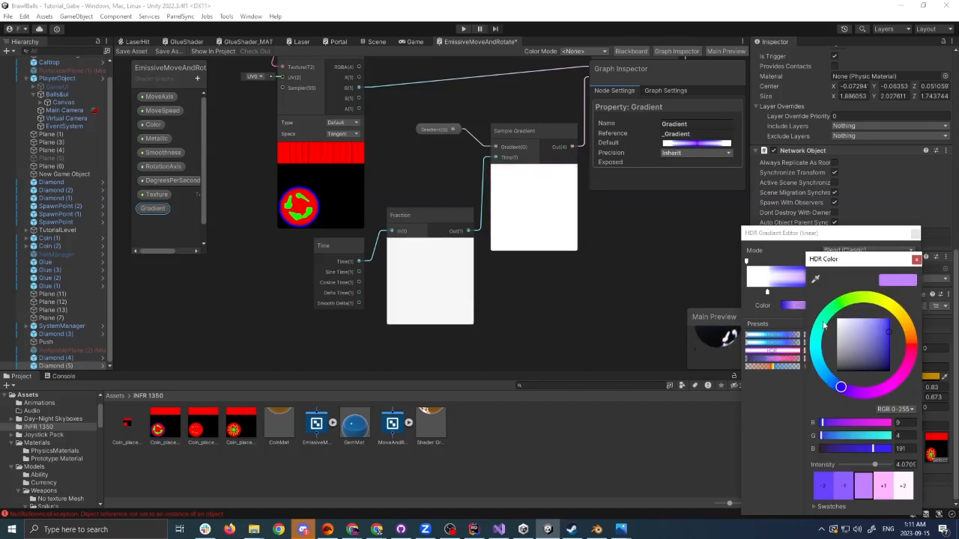
click(887, 486)
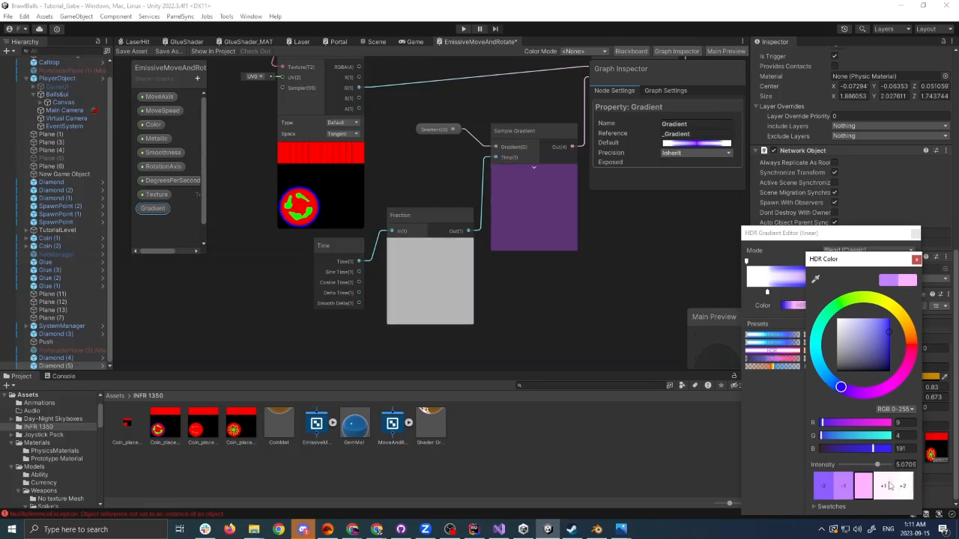
click(916, 262)
click(812, 306)
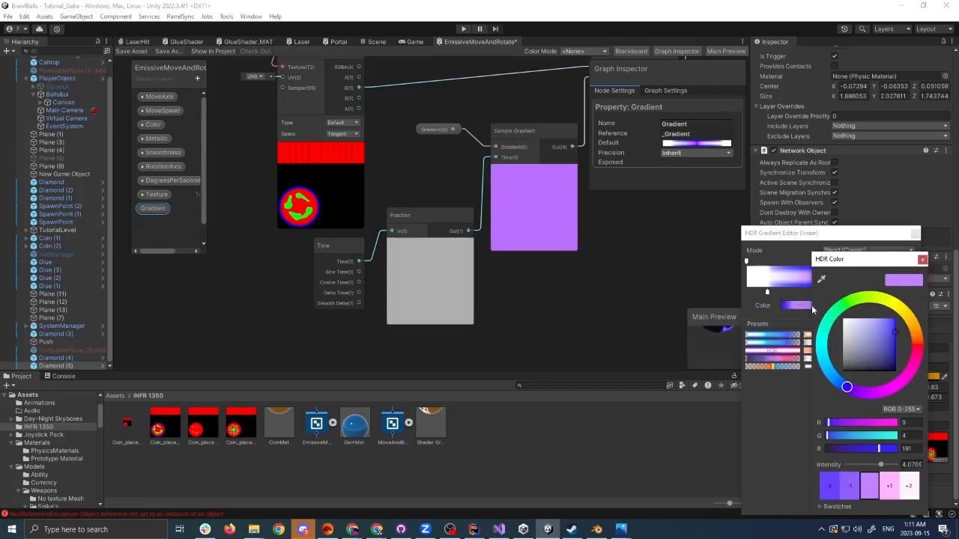
click(887, 483)
click(922, 259)
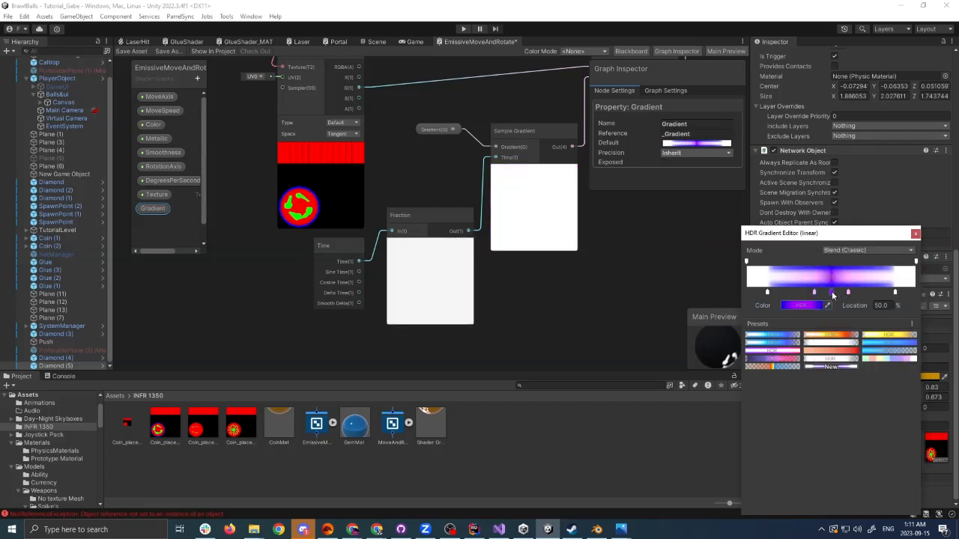
Shift the 50% stop's colour from blue-purple to a stronger HDR magenta-purple.
click(813, 306)
drag(895, 345, 902, 344)
click(926, 262)
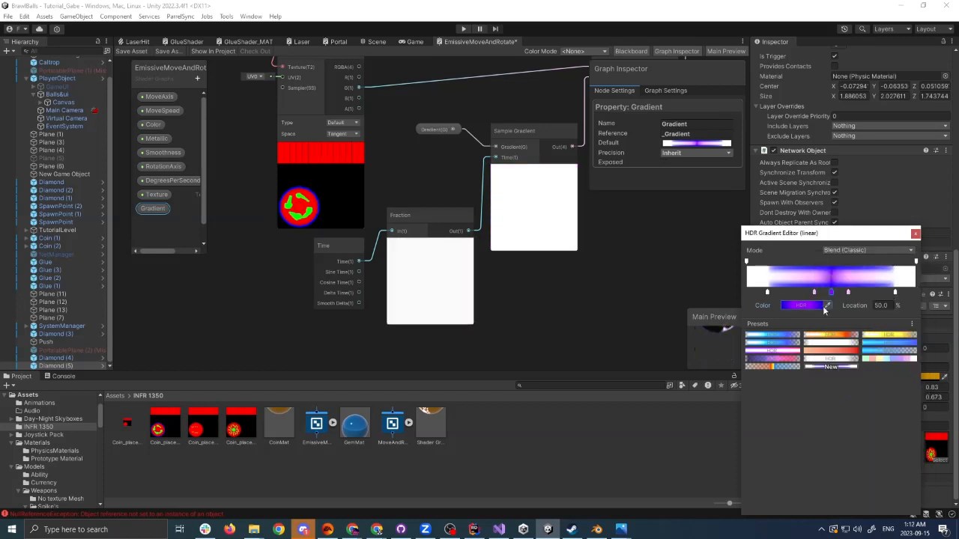
click(812, 308)
click(917, 261)
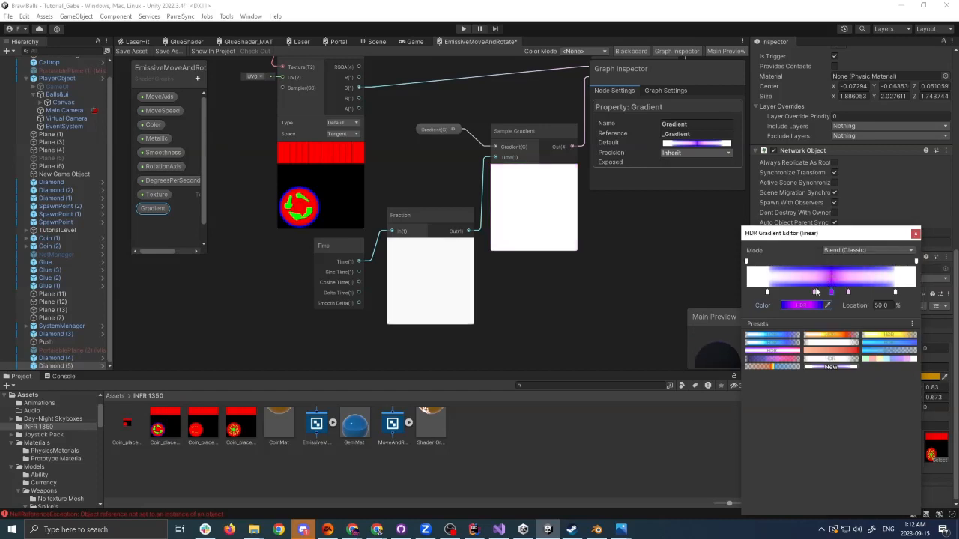
Lower the HDR intensity of both stops flanking the middle by one level, to about 4.07.
click(809, 308)
click(915, 262)
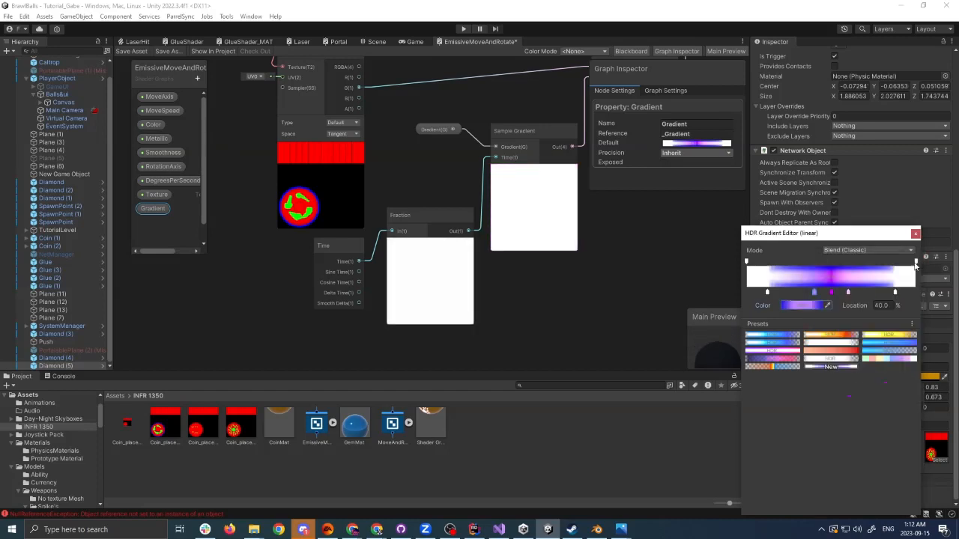
click(813, 307)
click(860, 483)
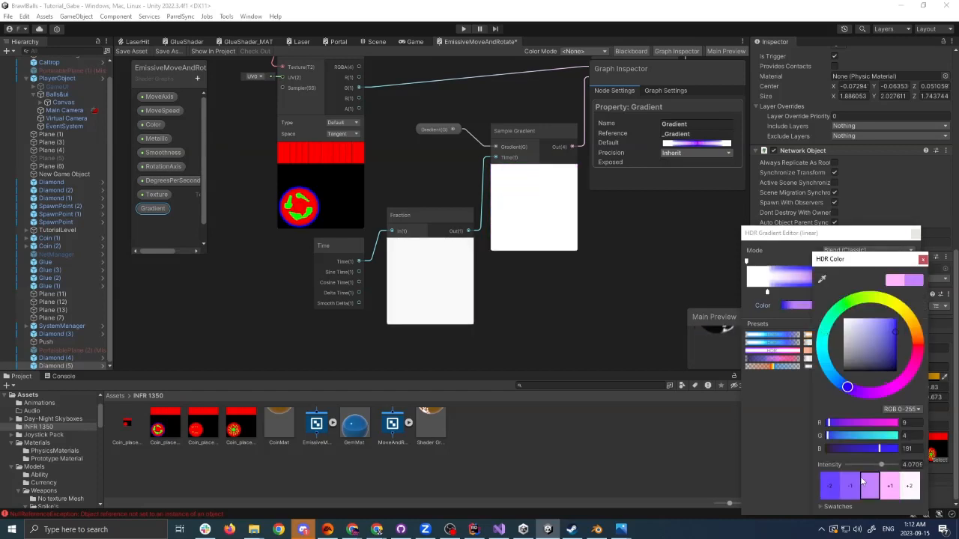
click(922, 260)
Colour the gradient's 12.5% stop pure red (RGB 255, 0, 0).
click(794, 307)
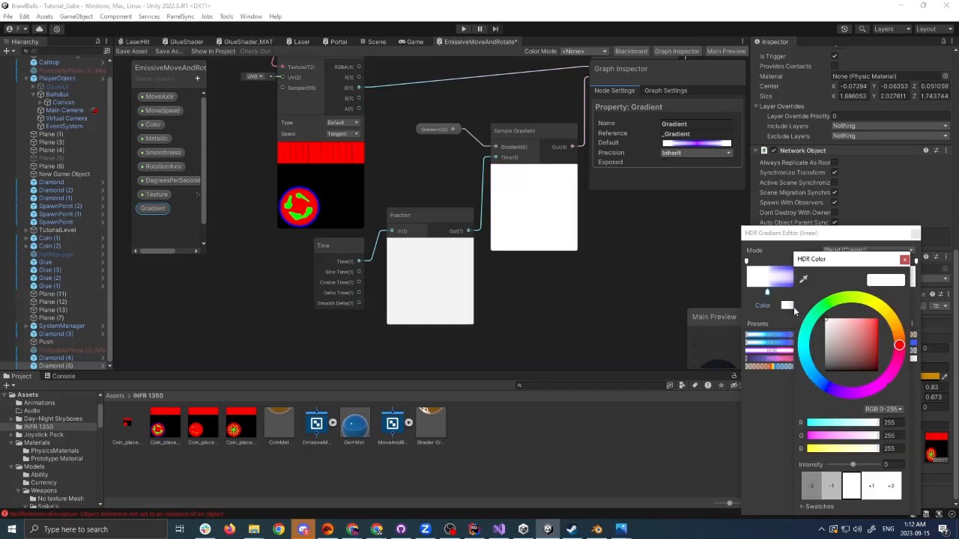
drag(869, 366, 905, 304)
click(908, 257)
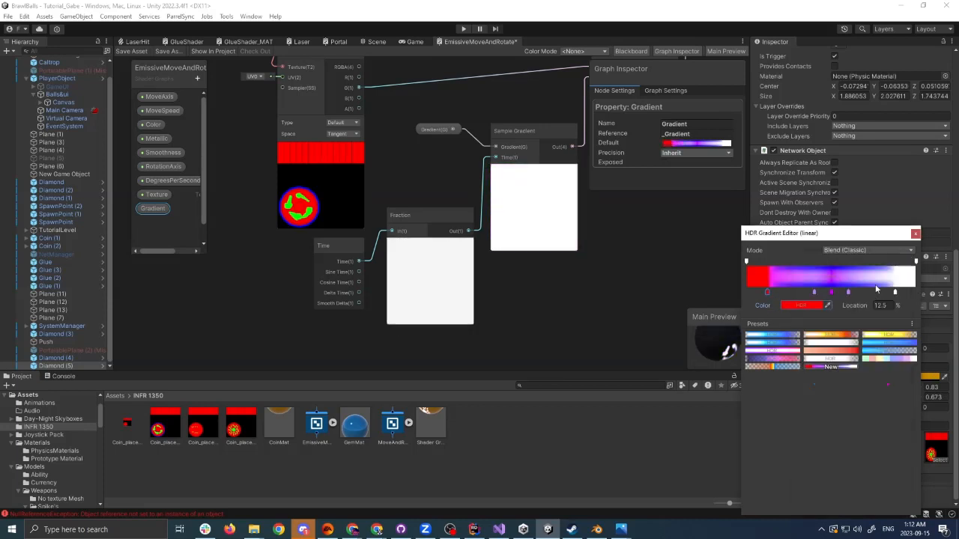
Try darker and brighter HDR intensities on the red 12.5% stop, from -3 up to 2.
click(801, 307)
click(842, 486)
click(842, 486)
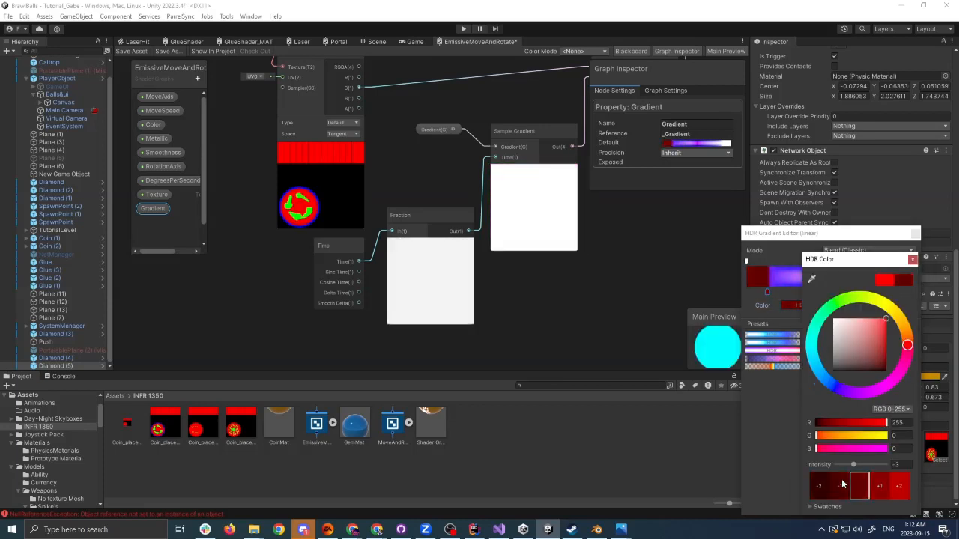
click(879, 487)
click(878, 487)
click(879, 487)
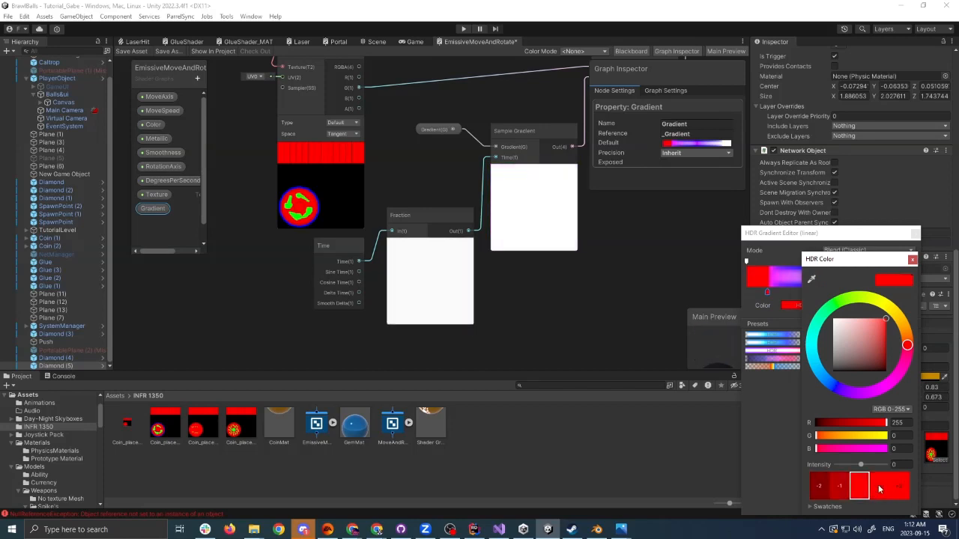
click(881, 488)
click(887, 491)
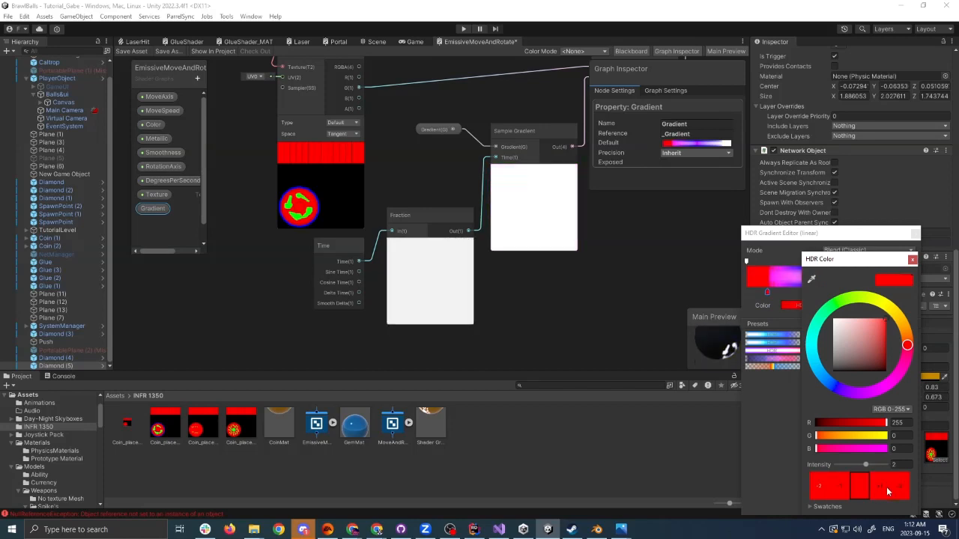
Soften the 12.5% stop to a muted pinkish red (RGB 191, 57, 57) with HDR intensity 0.
click(872, 348)
click(912, 260)
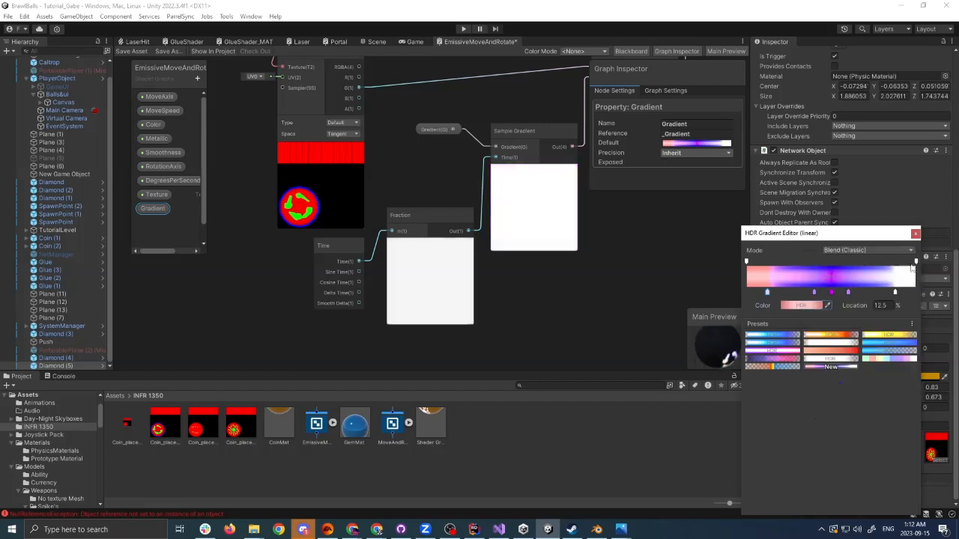
click(794, 306)
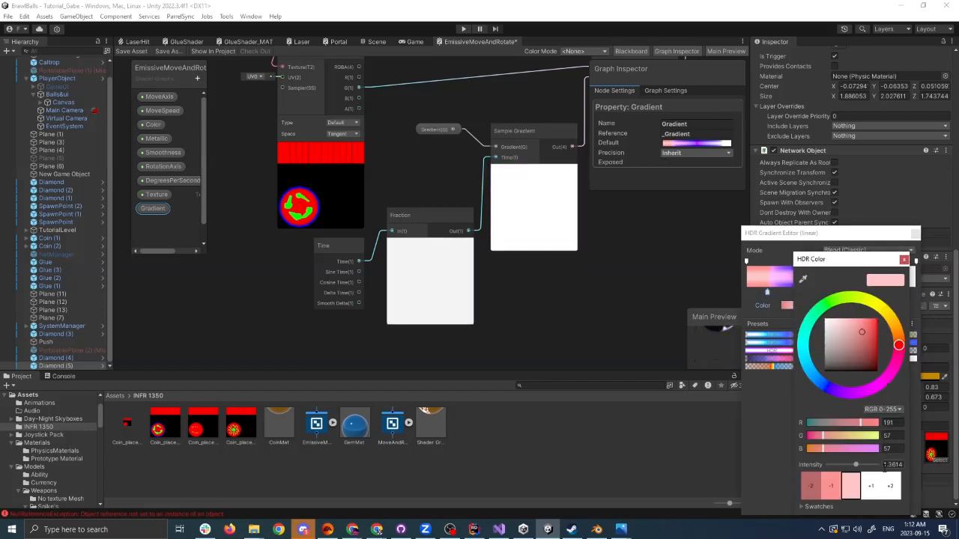
text(0)
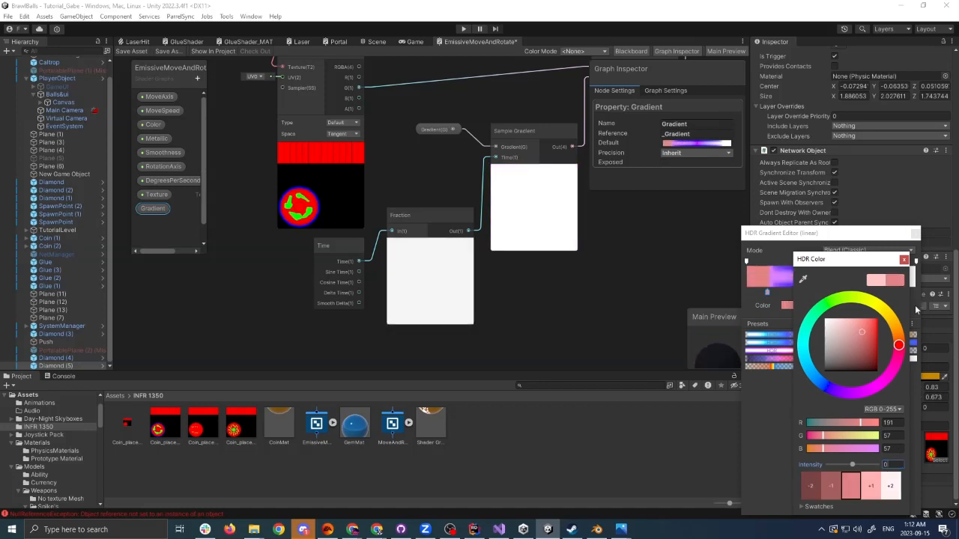
click(904, 259)
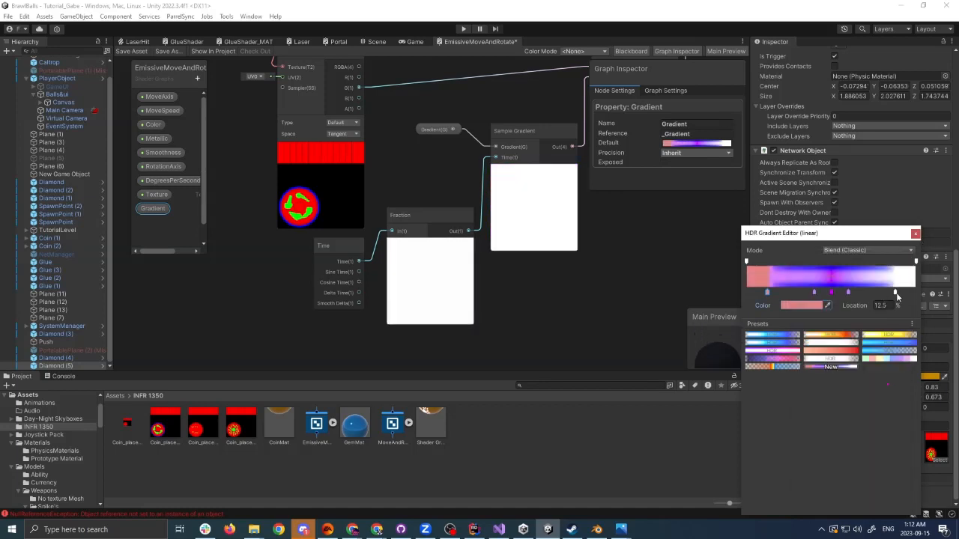
Copy the 12.5% stop's colour to the 87.5% stop by sampling it with the eyedropper.
click(895, 292)
click(827, 305)
click(767, 290)
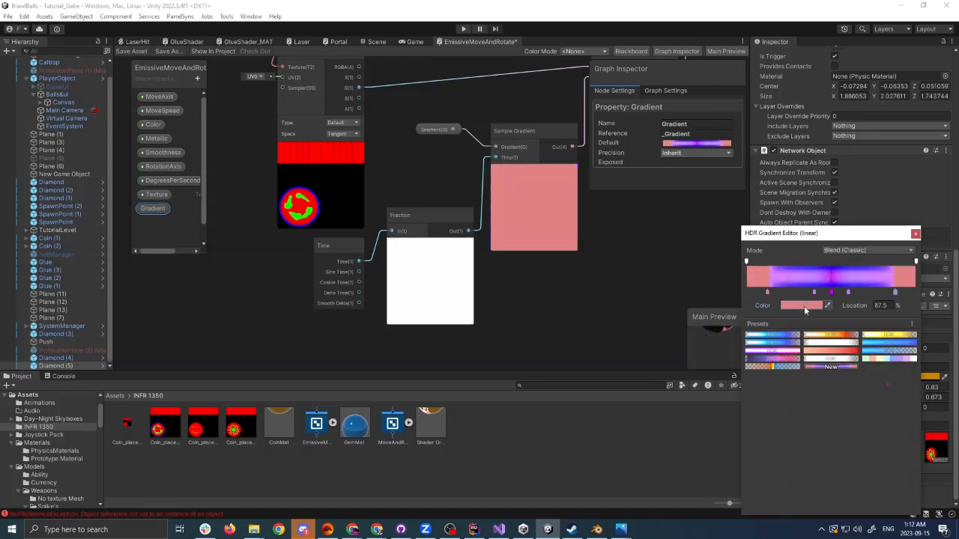
Raise the HDR intensity of both the 87.5% and 12.5% end stops by two levels.
click(792, 305)
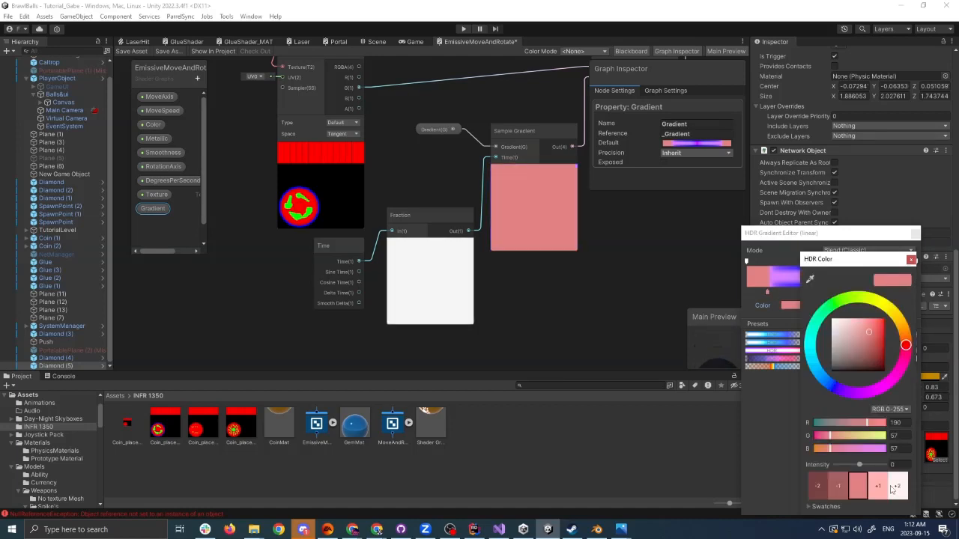
click(767, 292)
click(789, 306)
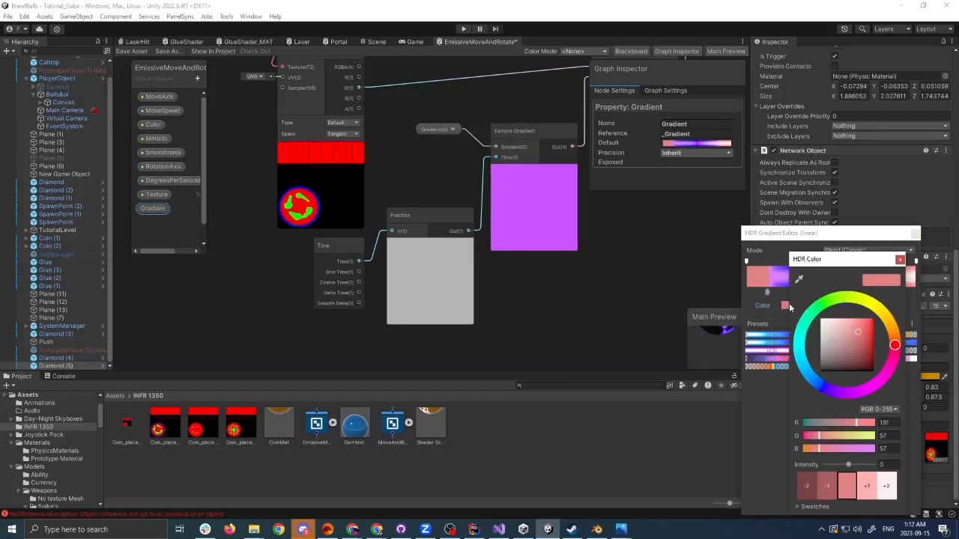
click(884, 481)
click(900, 259)
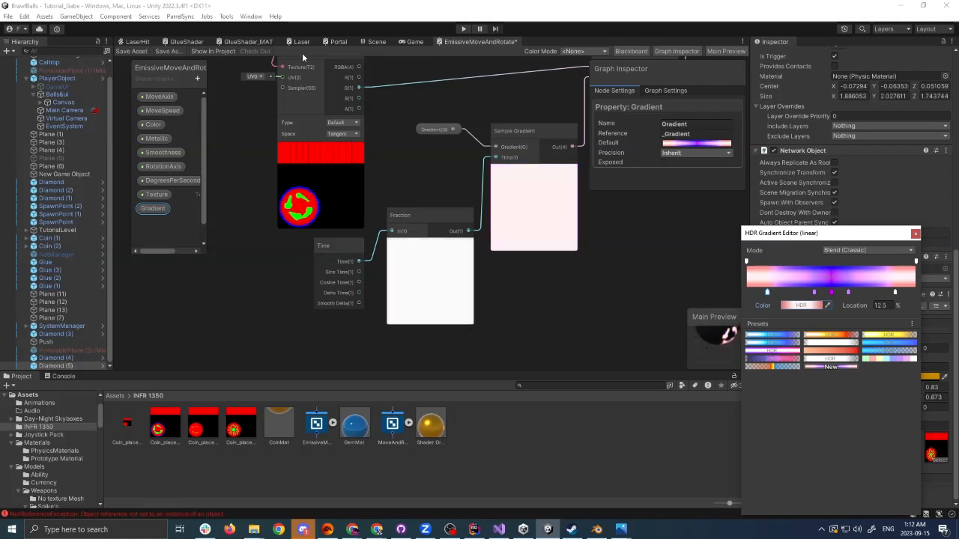
Save the shader graph and dock the Scene view beside it so both the coin and the graph are visible.
click(126, 50)
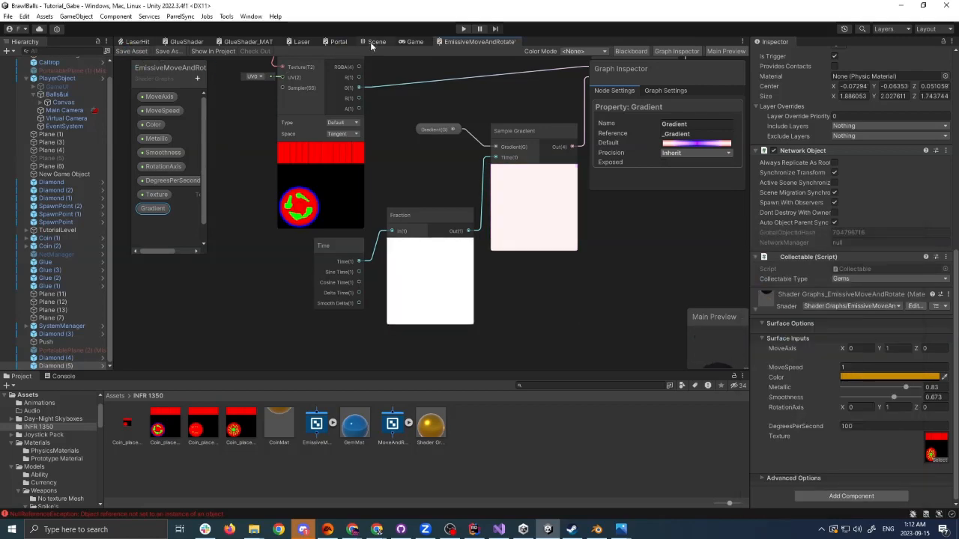
click(370, 42)
right_drag(224, 240, 250, 270)
scroll(562, 234, down, 2)
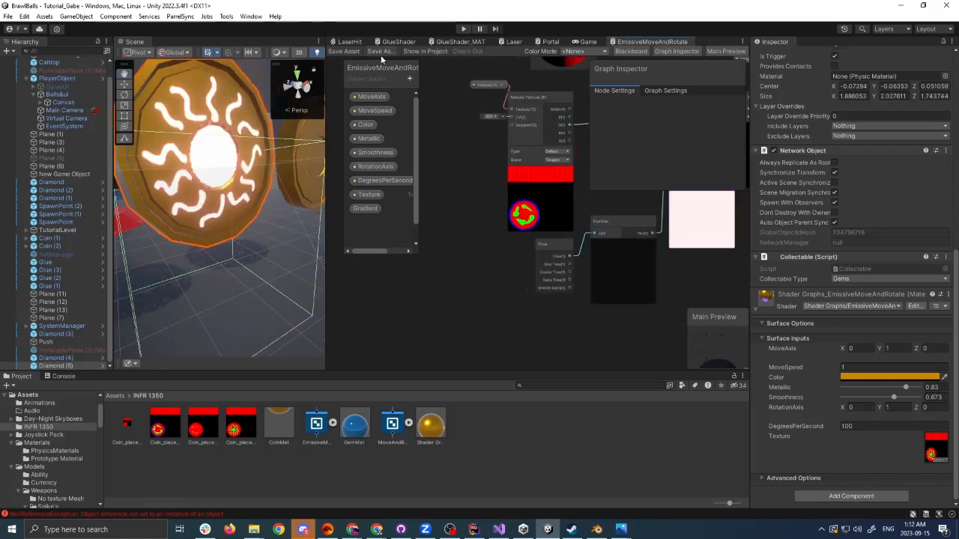
Add a Float property named Duration to the shader graph.
click(410, 77)
click(432, 98)
text(Du)
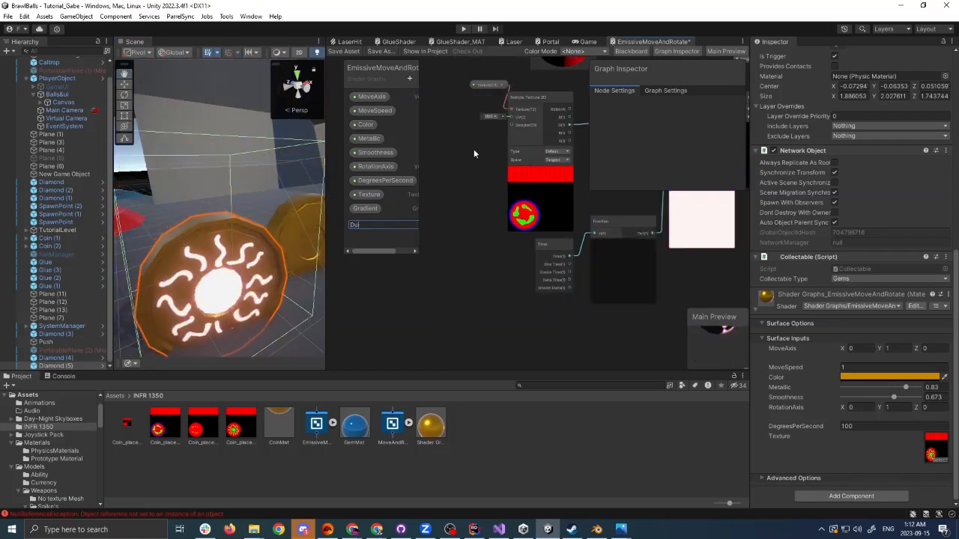
text(ration)
key(Return)
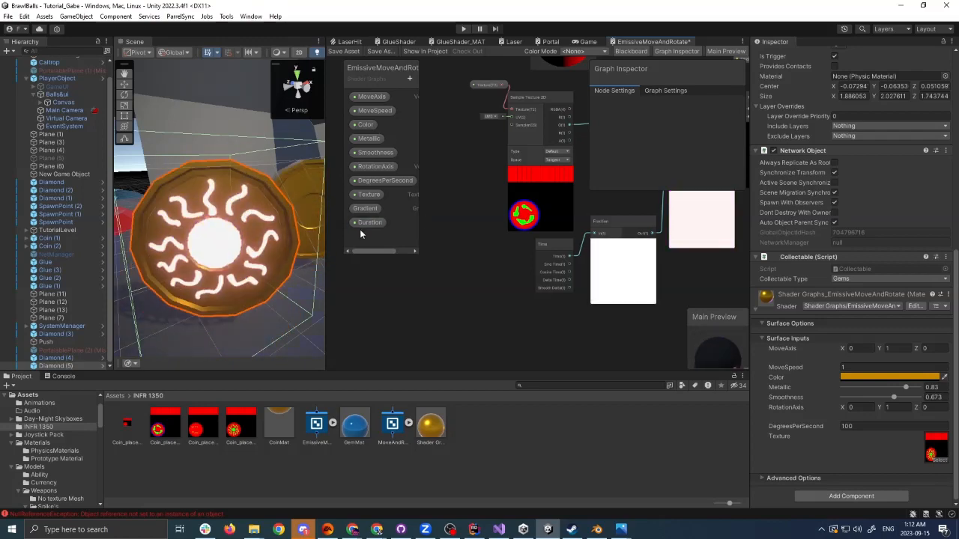
Place the Duration property in the graph and add a Divide node fed by the Time output on its A input.
drag(363, 223, 543, 338)
drag(553, 246, 487, 241)
drag(570, 343, 519, 262)
text(divide)
key(Return)
scroll(519, 263, up, 2)
drag(552, 327, 590, 304)
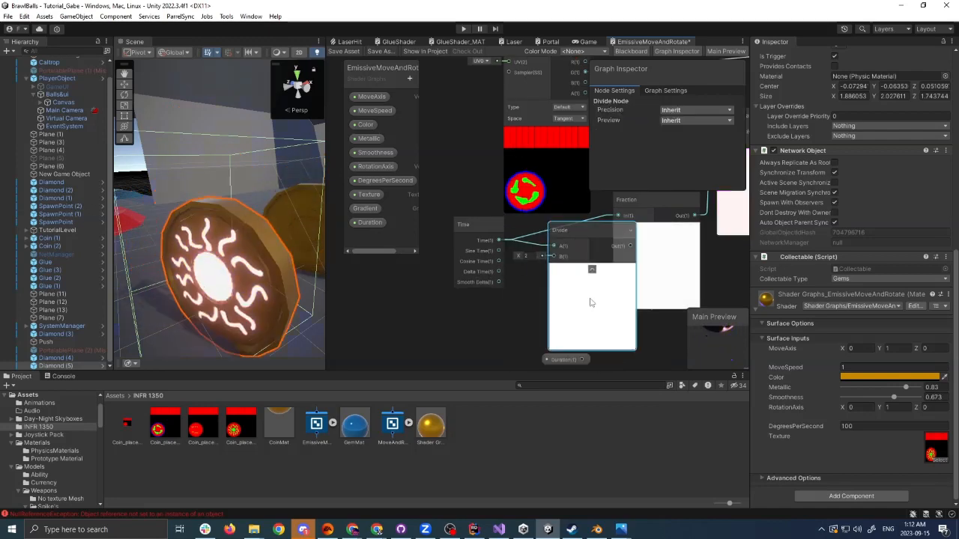
Connect Duration to the Divide node's B input and the Divide output to the Fraction node's input.
drag(557, 364, 565, 254)
middle_drag(610, 254, 570, 283)
drag(576, 282, 589, 227)
drag(615, 252, 627, 252)
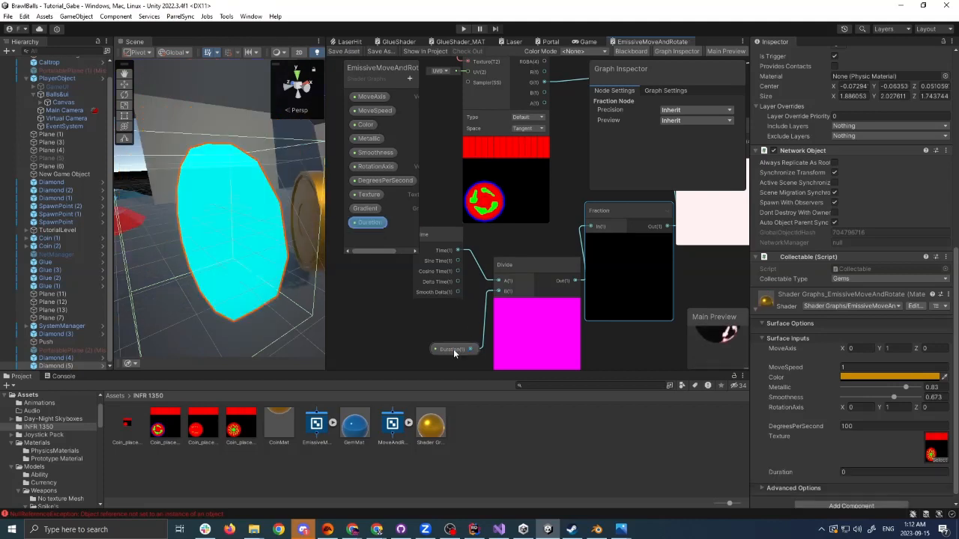
Move the Duration node up beneath the Time node and set the property's default value to 10.
drag(456, 354, 436, 301)
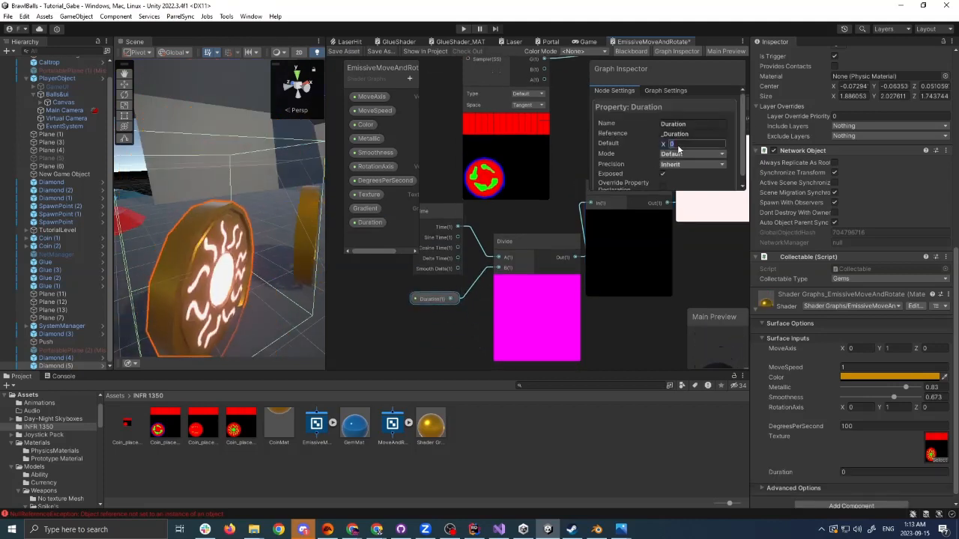
text(10)
key(Return)
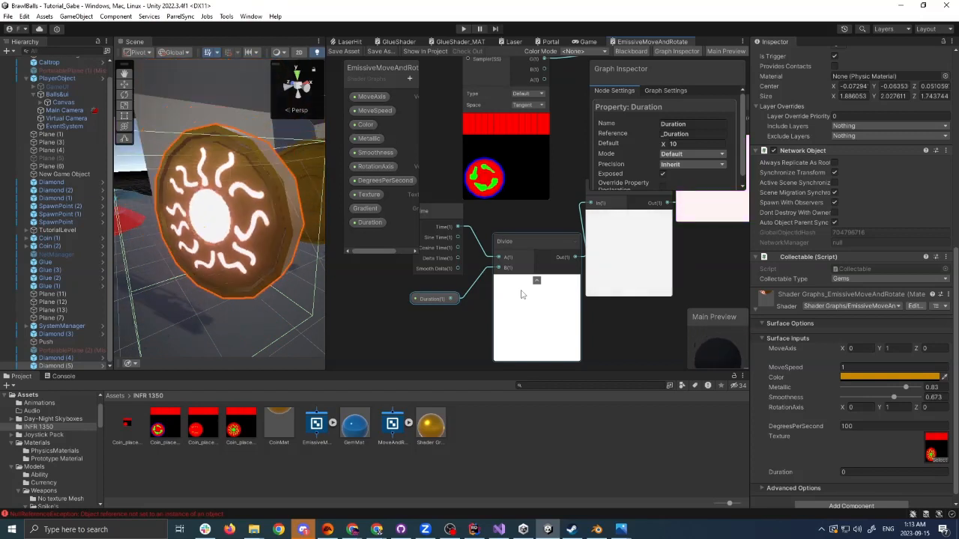
drag(528, 294, 514, 294)
middle_drag(634, 275, 565, 310)
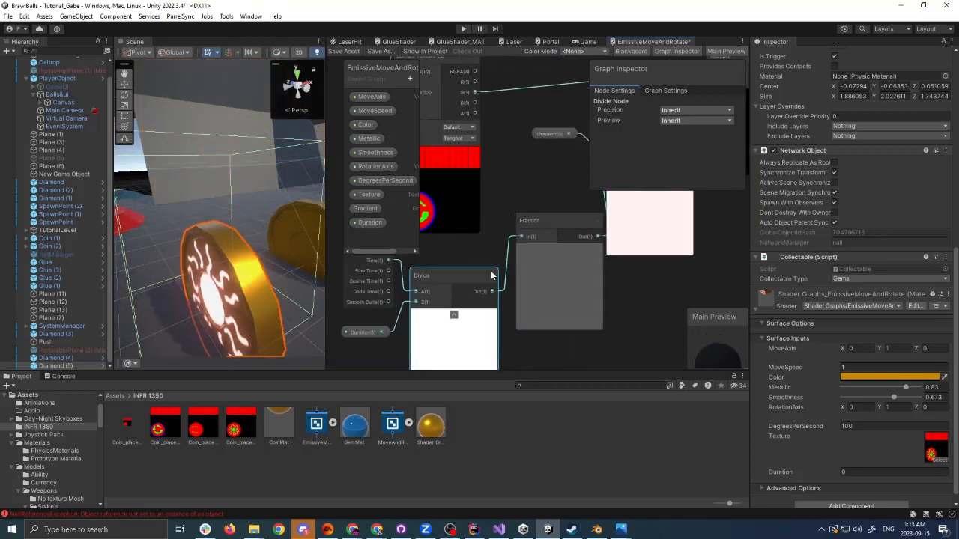
middle_drag(530, 242, 475, 273)
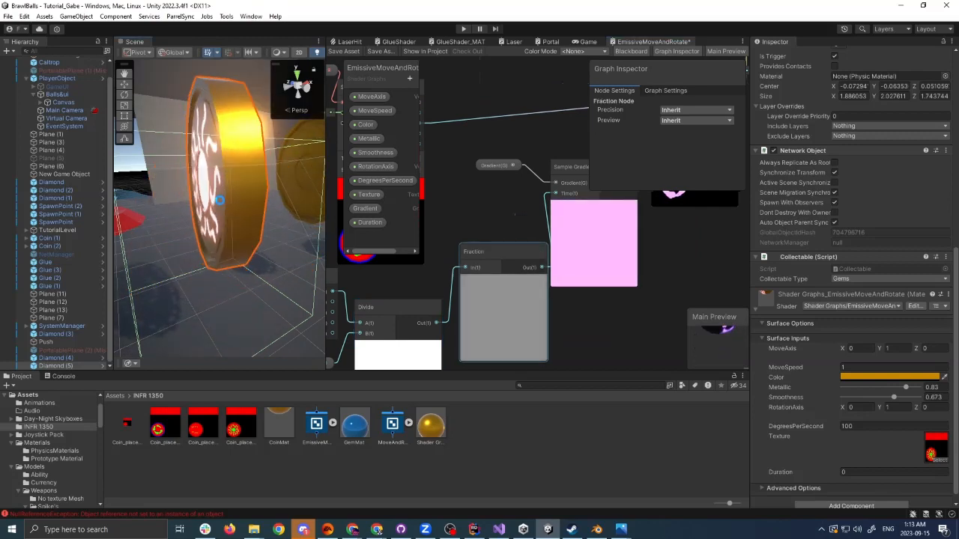
Select the emissive coin in the scene and set its material's Duration to 10.
click(289, 187)
click(254, 187)
scroll(943, 343, down, 7)
scroll(942, 343, down, 3)
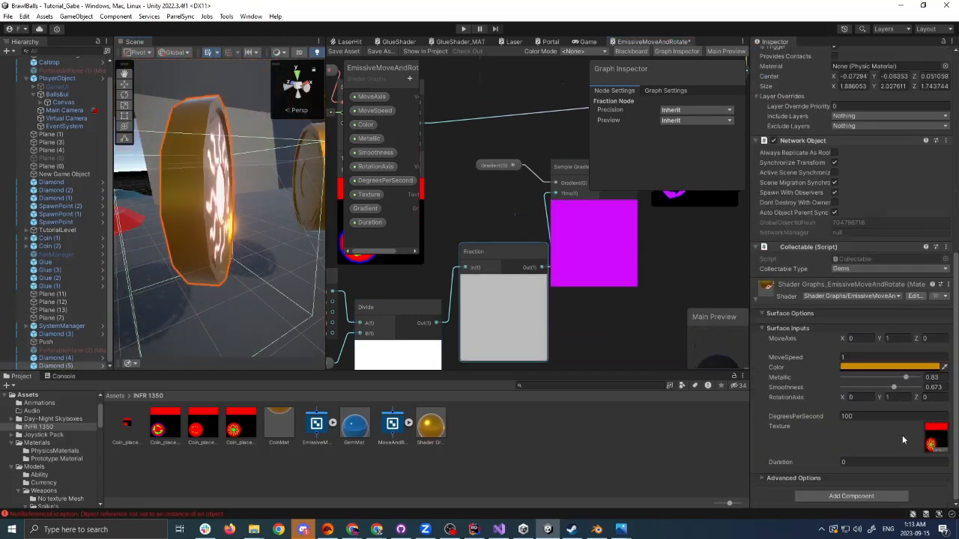
click(860, 461)
text(10)
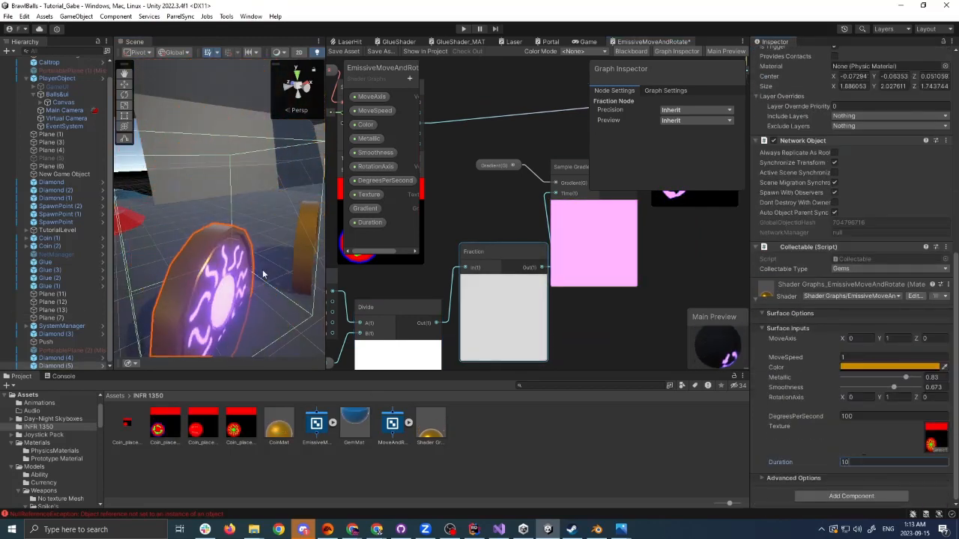
right_drag(258, 262, 247, 279)
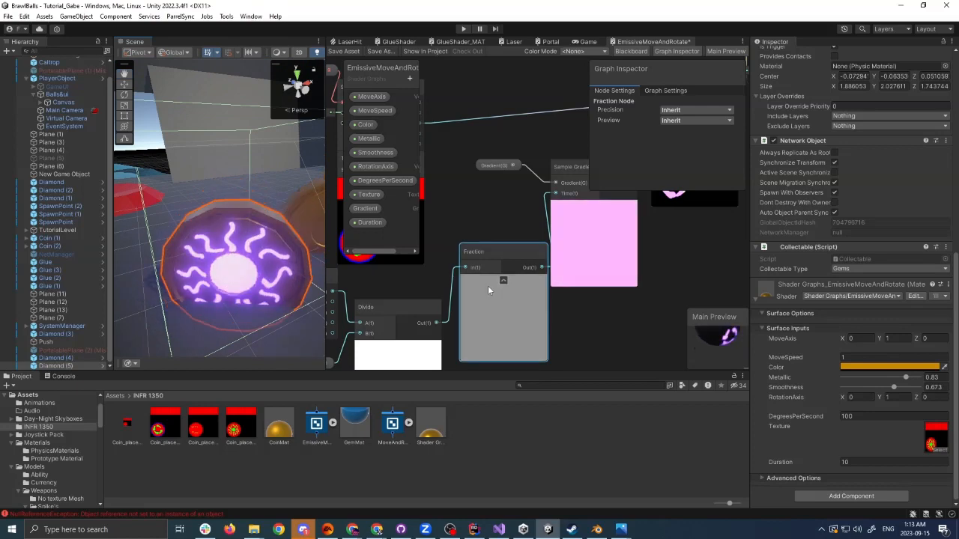
Open the Gradient property's default in the HDR gradient editor and inspect the color of its first key.
click(591, 253)
middle_drag(591, 253, 572, 282)
click(368, 210)
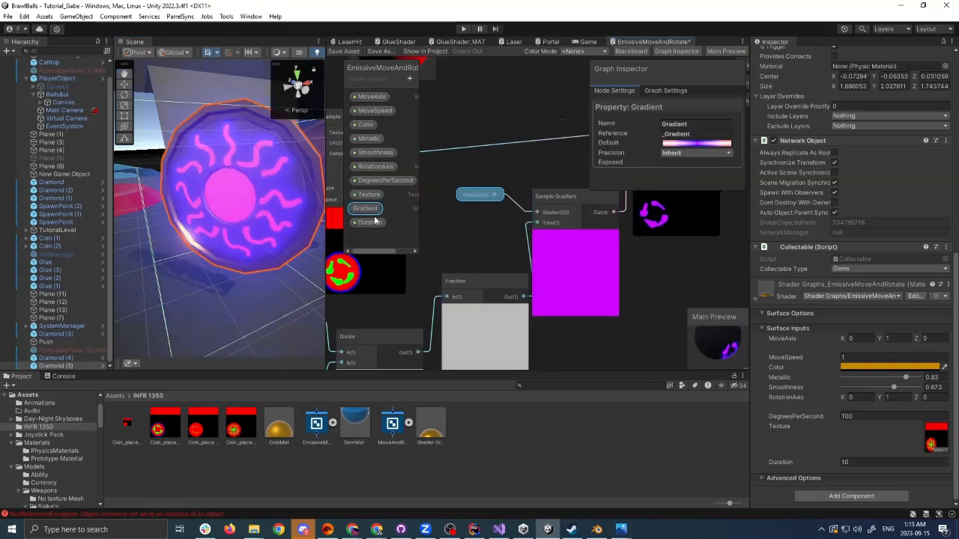
key(s)
mouse_move(276, 169)
right_down()
mouse_move(269, 155)
mouse_move(259, 165)
right_up()
key(w)
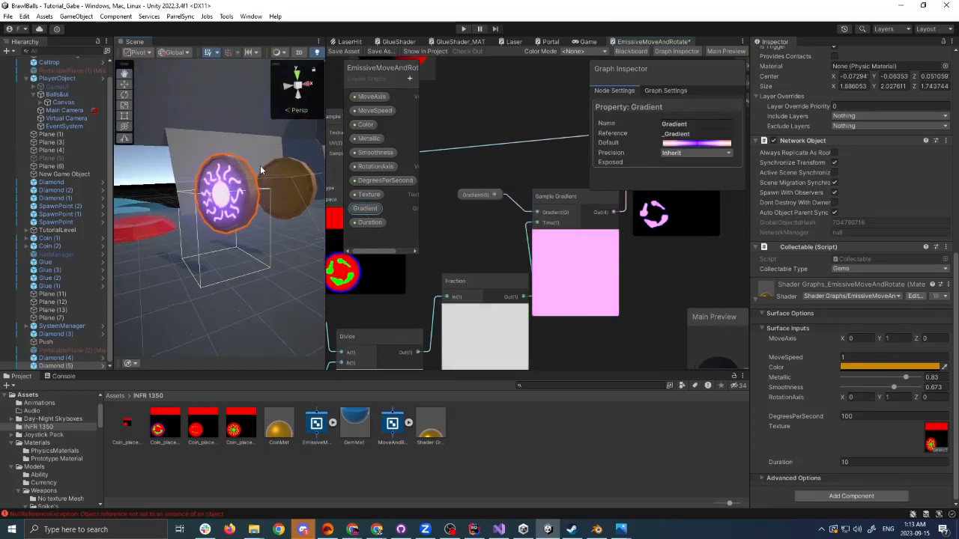
click(679, 143)
click(799, 305)
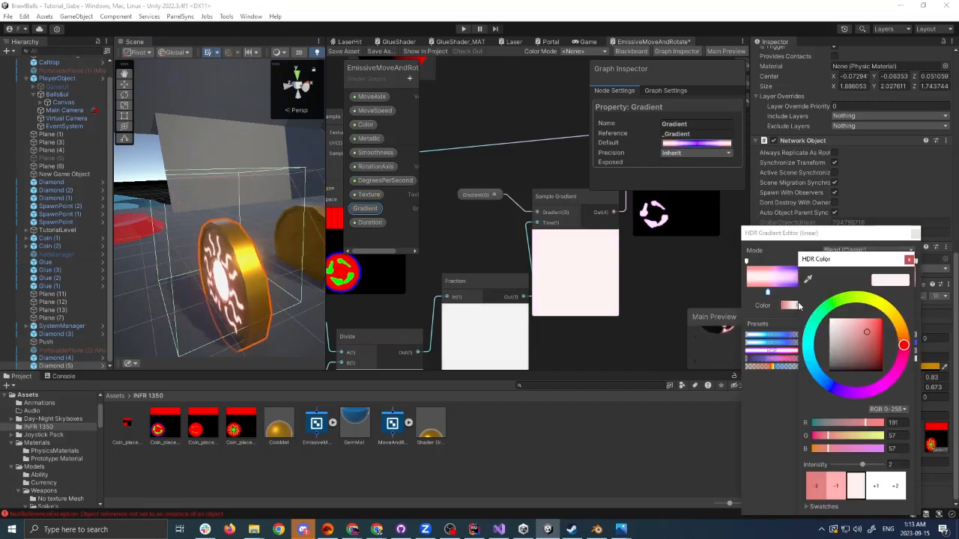
click(909, 259)
Raise the gradient's purple-blue middle key by two intensity stops and close the gradient editor.
click(813, 291)
click(796, 305)
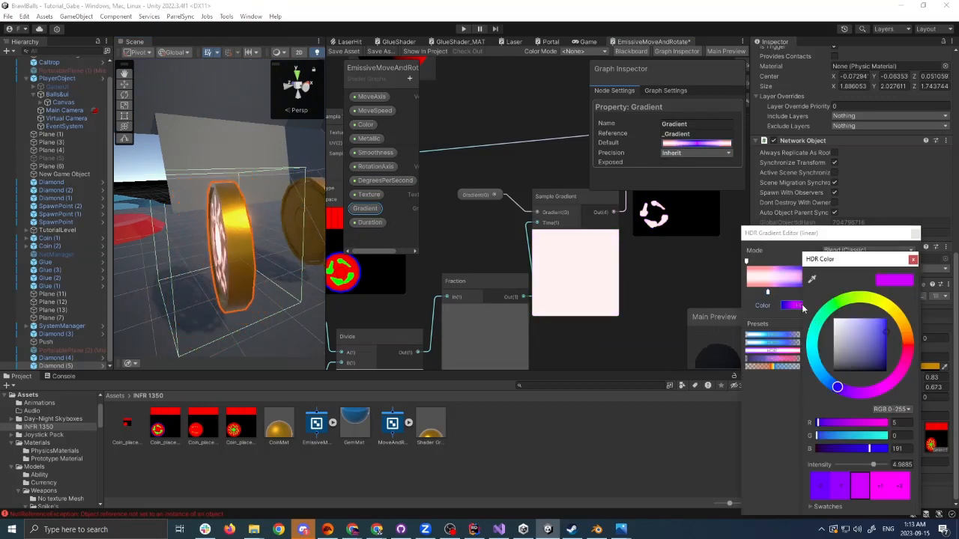
click(905, 493)
click(912, 259)
click(914, 234)
scroll(229, 230, down, 3)
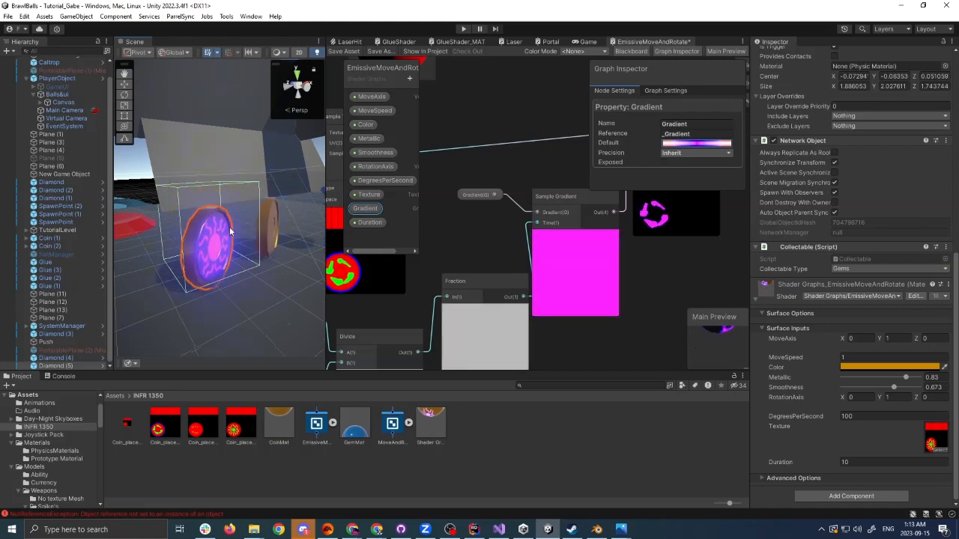
Examine the coin's animated glow in the scene and review the emission node chain from texture sample to Multiply.
key(s)
right_drag(229, 227, 198, 215)
key(w)
key(w)
key(s)
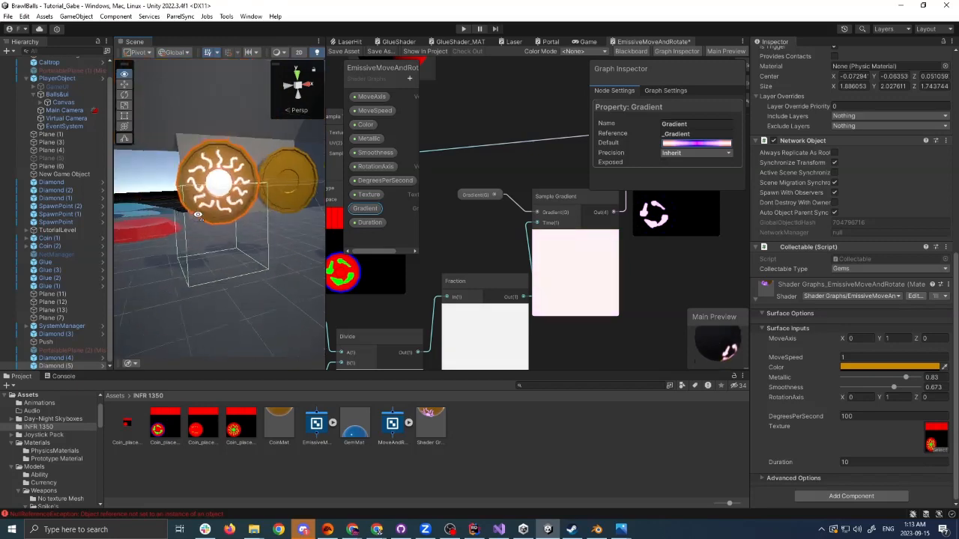
scroll(570, 310, down, 6)
click(636, 291)
scroll(636, 290, up, 2)
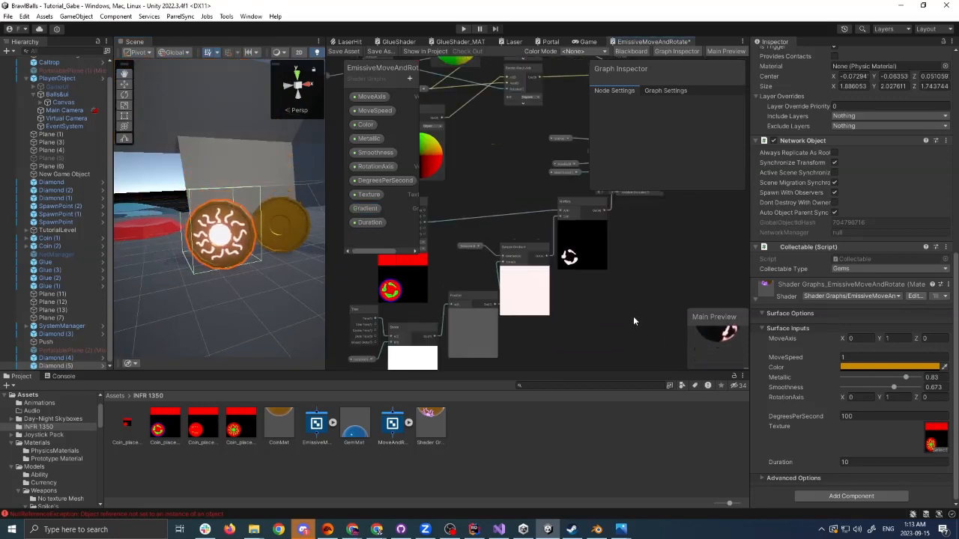
middle_drag(632, 248, 644, 233)
scroll(565, 261, up, 5)
scroll(569, 262, down, 2)
scroll(644, 233, down, 5)
drag(444, 200, 442, 196)
Select the red SpawnPoint dome and try its material's amount slider, bringing it back close to zero.
right_drag(162, 270, 199, 241)
click(165, 251)
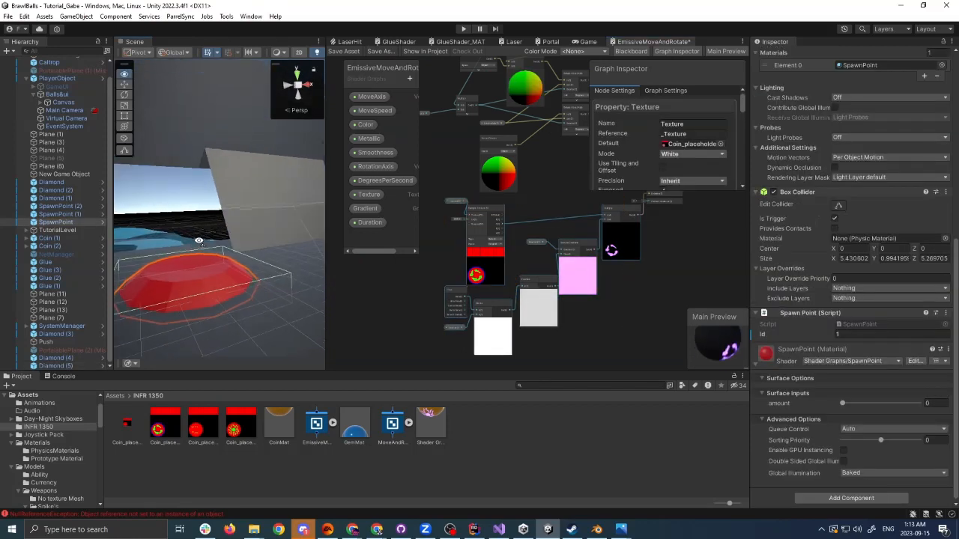
right_drag(225, 285, 478, 356)
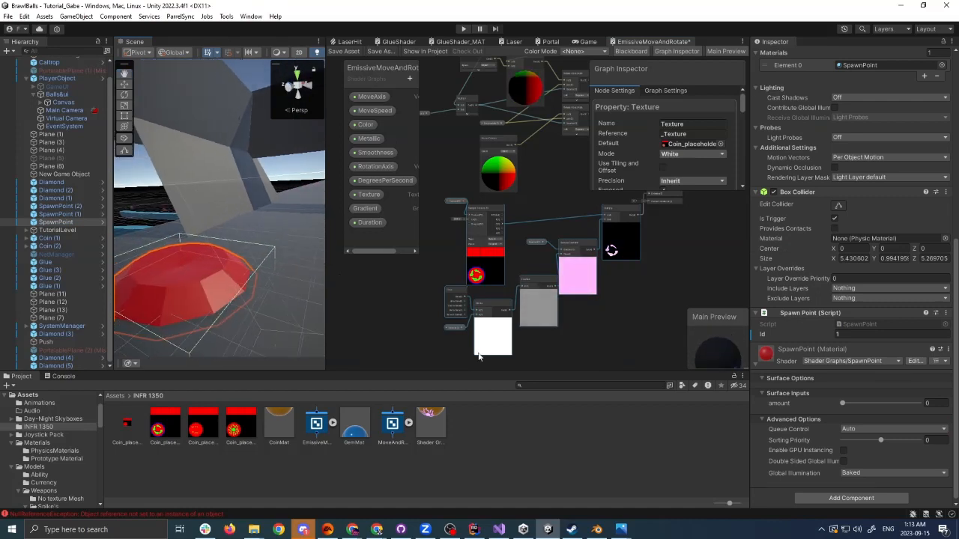
drag(865, 405, 839, 411)
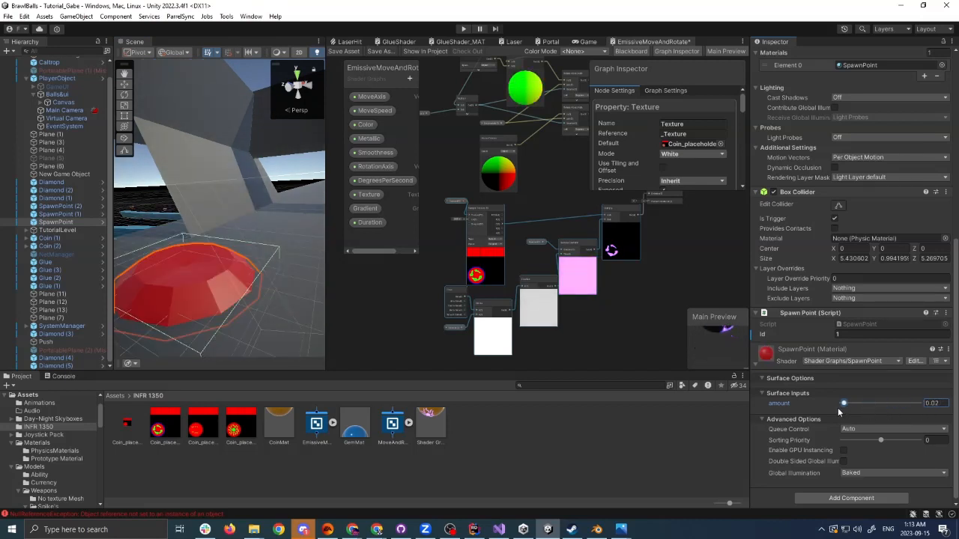
Reselect the glowing coin and view it in the scene together with the red spawn point.
key(s)
right_drag(187, 256, 206, 270)
click(256, 241)
right_drag(257, 241, 197, 271)
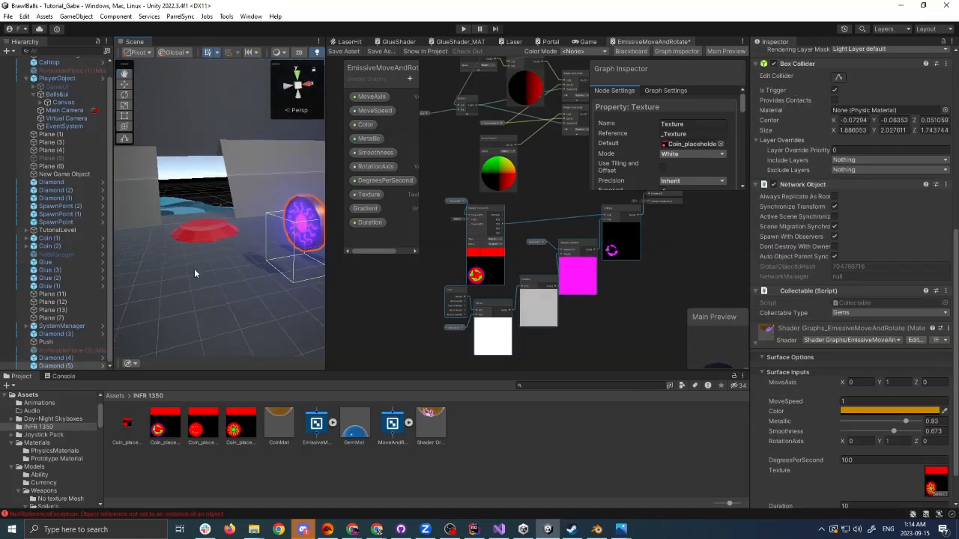